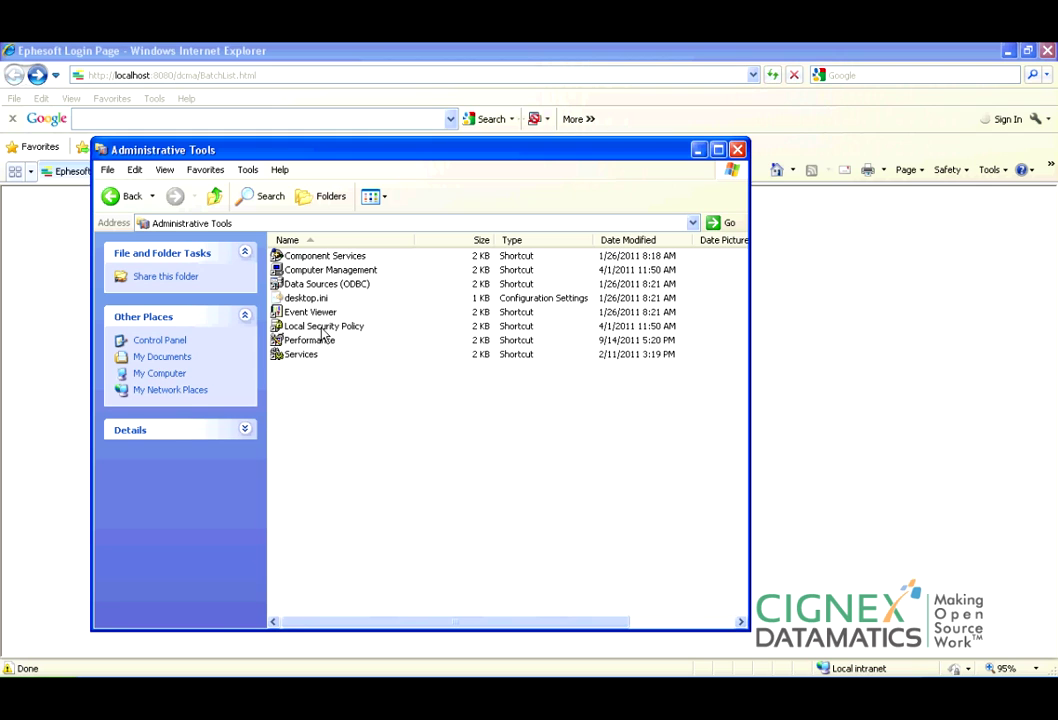
pyautogui.doubleClick(307, 355)
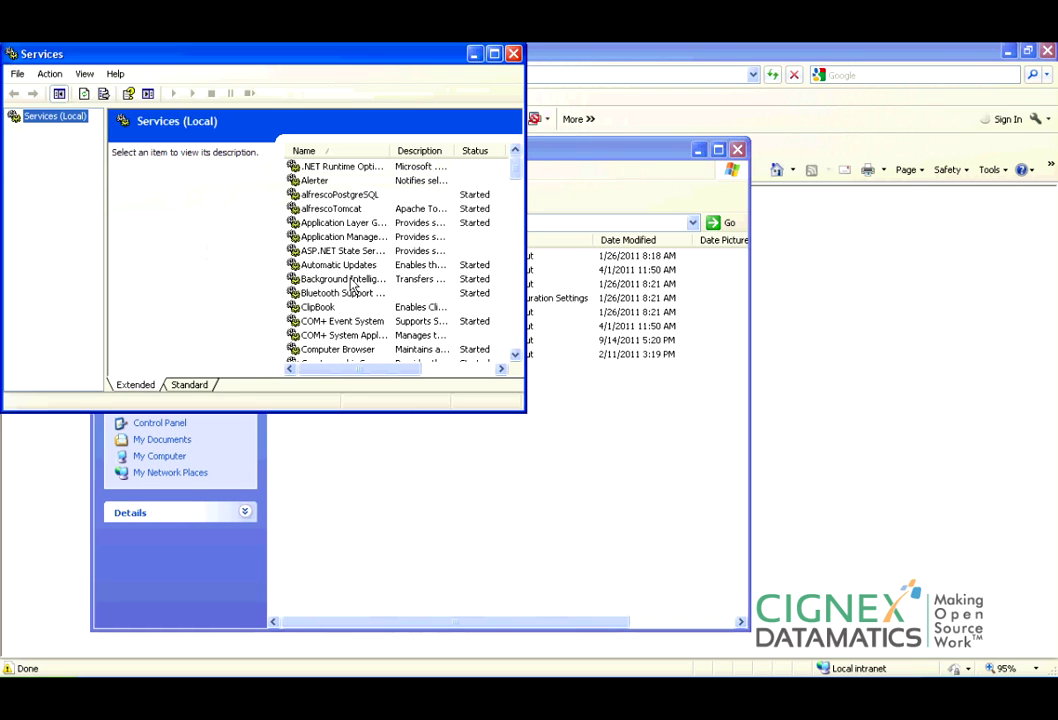
pyautogui.click(362, 197)
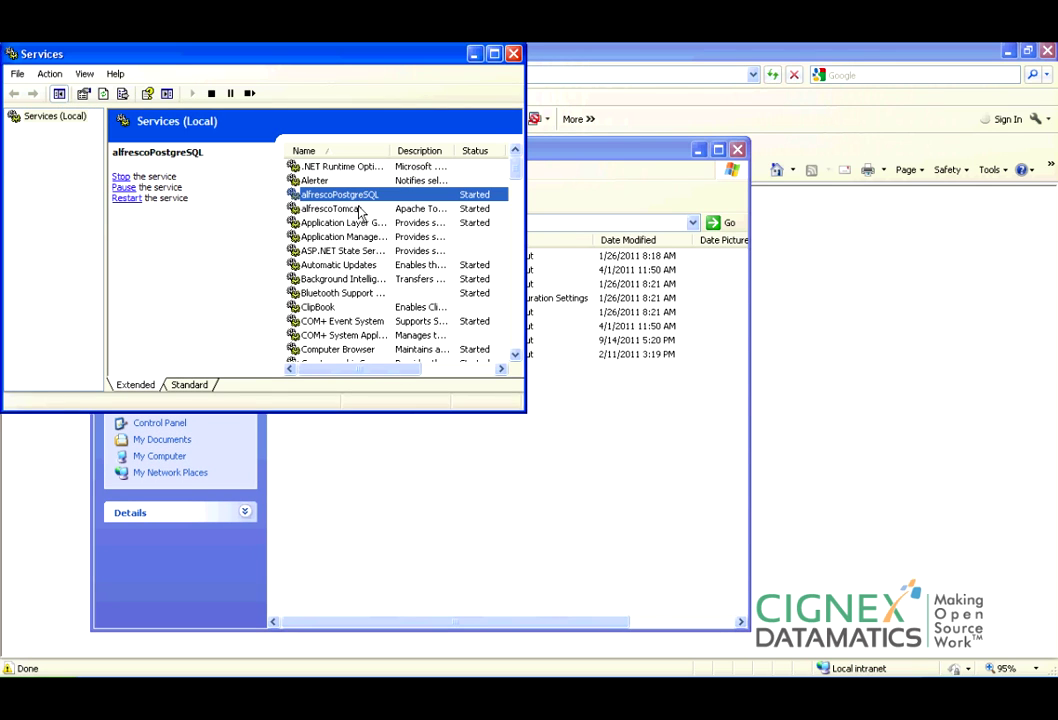
pyautogui.click(300, 208)
pyautogui.moveTo(519, 172); pyautogui.dragTo(520, 175)
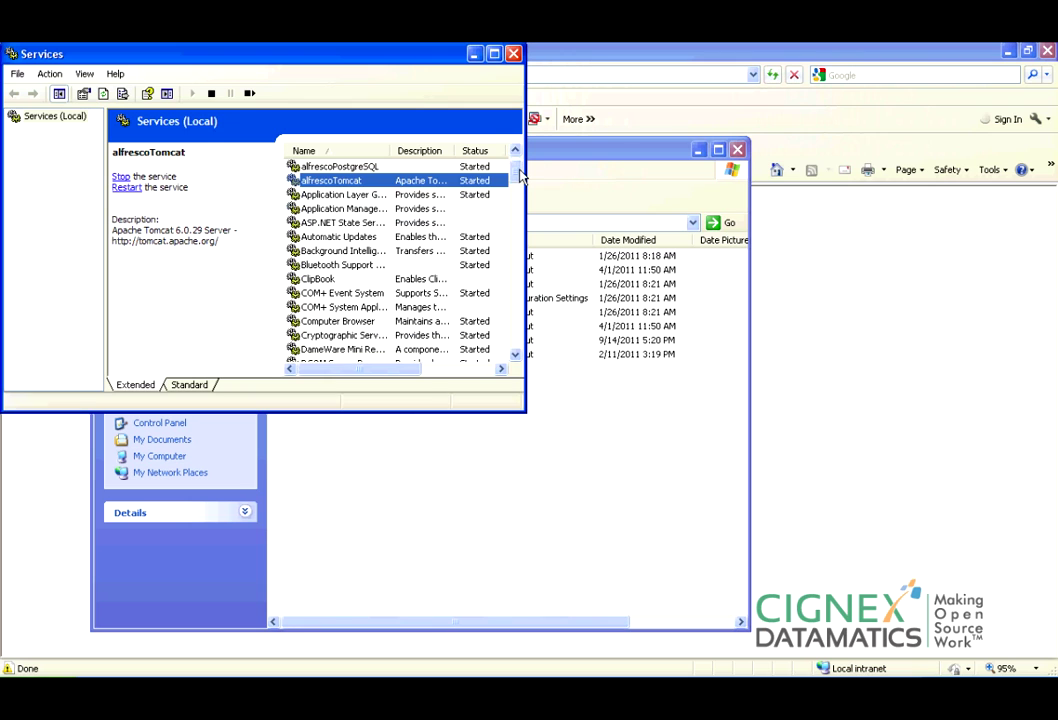
pyautogui.press('e')
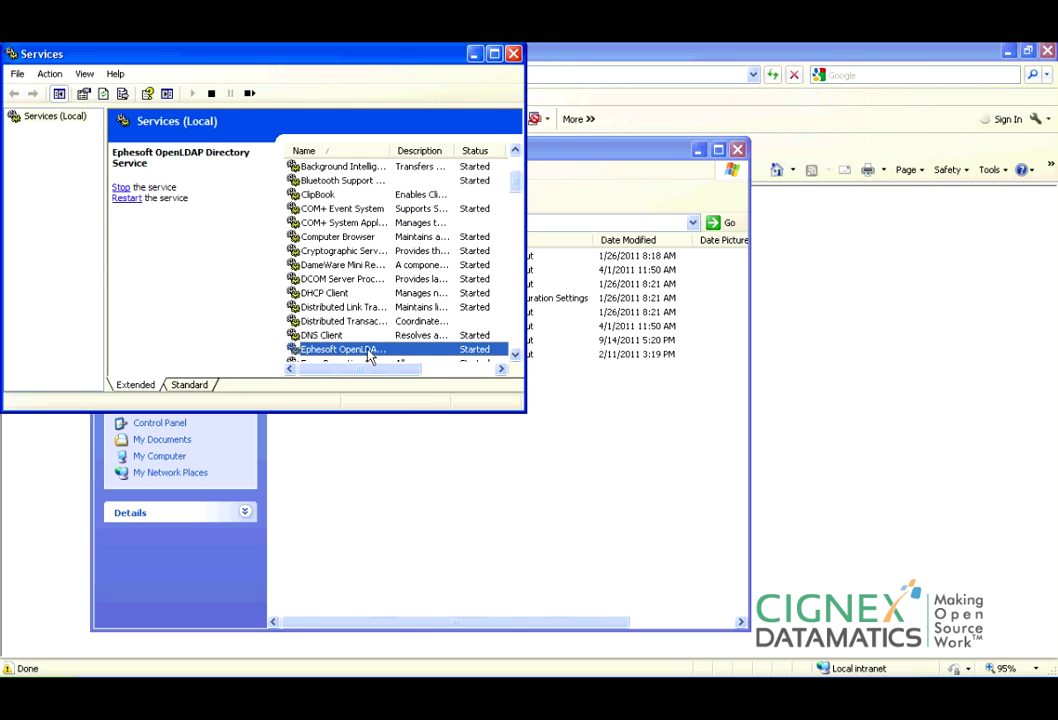
pyautogui.click(513, 53)
# Close the Administrative Tools folder and log in to Ephesoft with the suggested username and password.
pyautogui.click(737, 149)
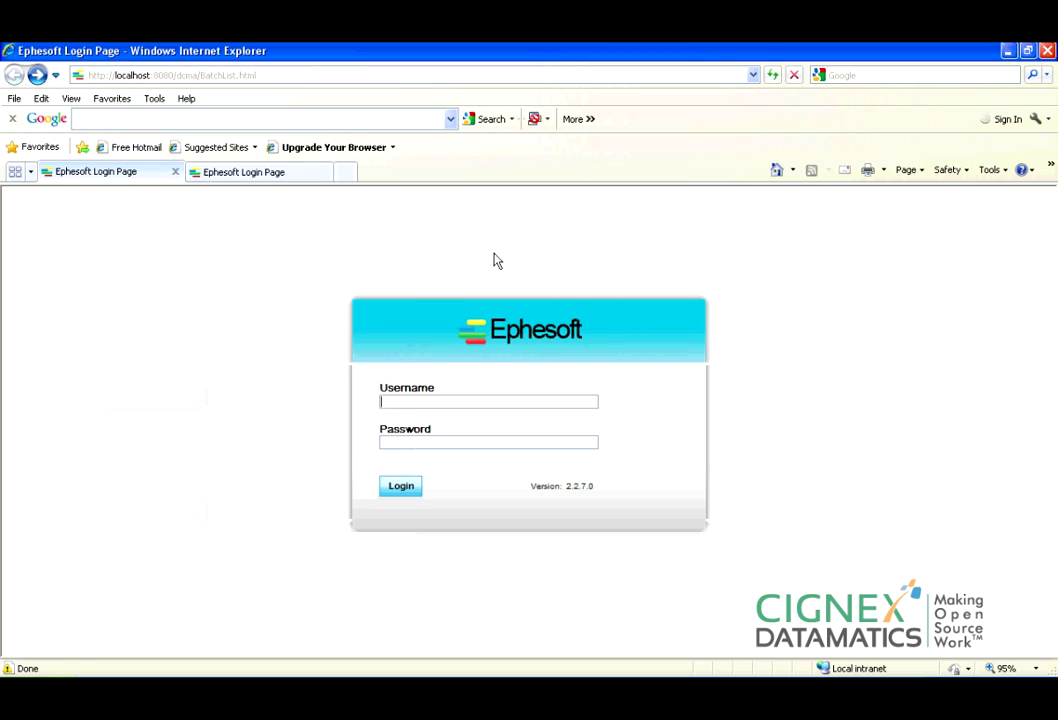
pyautogui.click(473, 404)
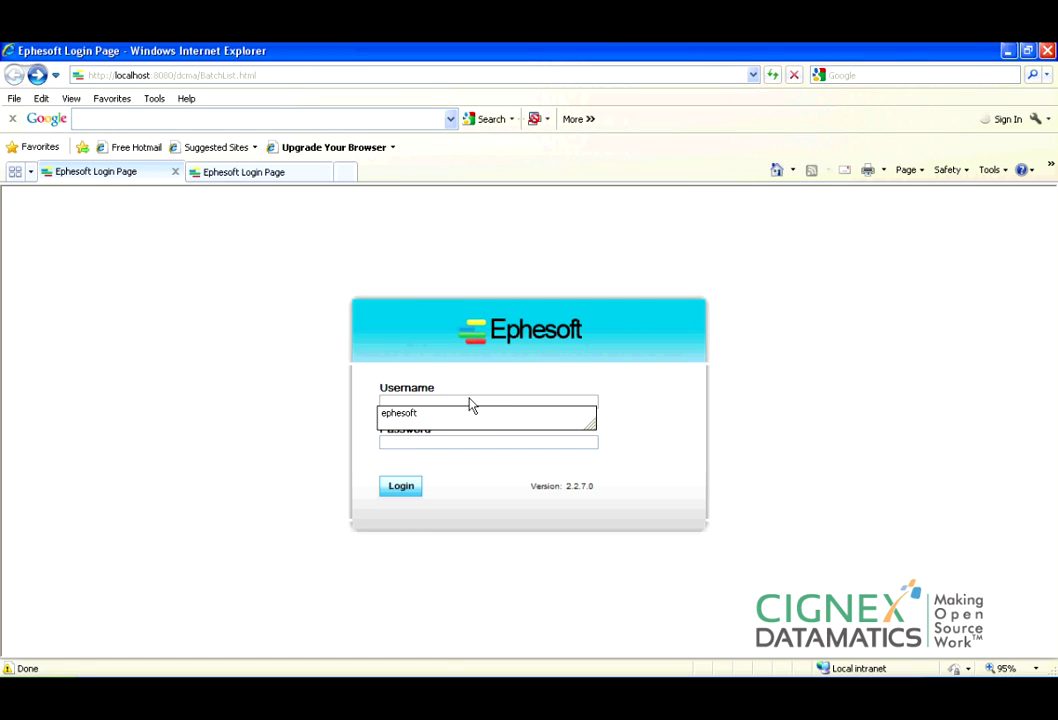
pyautogui.press('Tab')
pyautogui.write('demo')
pyautogui.press('Return')
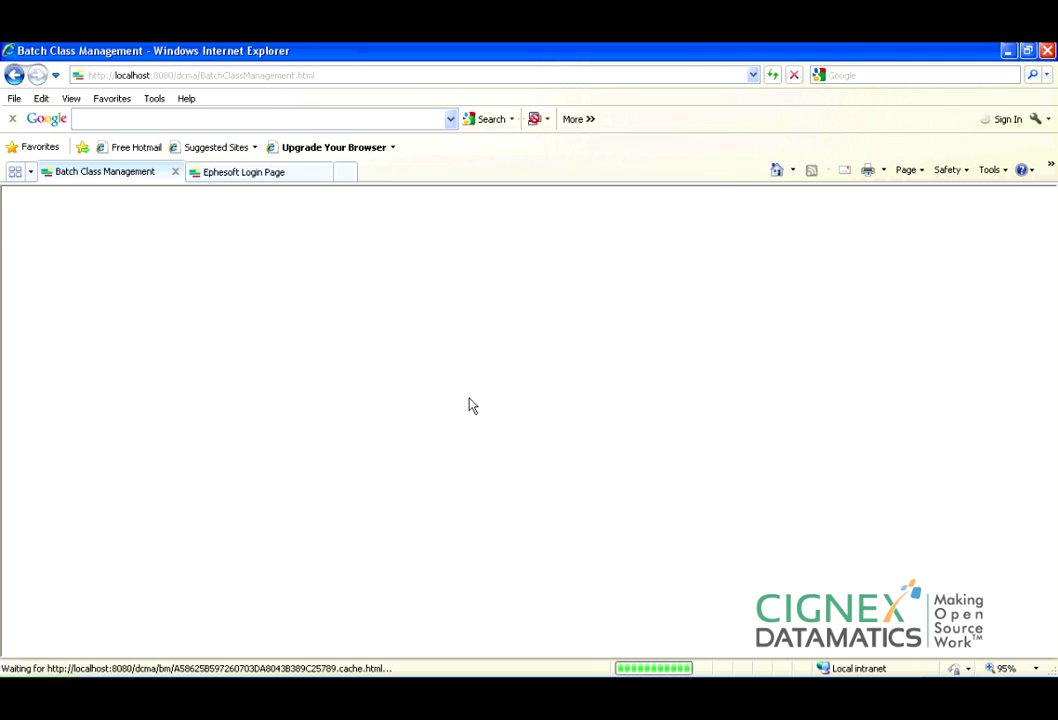
# Log in on the second Ephesoft tab and close the tab showing the 404 error.
pyautogui.click(286, 172)
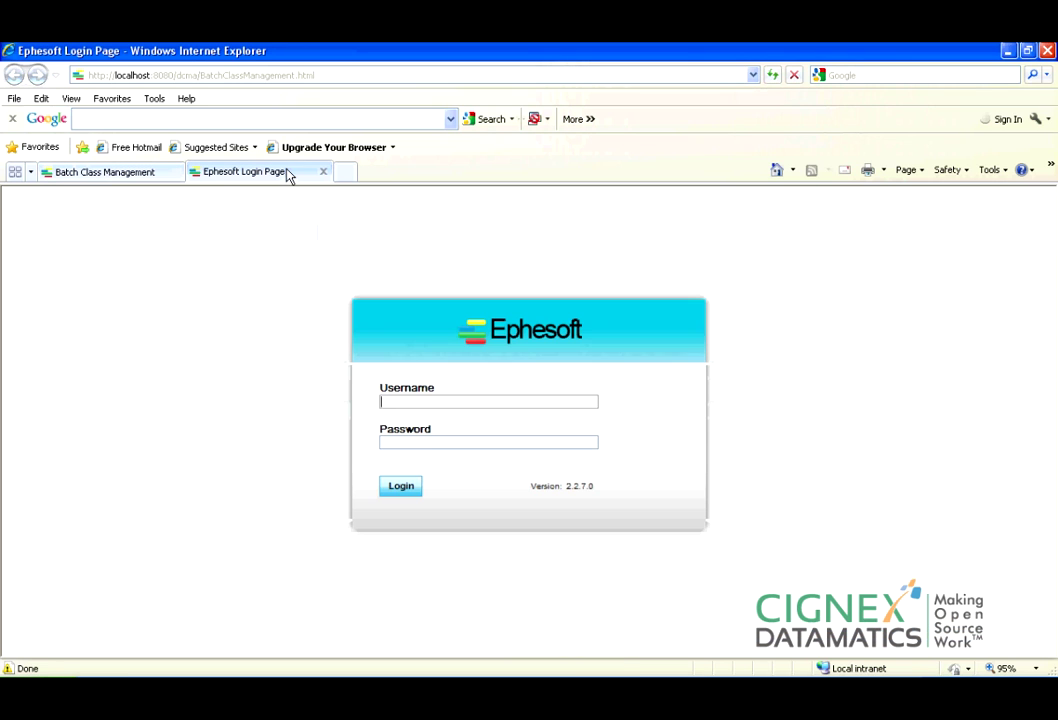
pyautogui.click(432, 403)
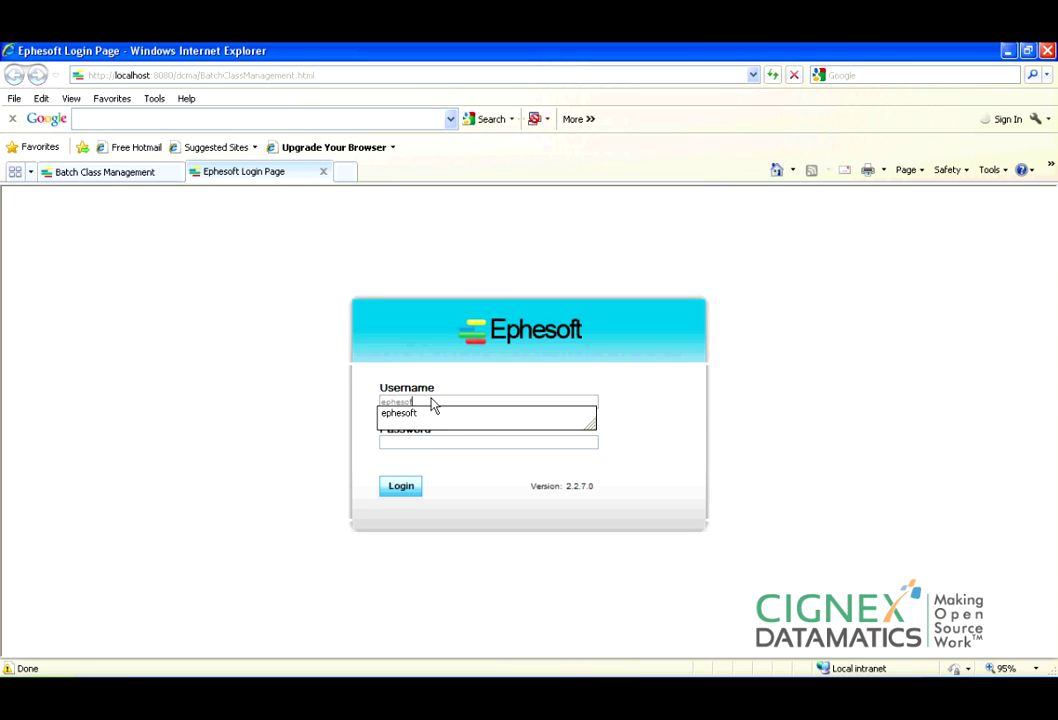
pyautogui.press('Tab')
pyautogui.press('Return')
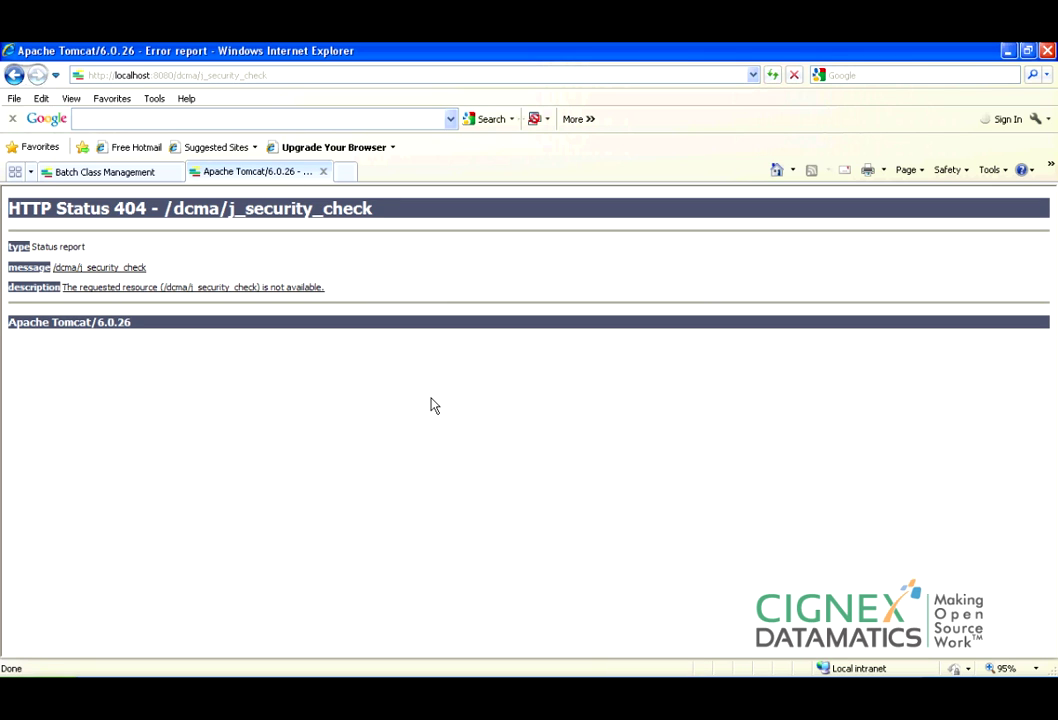
pyautogui.click(323, 171)
# Launch Ephesoft from Start > All Programs in a new browser tab.
pyautogui.click(25, 690)
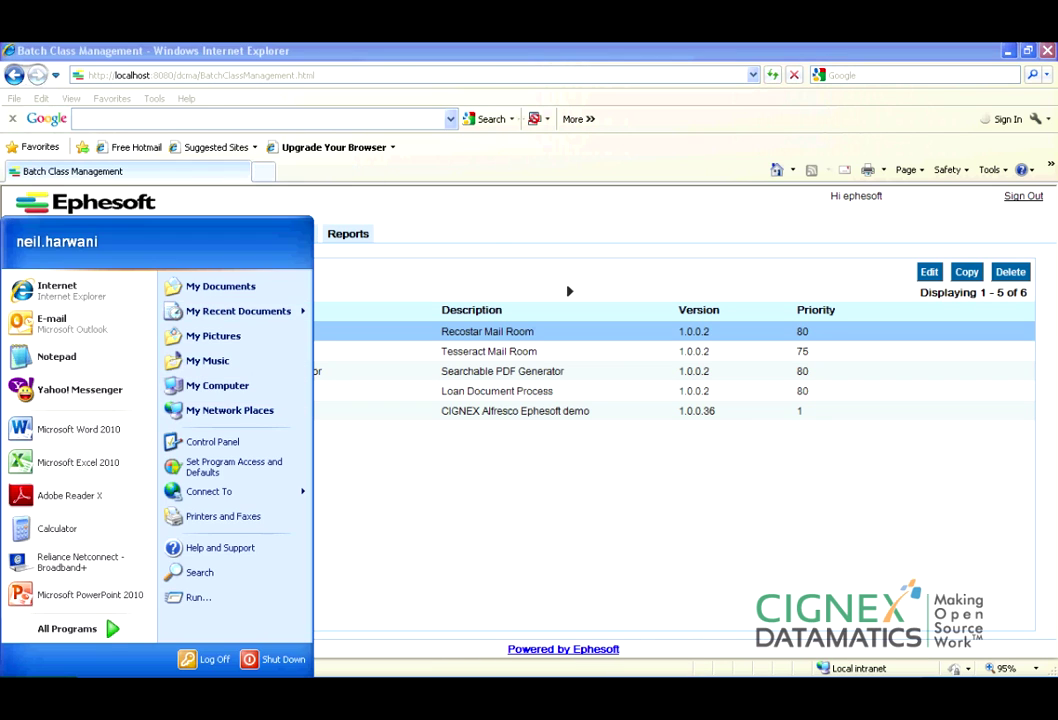
pyautogui.click(109, 630)
pyautogui.moveTo(450, 134)
pyautogui.click(602, 137)
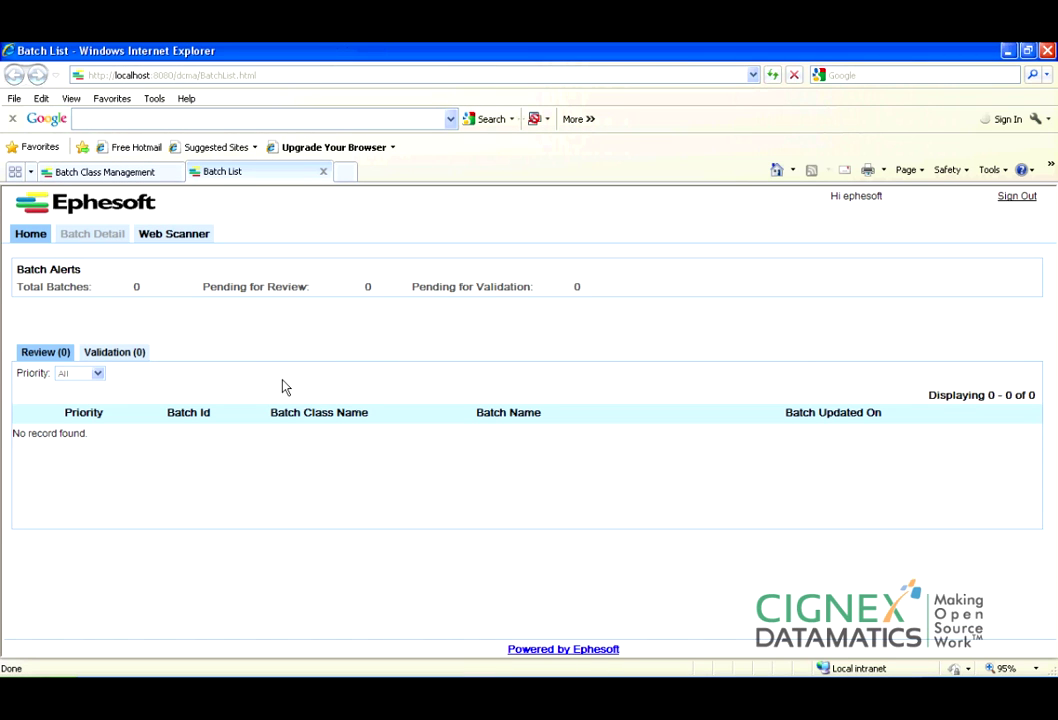
# Open the Web Scanner, pick batch class BC5, then return Home and confirm leaving.
pyautogui.click(135, 172)
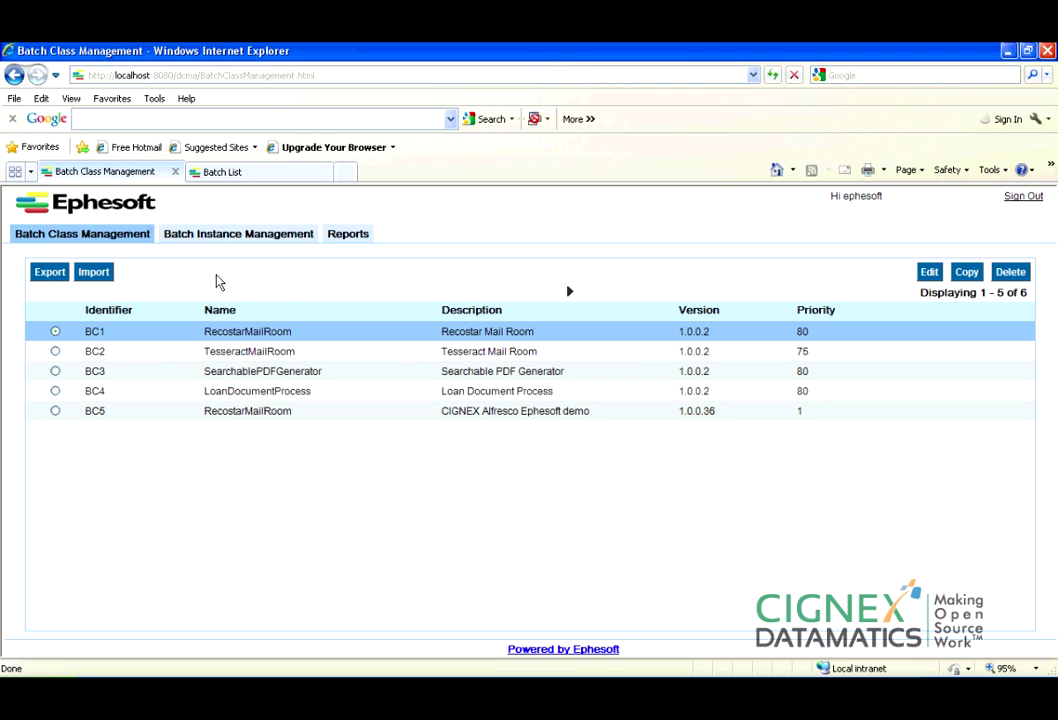
pyautogui.click(276, 171)
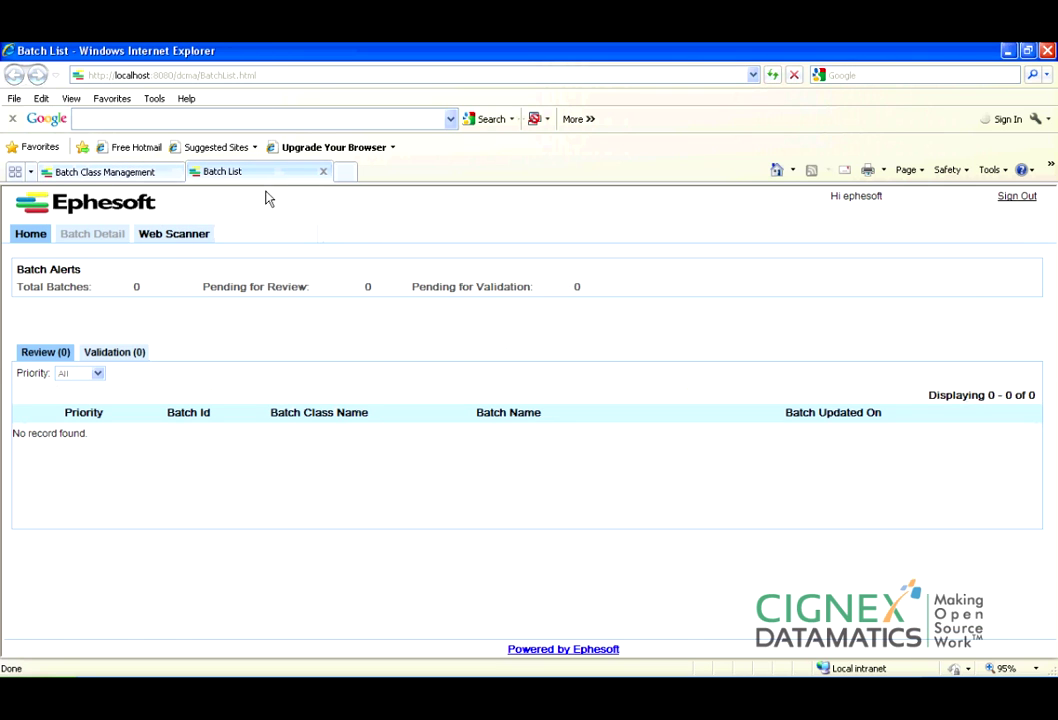
pyautogui.click(171, 238)
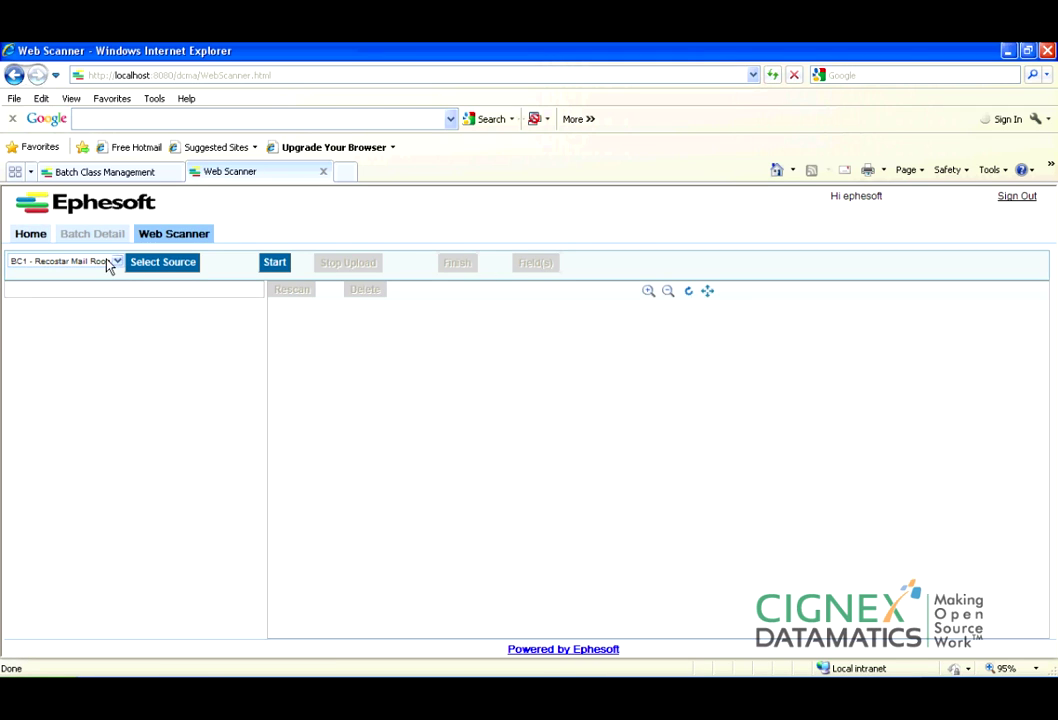
pyautogui.click(117, 261)
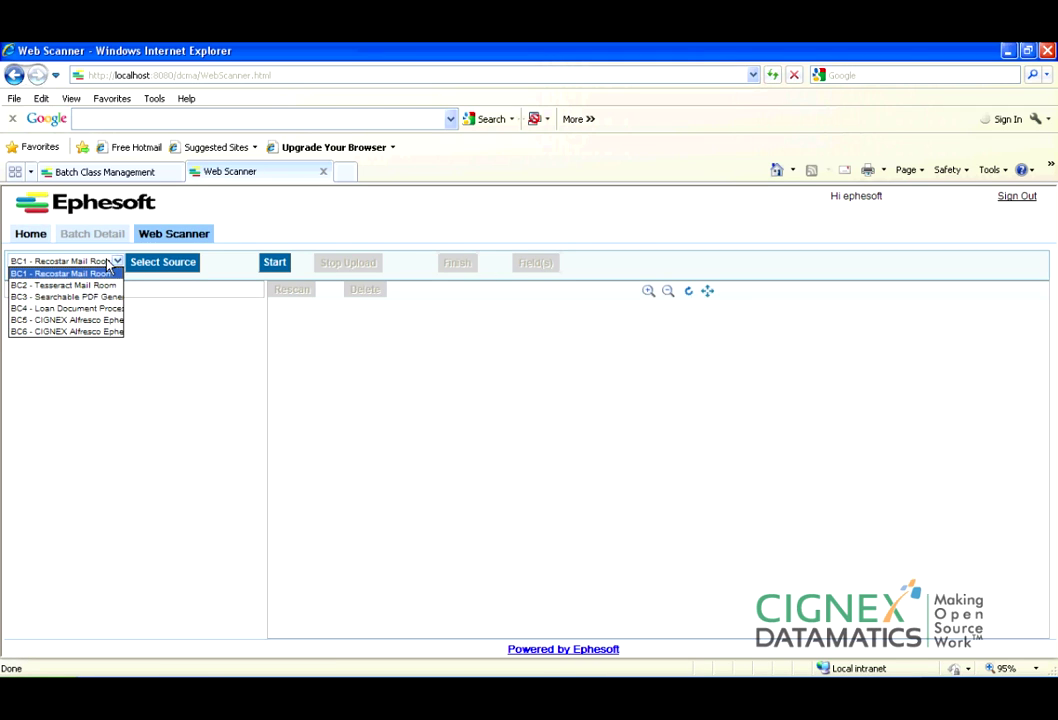
pyautogui.click(93, 321)
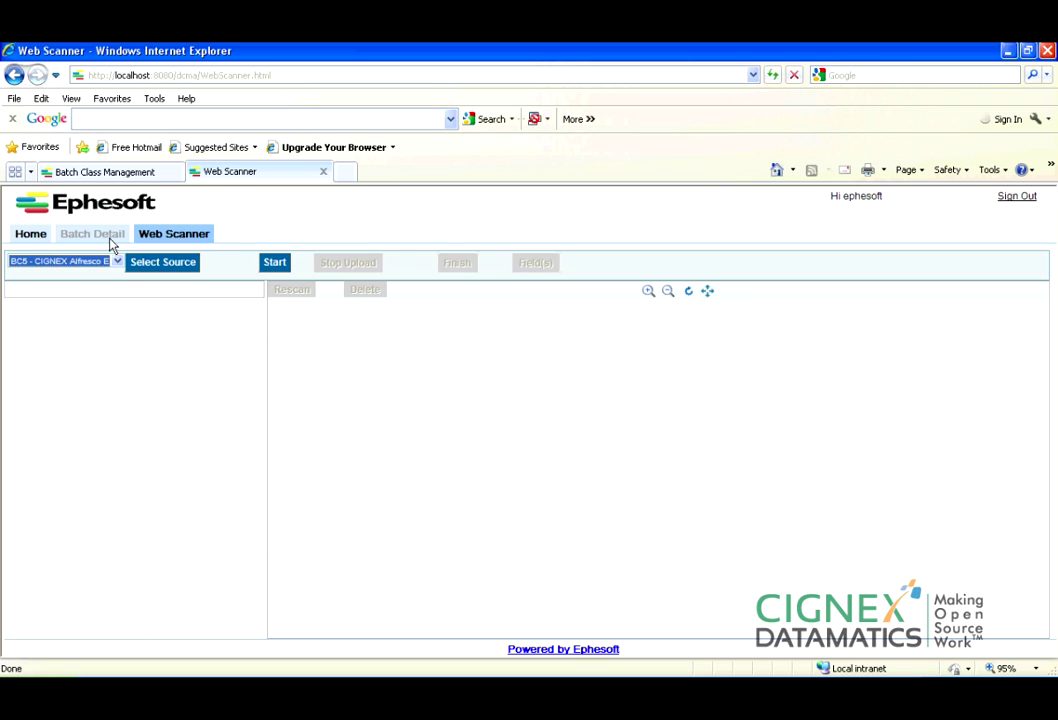
pyautogui.click(30, 233)
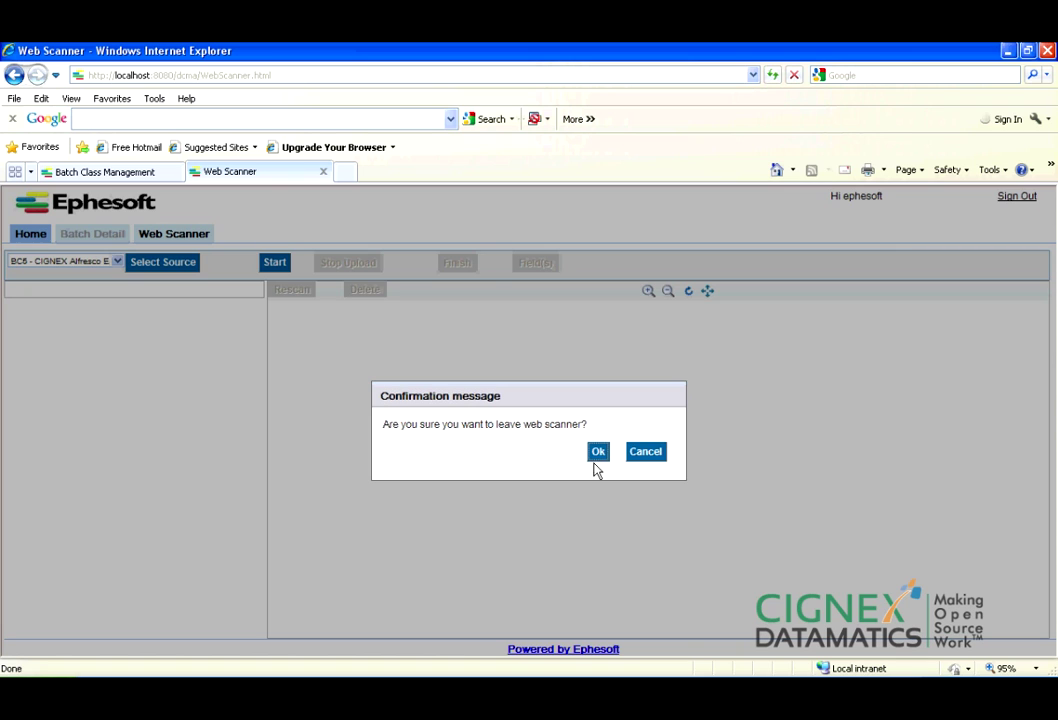
pyautogui.click(598, 452)
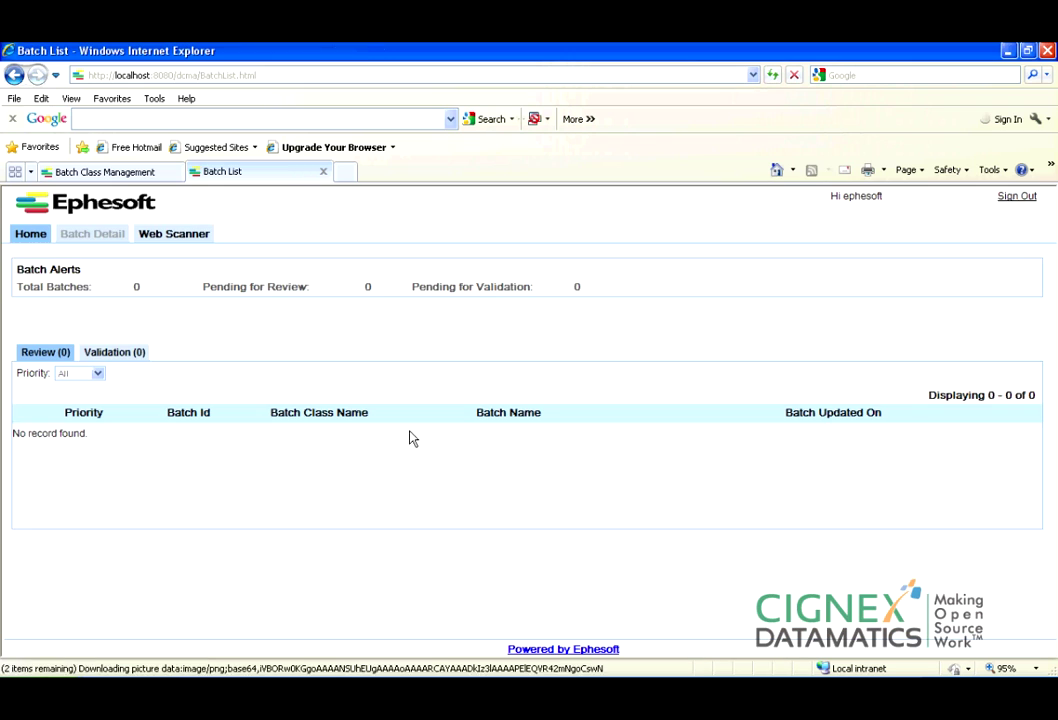
# Page through the batch class list and select the CIGNEX Alfresco Ephesoft demo batch class.
pyautogui.click(133, 173)
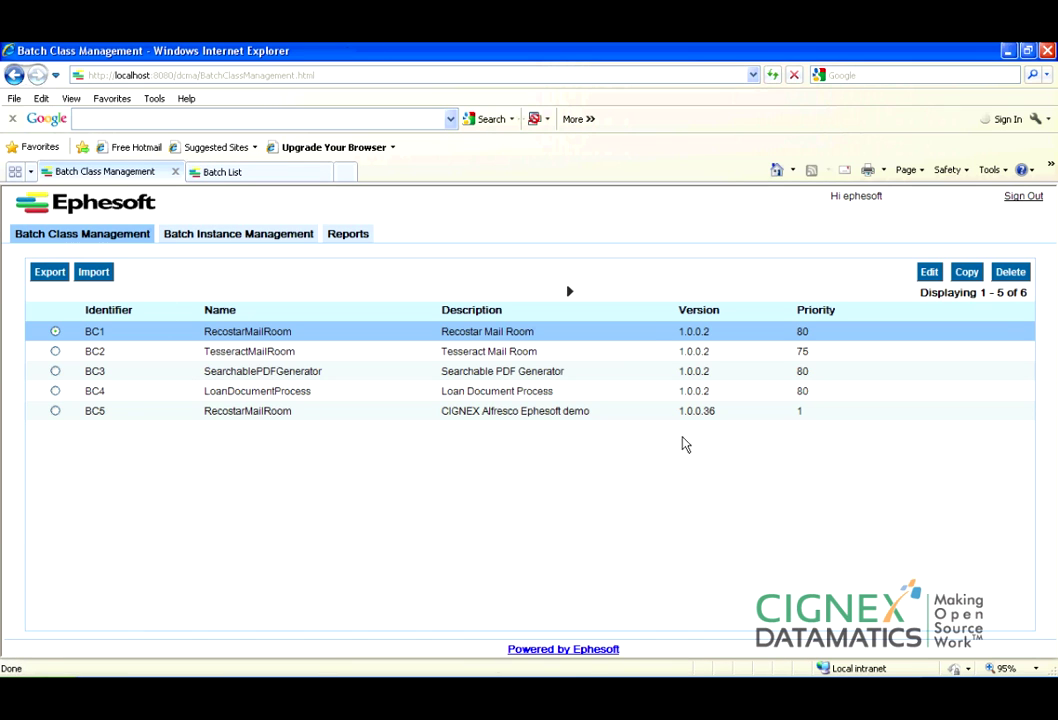
pyautogui.click(569, 293)
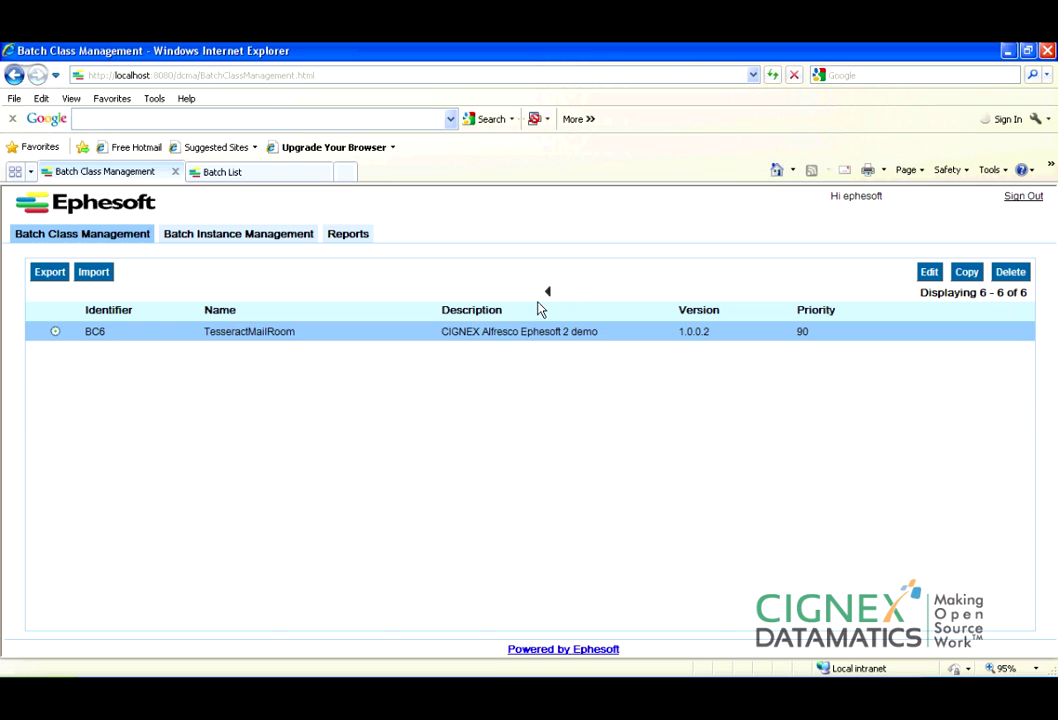
pyautogui.click(547, 292)
pyautogui.click(484, 411)
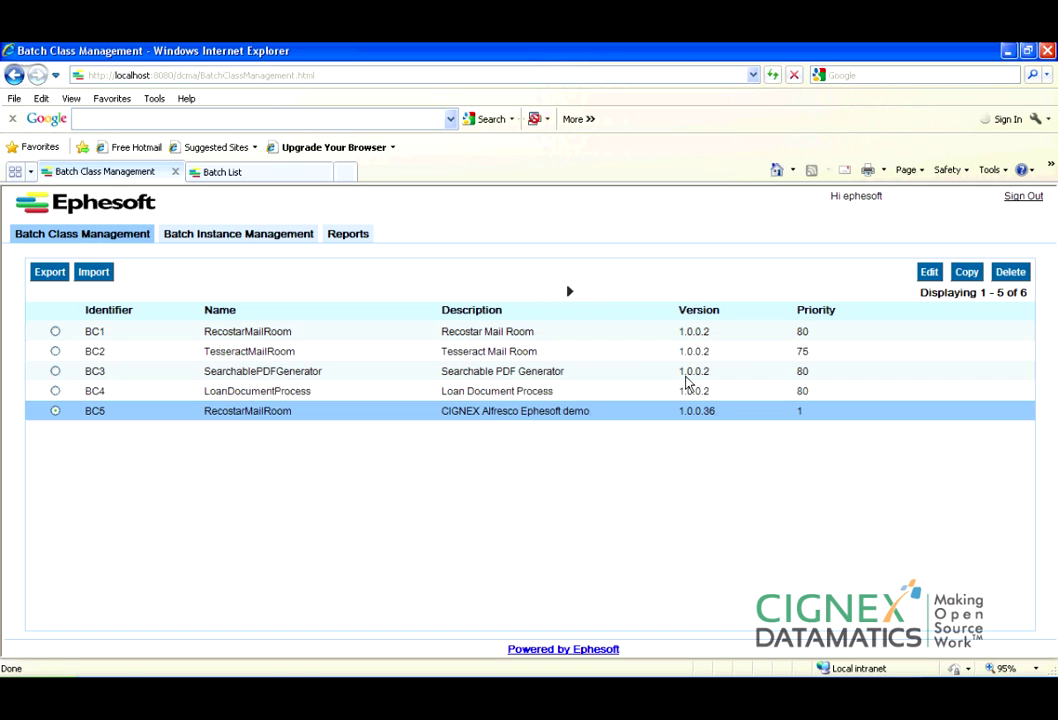
# Review BC5's modules and its Demo document type, then go to Batch Instance Management.
pyautogui.click(929, 272)
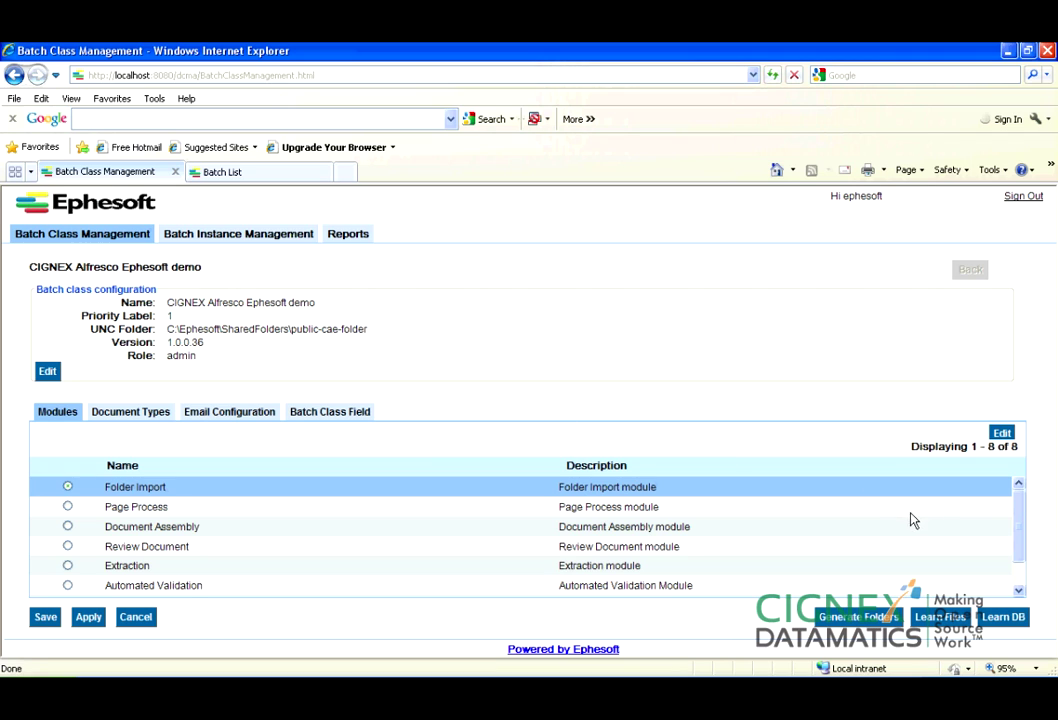
pyautogui.moveTo(1022, 521); pyautogui.dragTo(1025, 565)
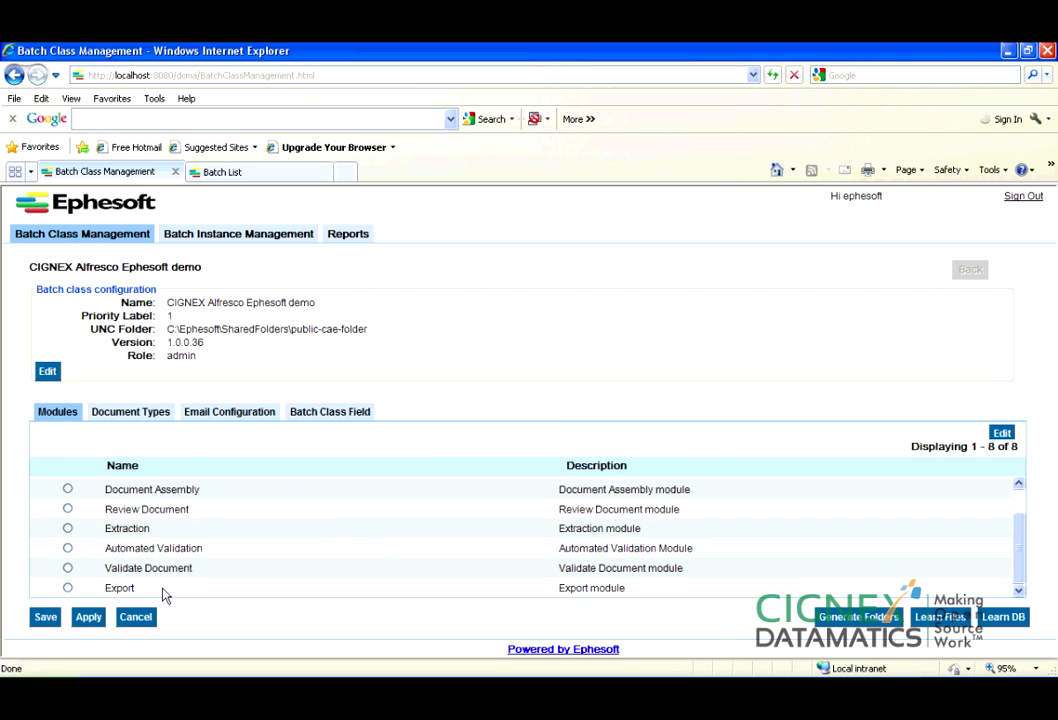
pyautogui.click(130, 412)
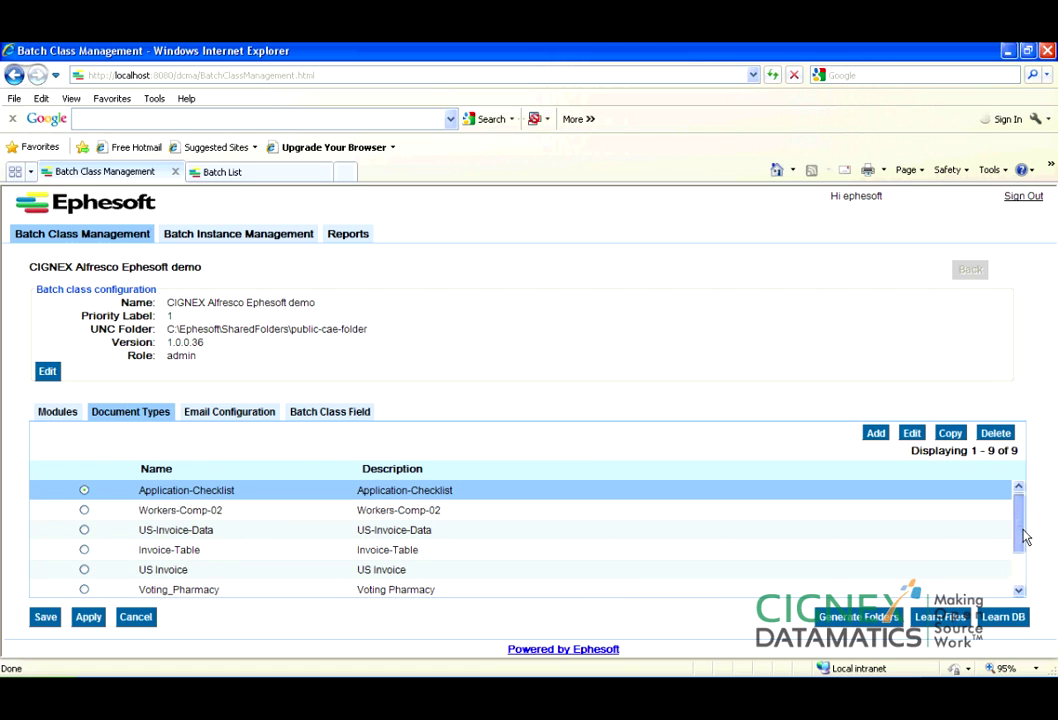
pyautogui.moveTo(1024, 537); pyautogui.dragTo(1024, 562)
pyautogui.click(369, 590)
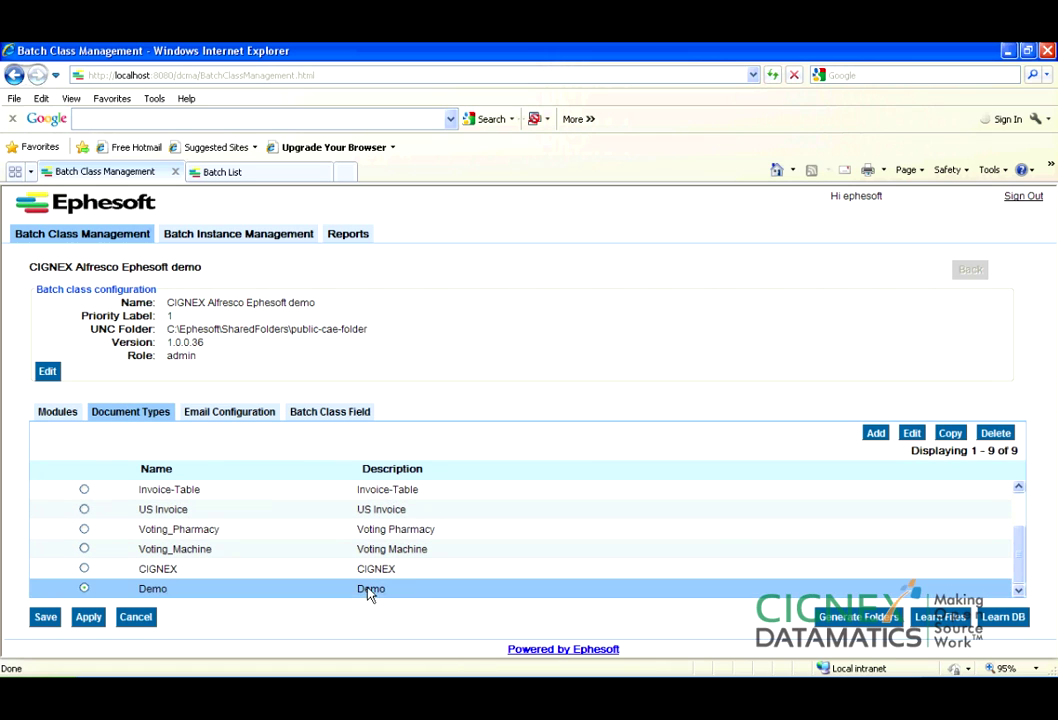
pyautogui.moveTo(1015, 545); pyautogui.dragTo(1031, 509)
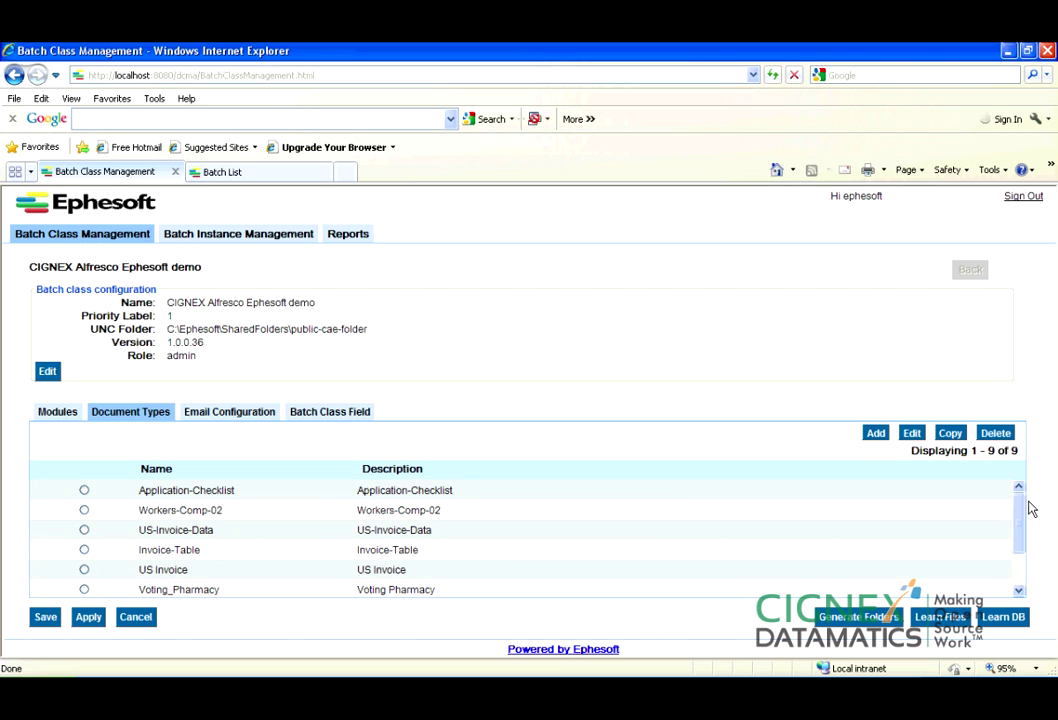
pyautogui.click(223, 237)
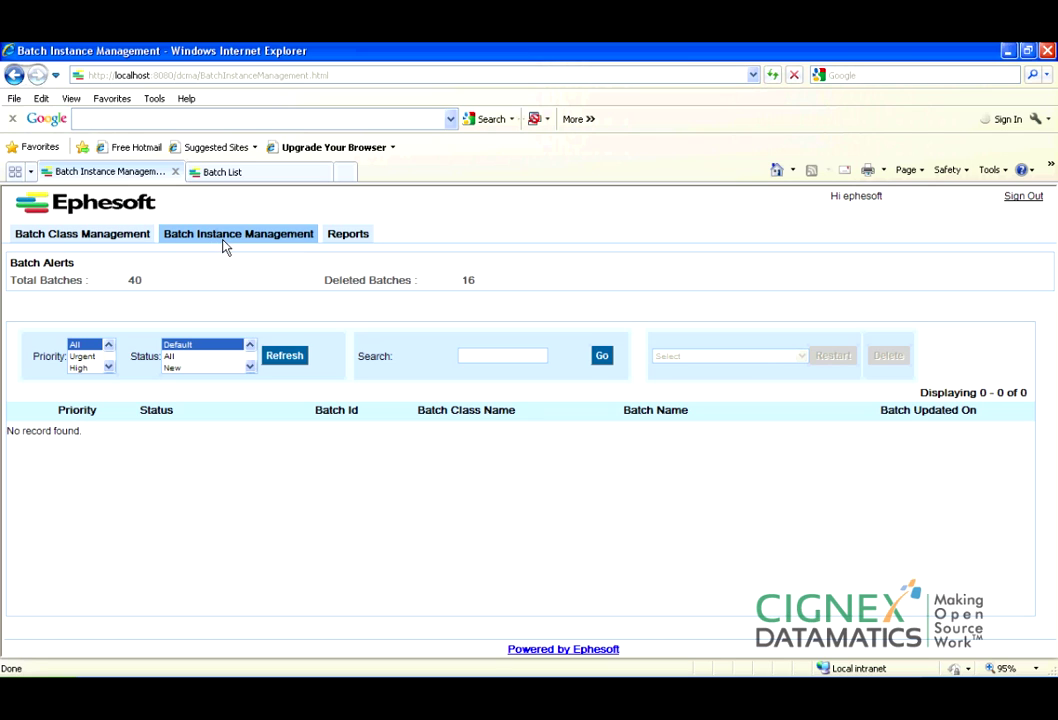
# Run the report for default dates, rerun it from start date 09/01/, then return to Batch Class Management.
pyautogui.click(345, 238)
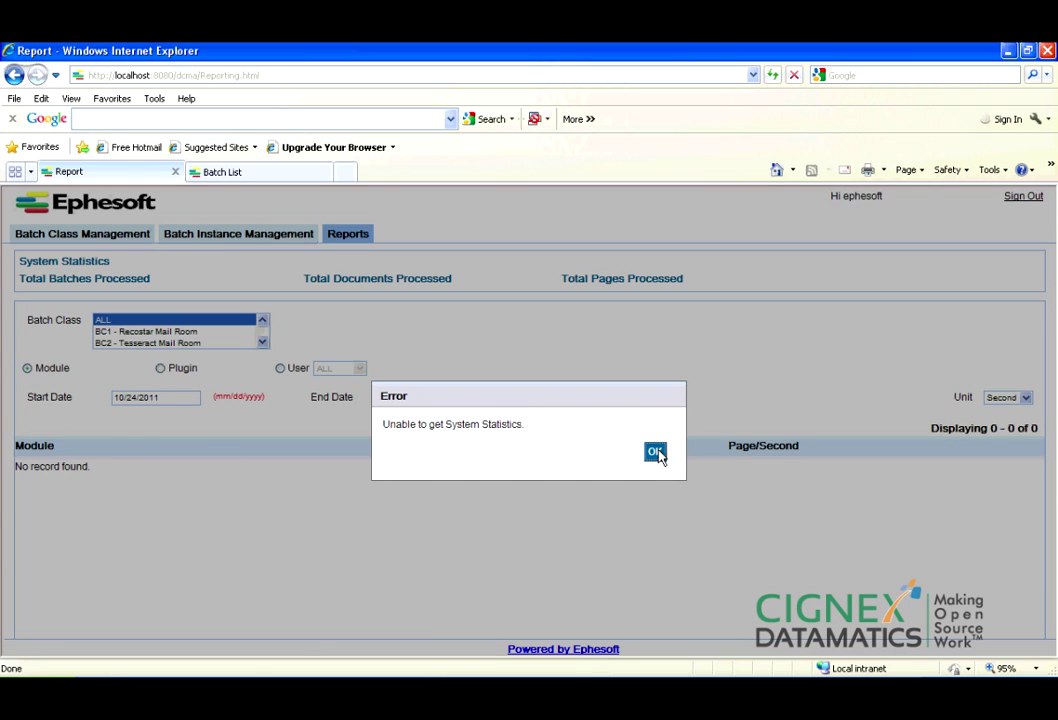
pyautogui.click(655, 452)
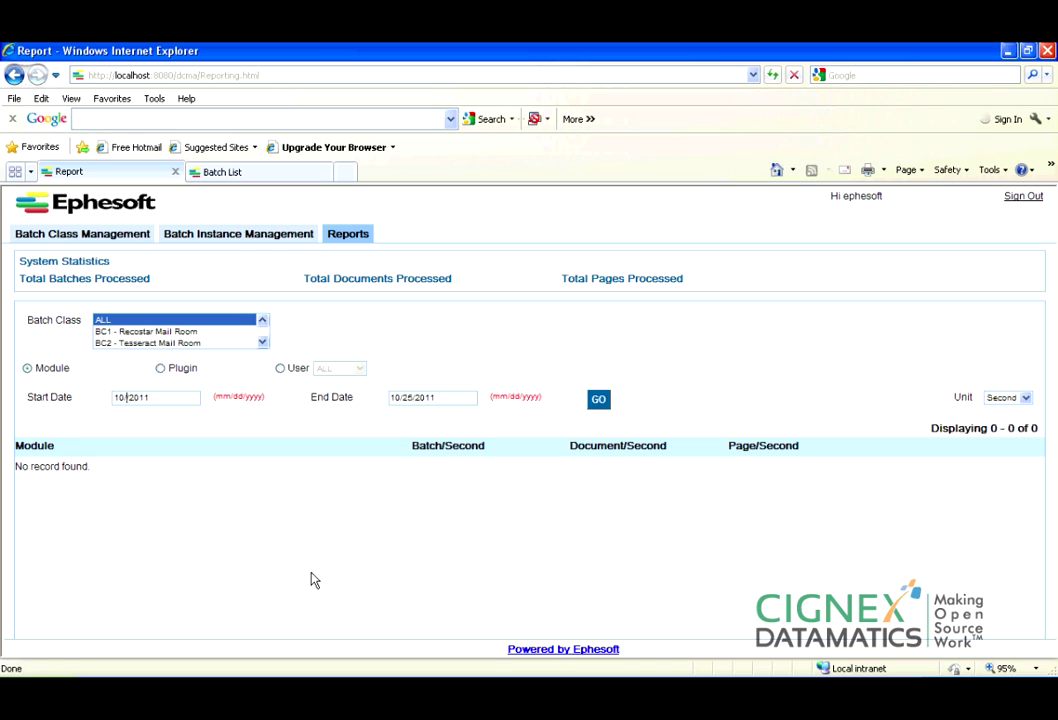
pyautogui.click(598, 401)
pyautogui.moveTo(128, 398); pyautogui.dragTo(104, 412)
pyautogui.write('09/01/')
pyautogui.click(599, 400)
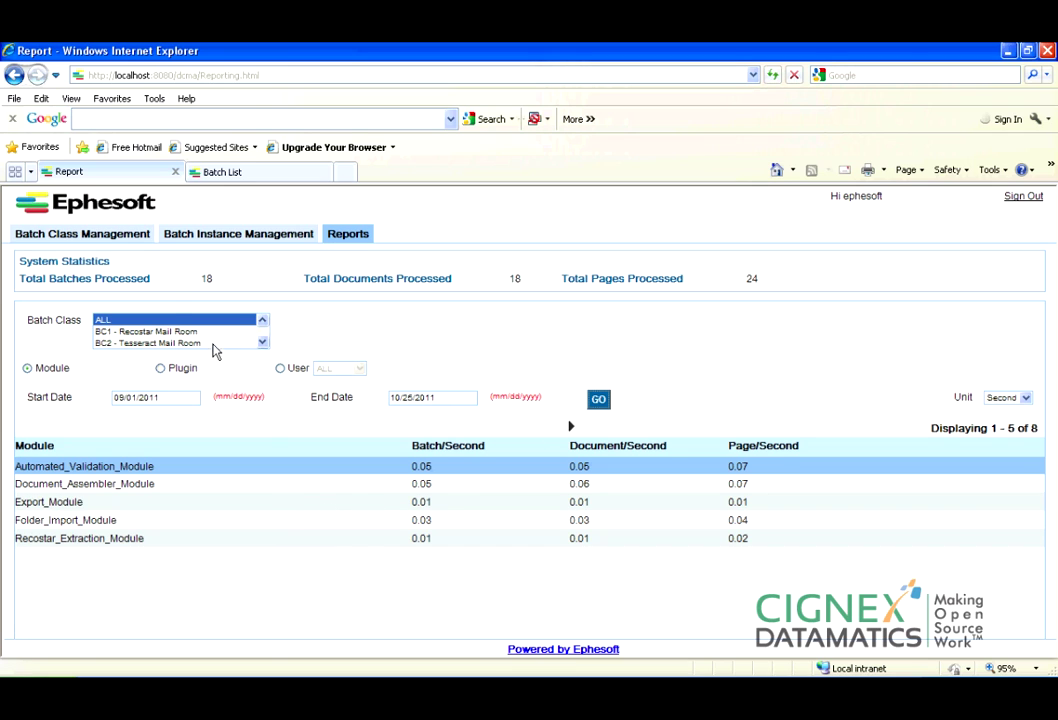
pyautogui.click(121, 240)
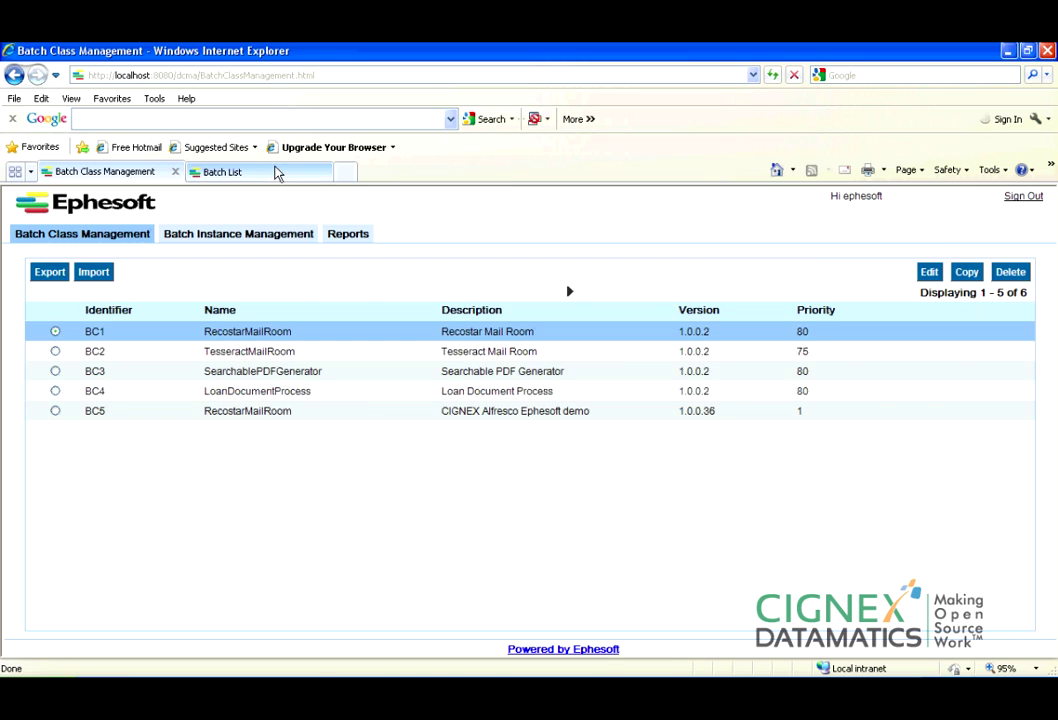
# Open the Web Scanner and set the batch class to BC5 CIGNEX Alfresco.
pyautogui.click(276, 172)
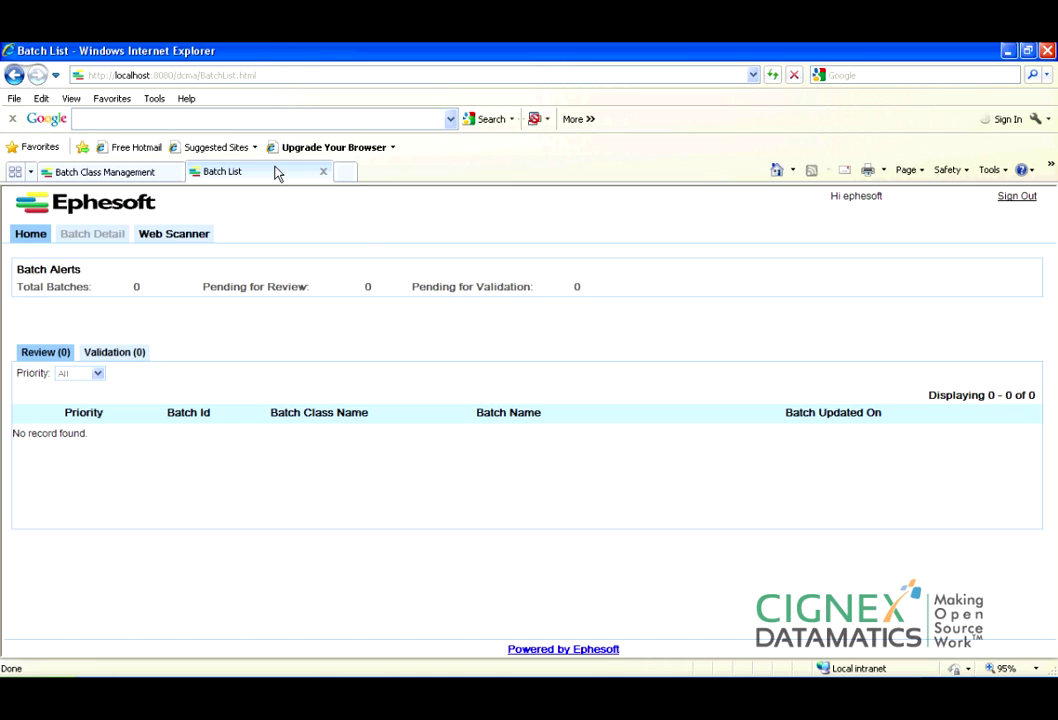
pyautogui.click(175, 234)
pyautogui.click(108, 262)
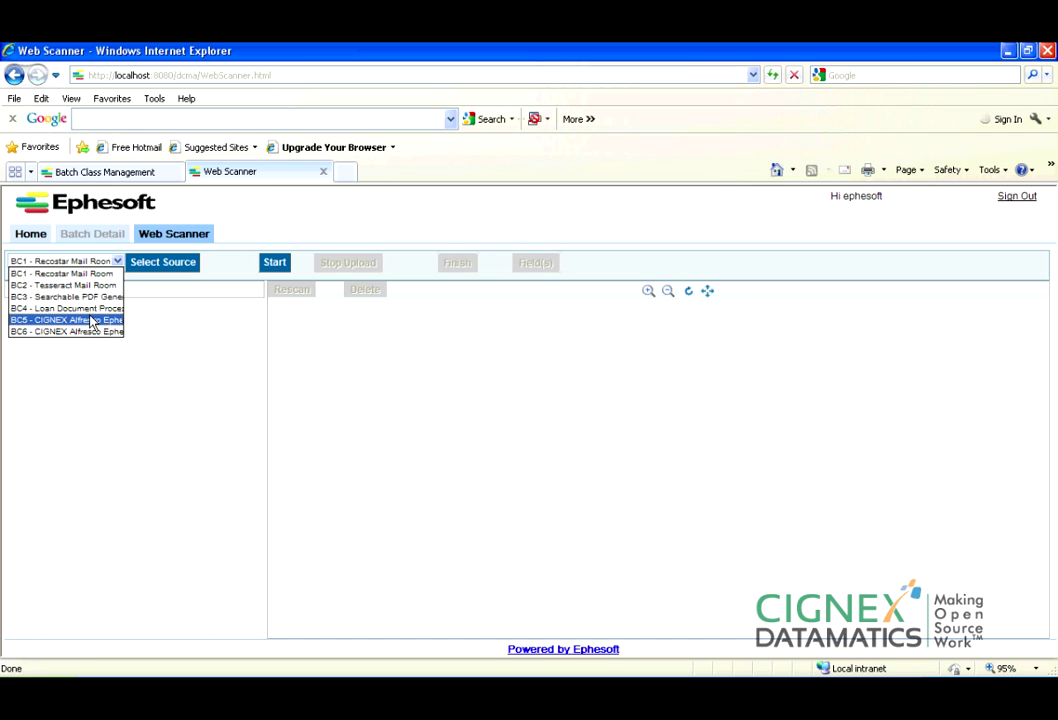
pyautogui.click(91, 321)
# Choose the scanning source, allowing the scanner application to run, and restore the Web Scanner window.
pyautogui.click(173, 268)
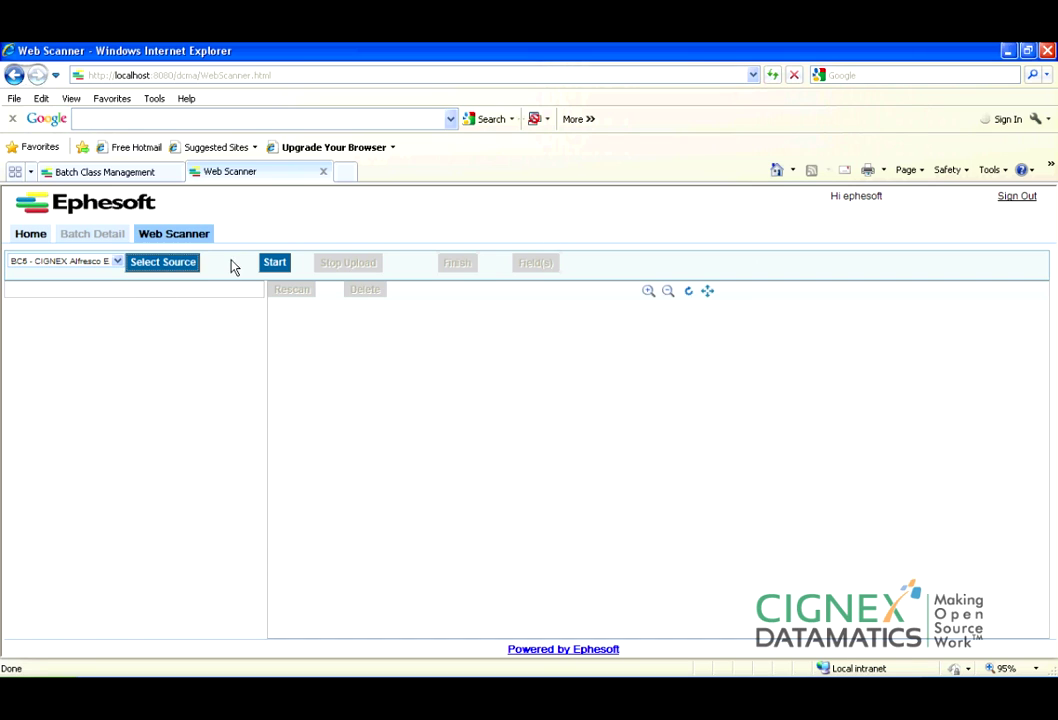
pyautogui.click(1005, 51)
pyautogui.click(1005, 52)
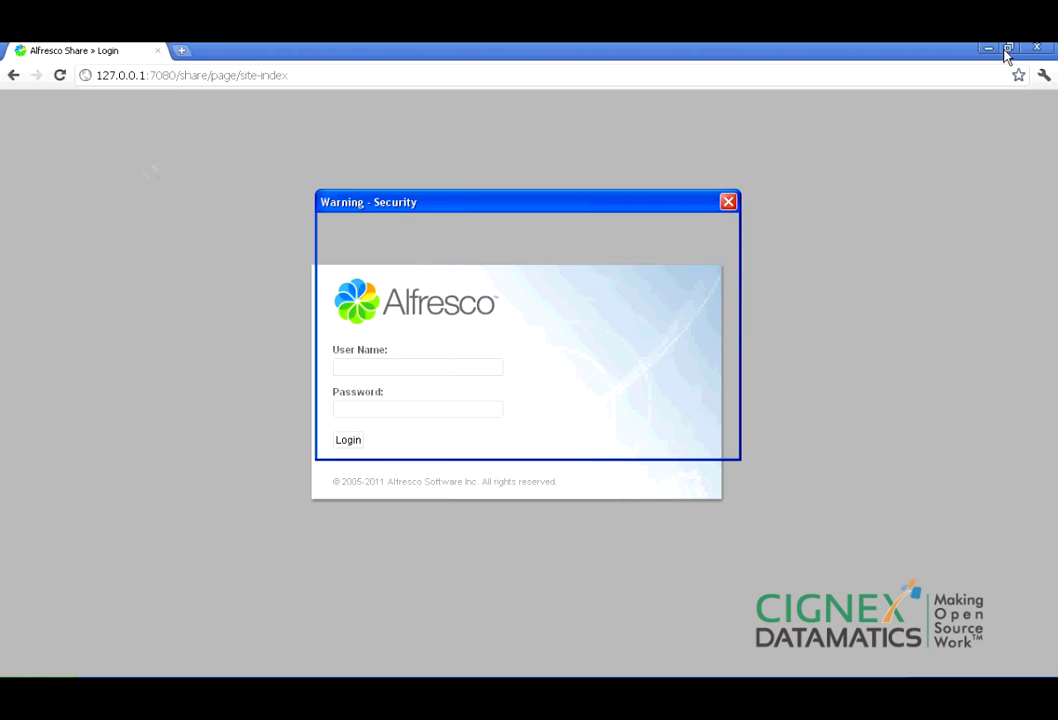
pyautogui.click(806, 58)
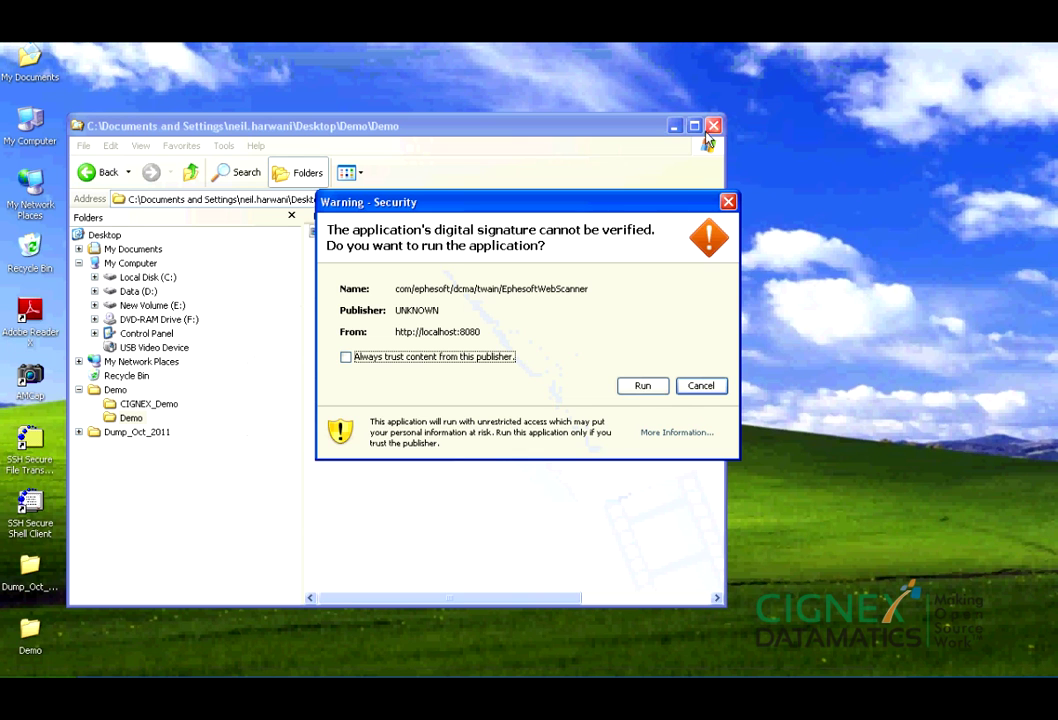
pyautogui.click(641, 386)
pyautogui.click(676, 127)
pyautogui.click(348, 690)
pyautogui.click(348, 690)
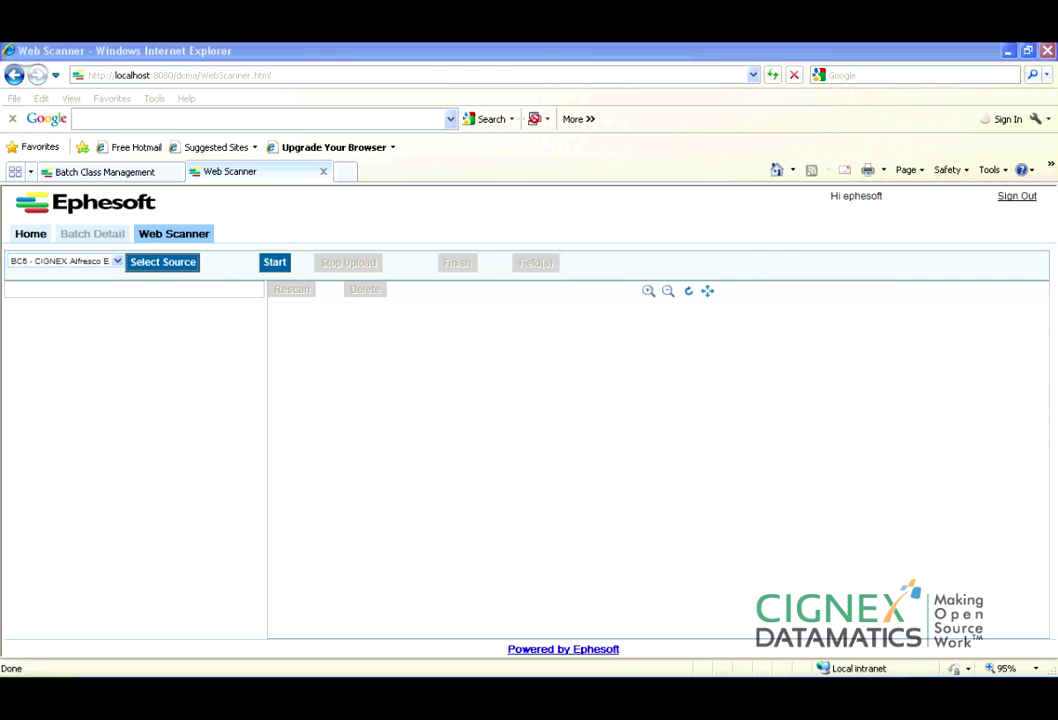
pyautogui.click(303, 217)
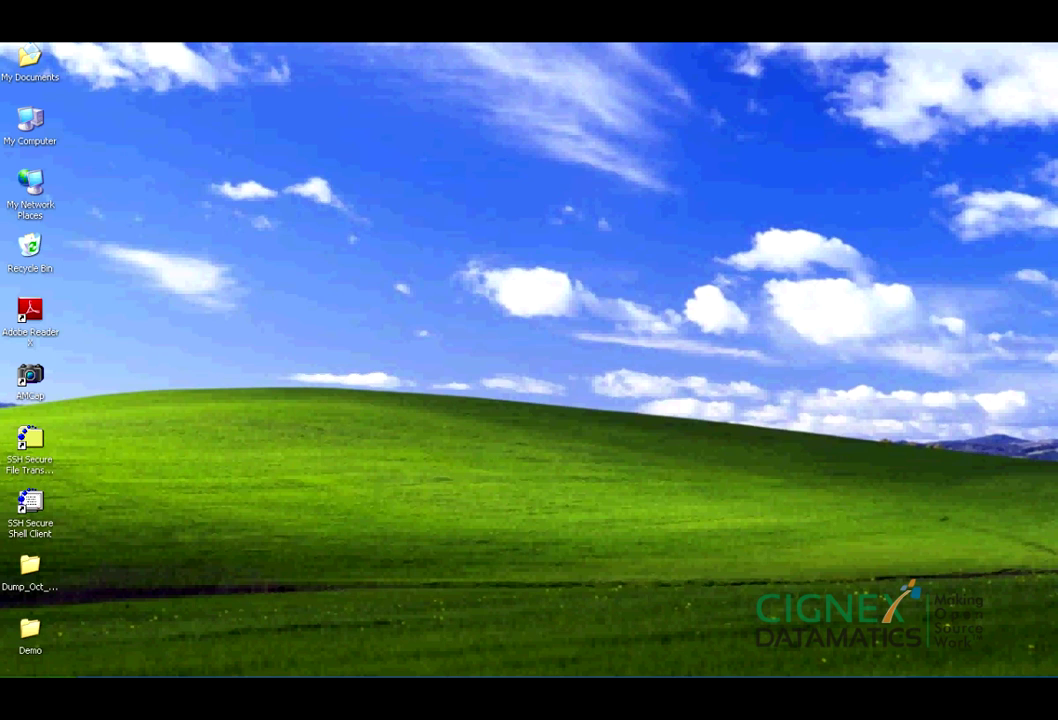
pyautogui.click(348, 690)
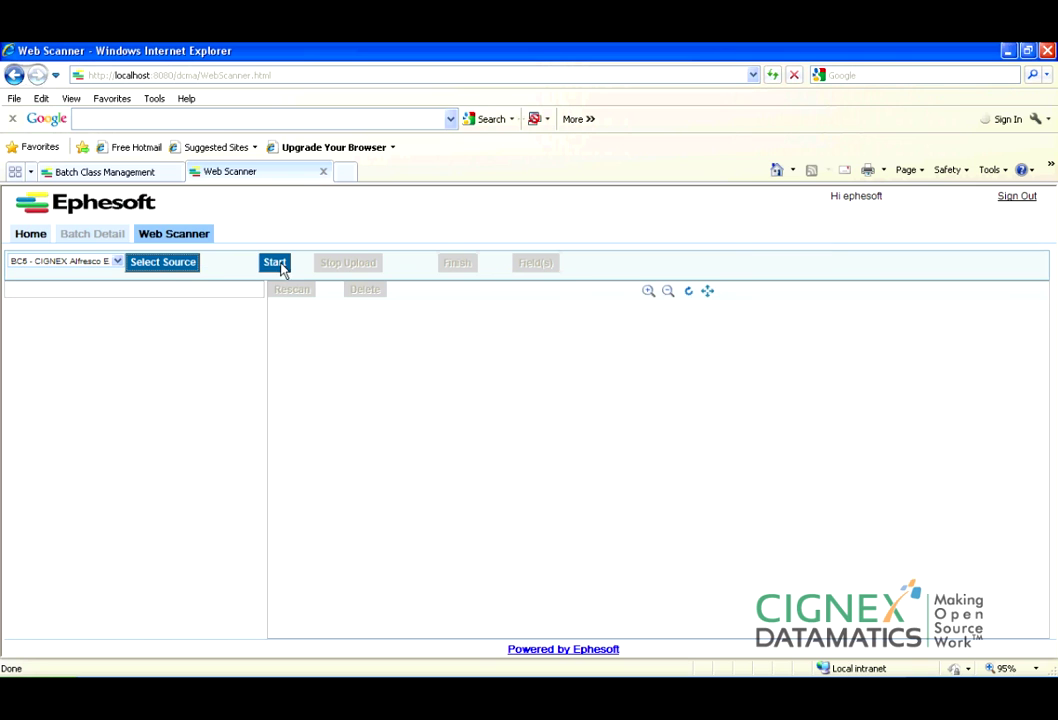
# Start scanning a new batch, accepting the field prompts, and let the pages transfer.
pyautogui.click(279, 265)
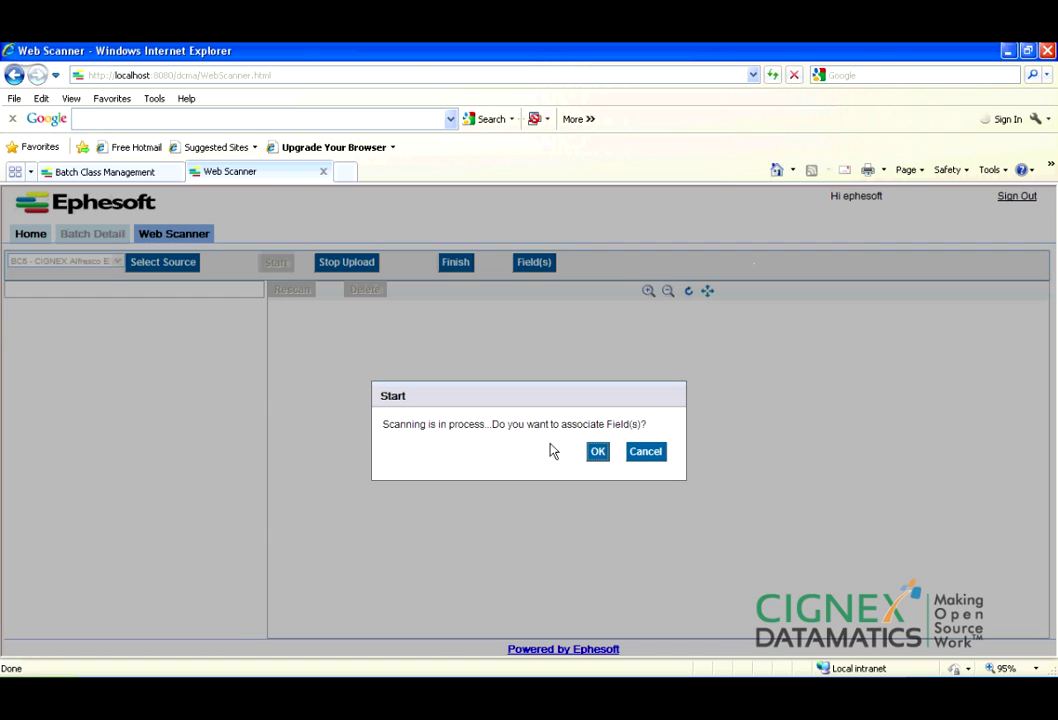
pyautogui.click(603, 454)
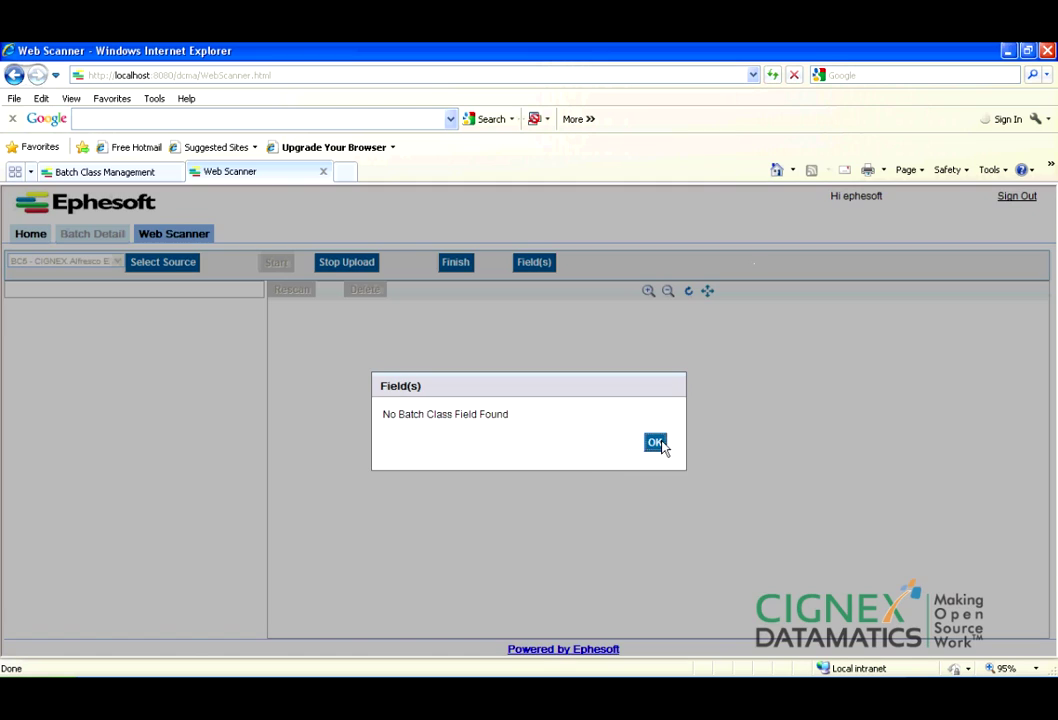
pyautogui.click(656, 443)
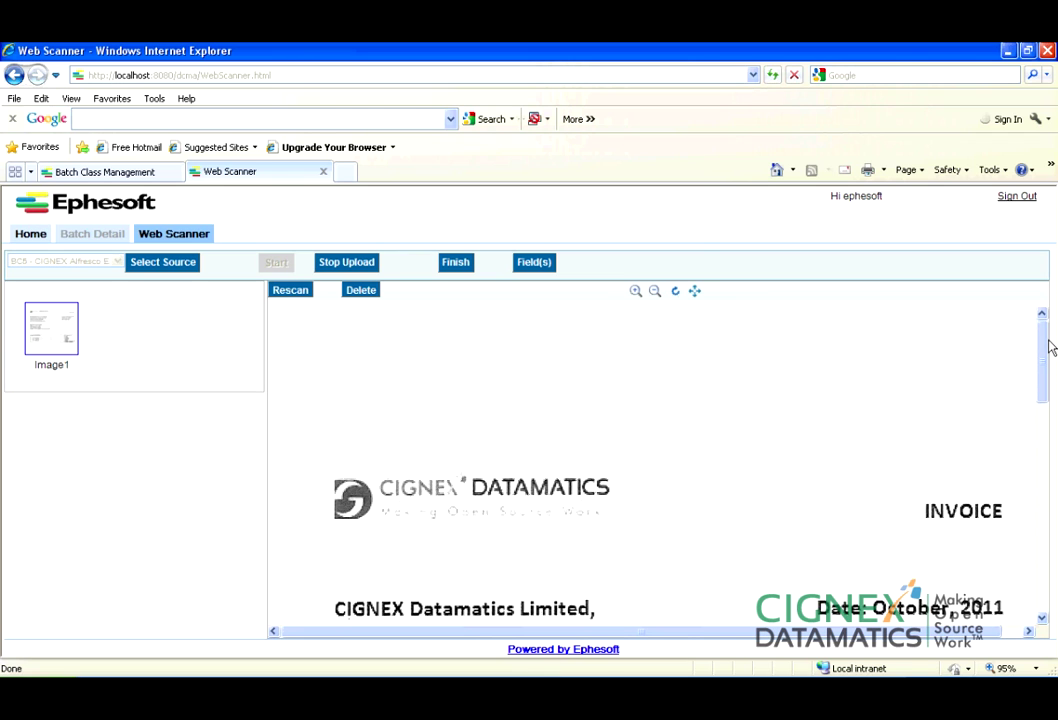
pyautogui.moveTo(1048, 390); pyautogui.dragTo(1041, 318)
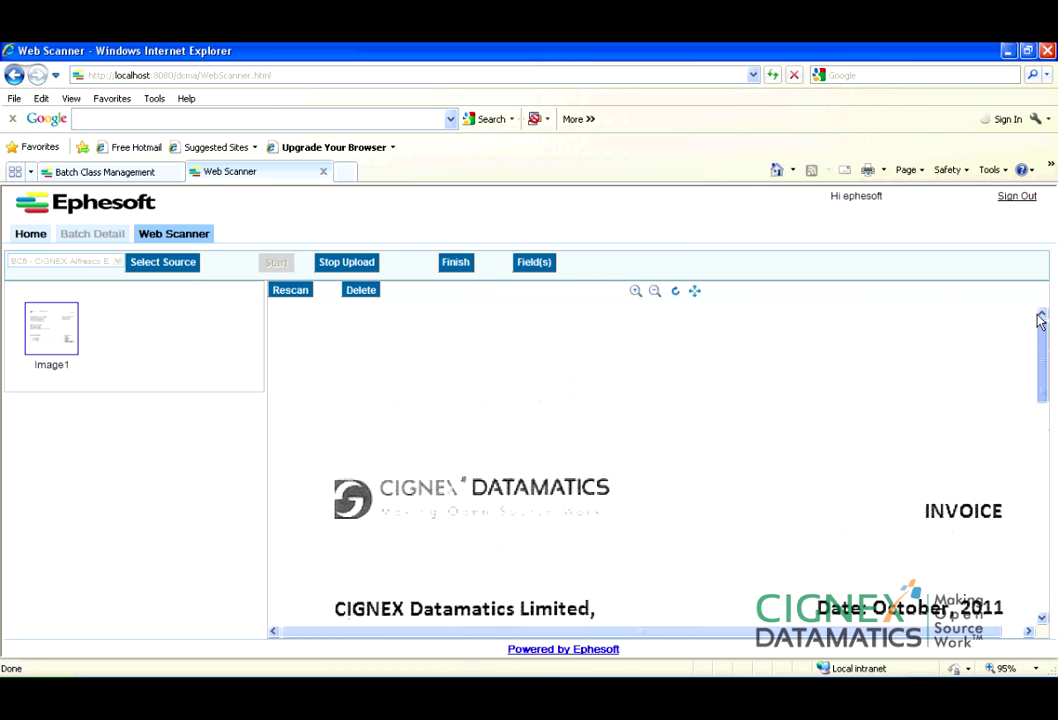
# Finish the scan, confirm the batch is queued, and go to Batch Instance Management.
pyautogui.click(451, 264)
pyautogui.click(596, 445)
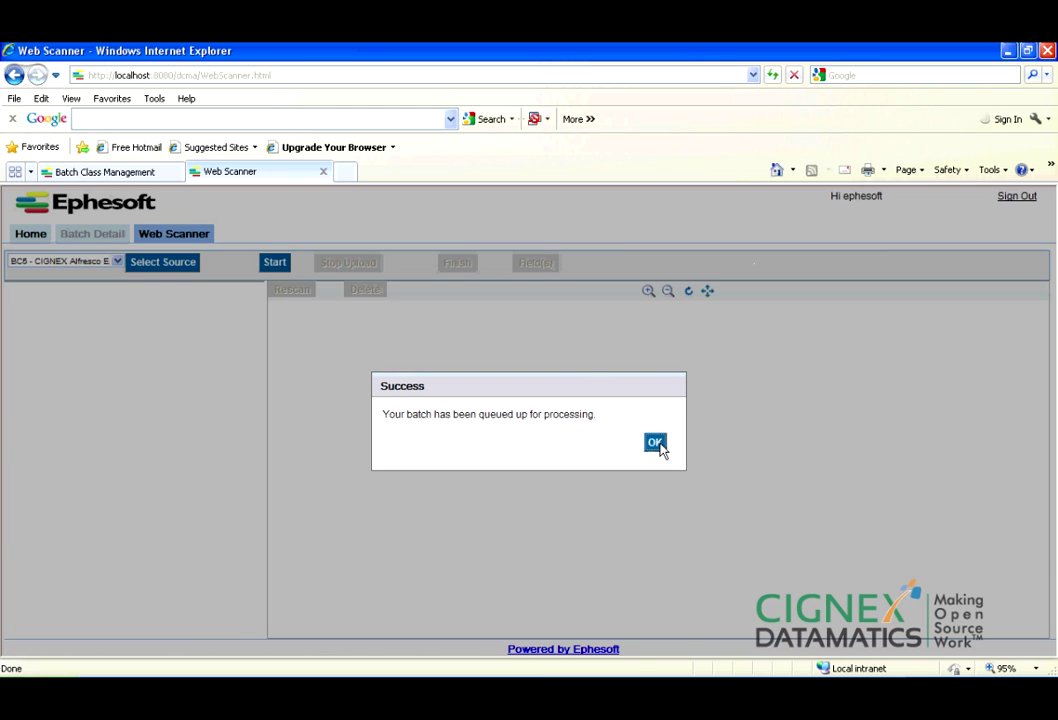
pyautogui.click(659, 449)
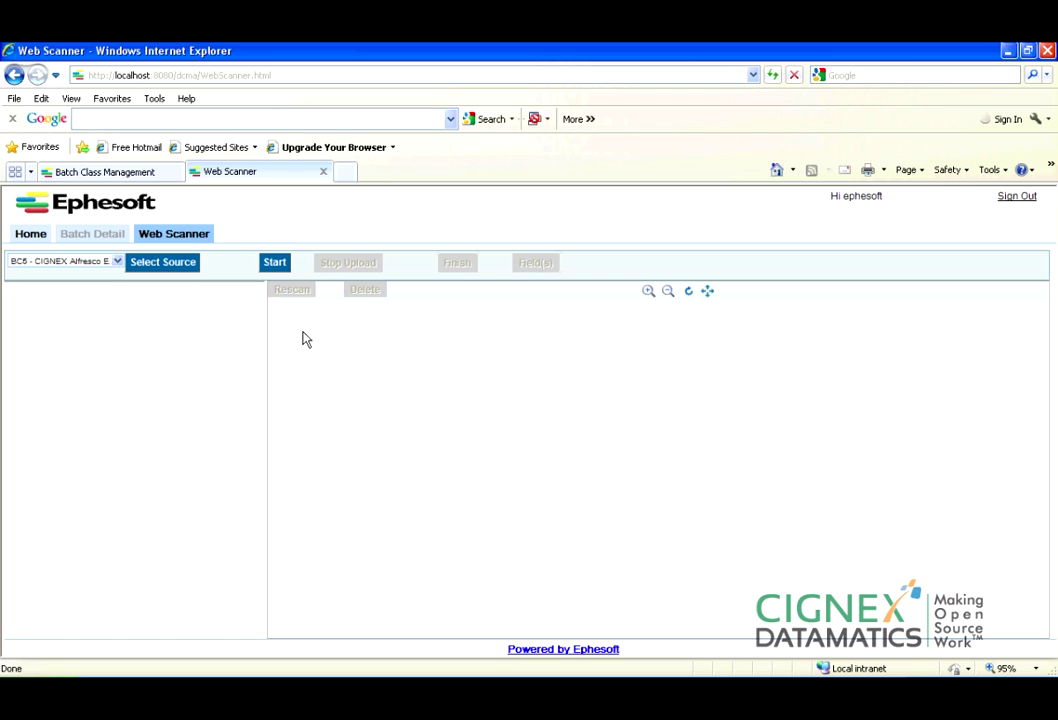
pyautogui.click(143, 174)
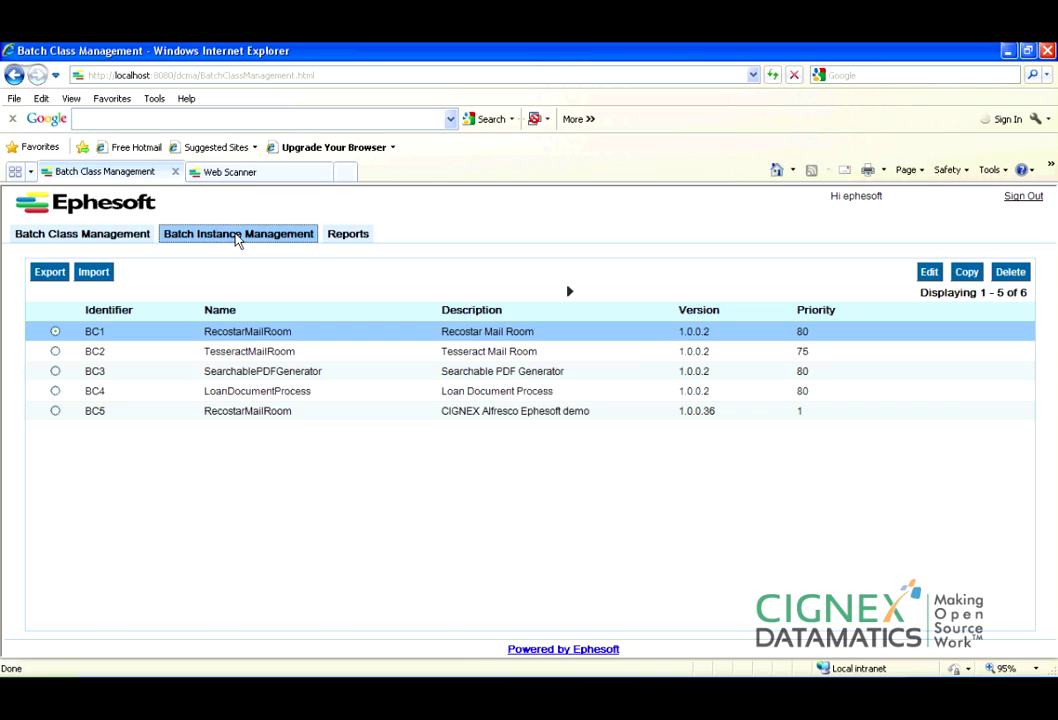
pyautogui.click(236, 238)
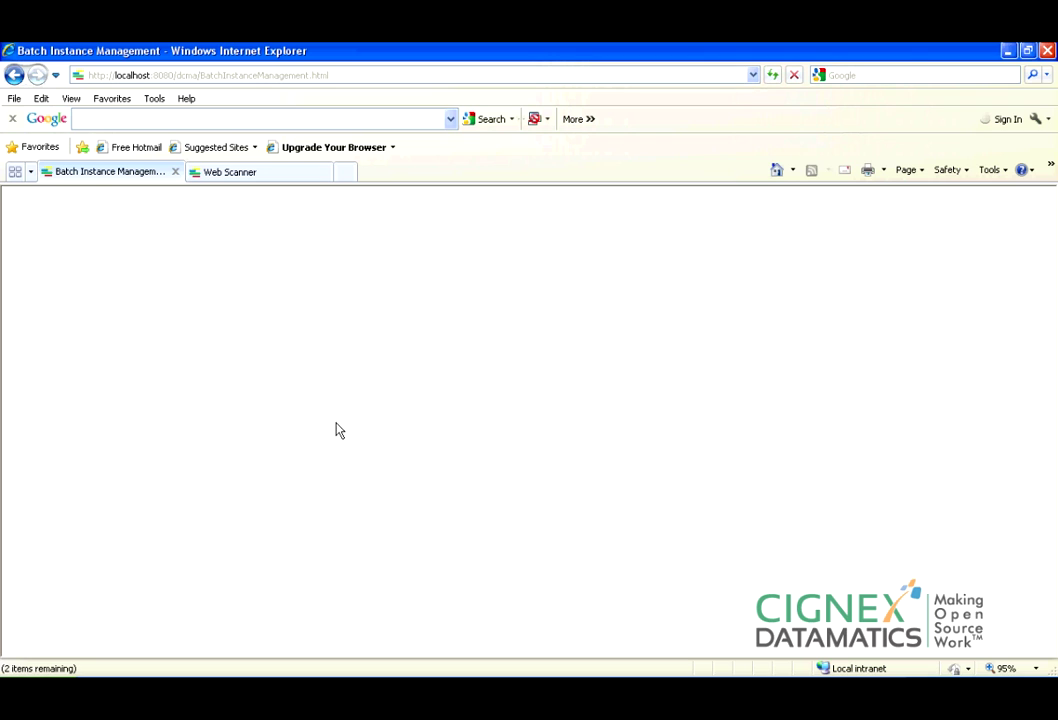
# Return to the Web Scanner tab and open the Demo\CIGNEX_Demo folder in Windows Explorer.
pyautogui.click(276, 172)
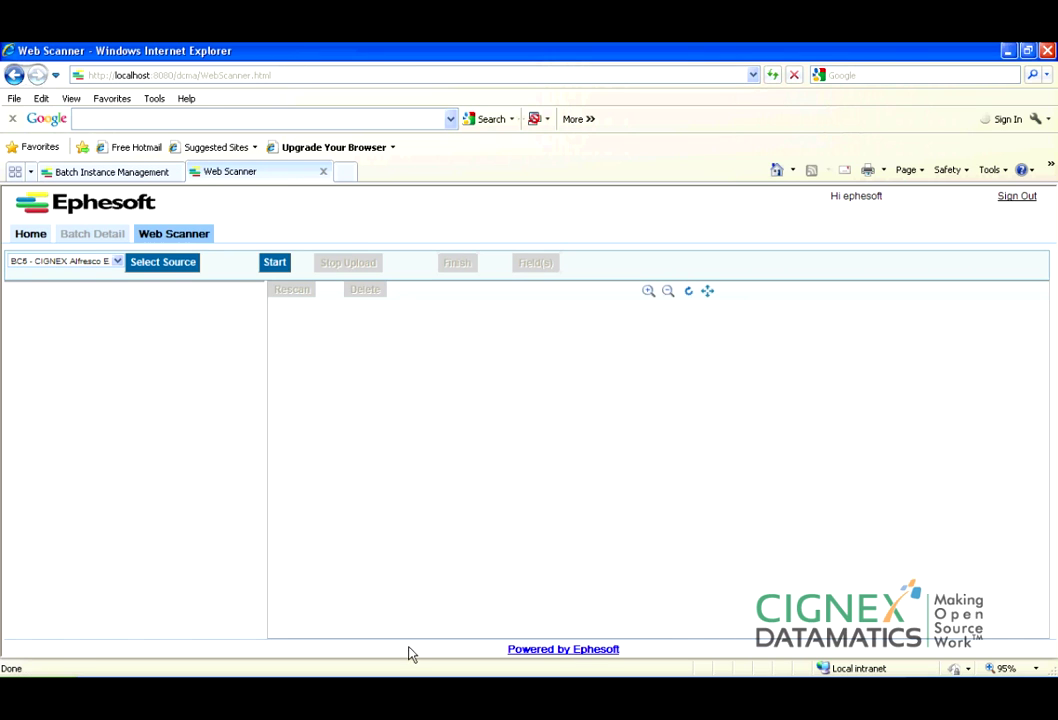
pyautogui.click(410, 700)
pyautogui.click(141, 403)
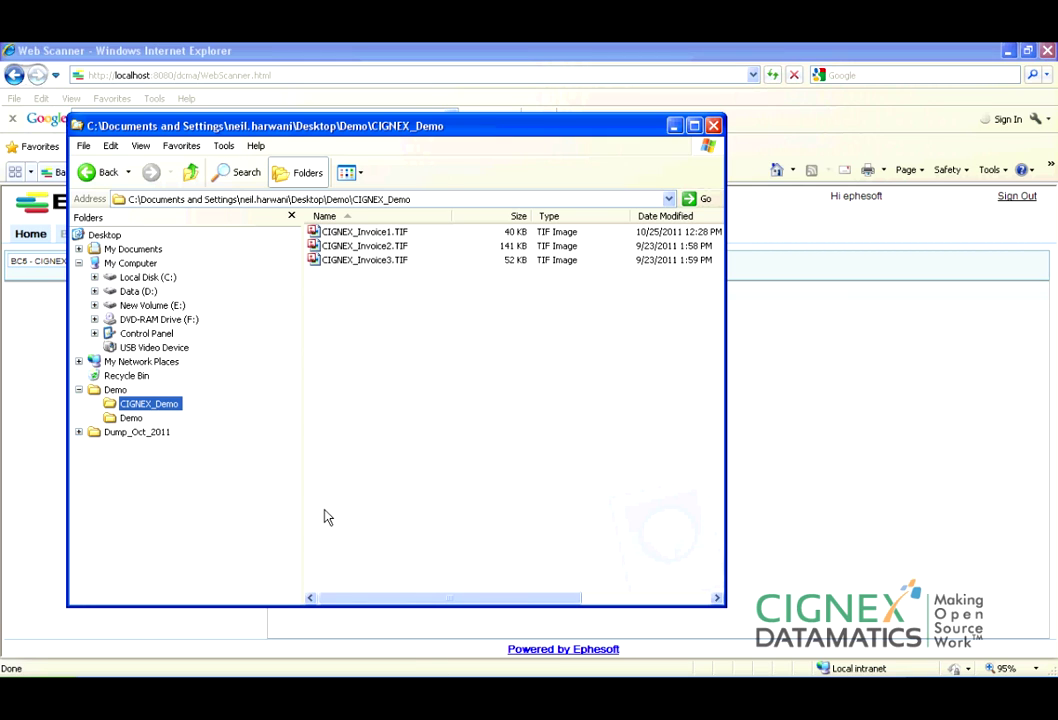
# Copy the CIGNEX_Demo folder into C:\Ephesoft\SharedFolders\public-cae-folder.
pyautogui.click(157, 406)
pyautogui.rightClick(157, 406)
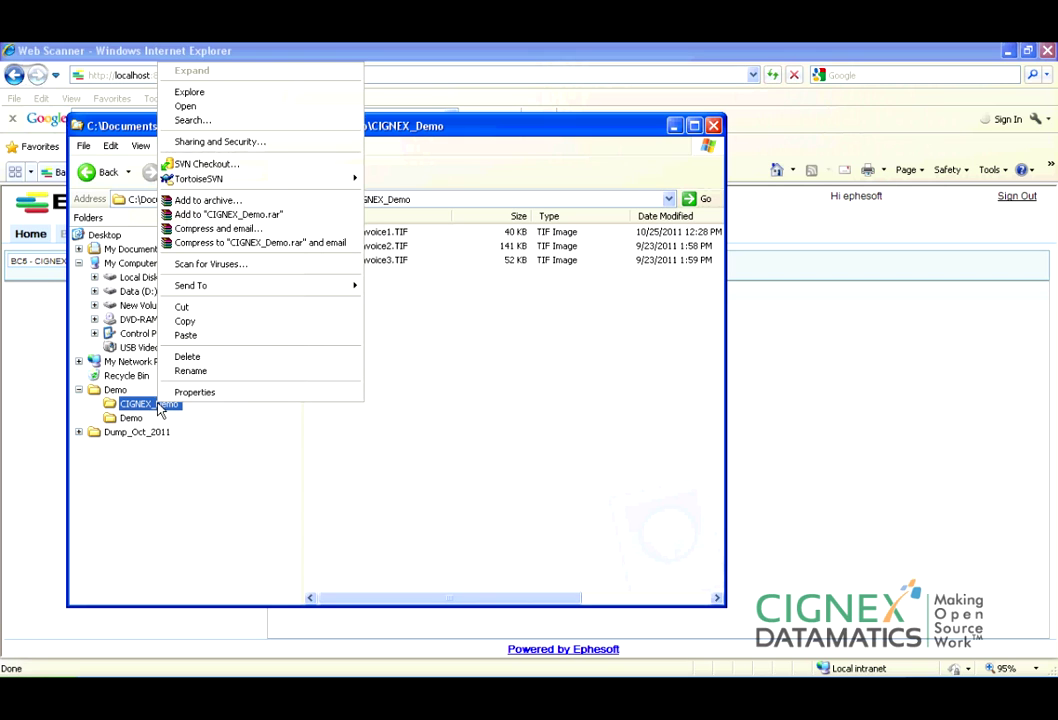
pyautogui.click(270, 333)
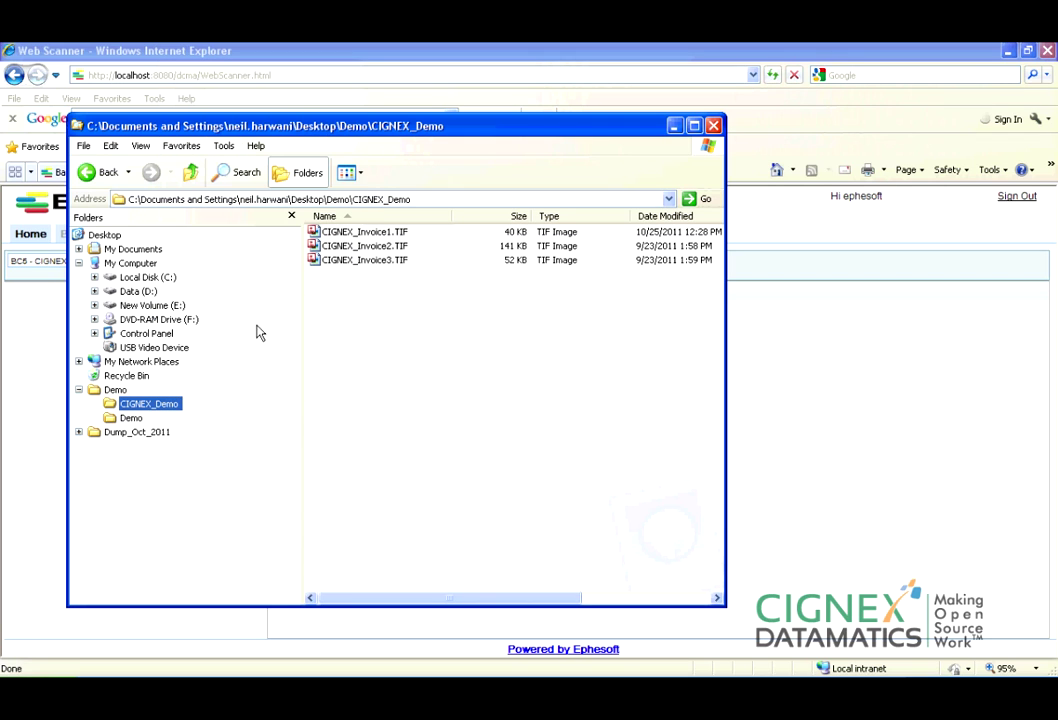
pyautogui.click(150, 279)
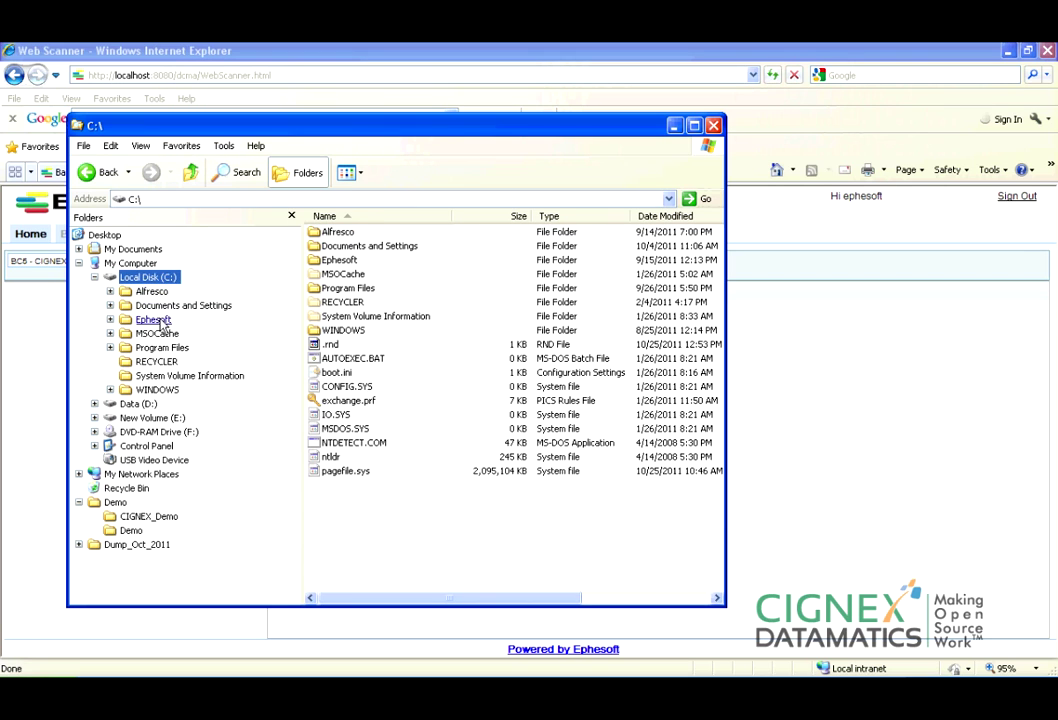
pyautogui.click(153, 319)
pyautogui.click(180, 418)
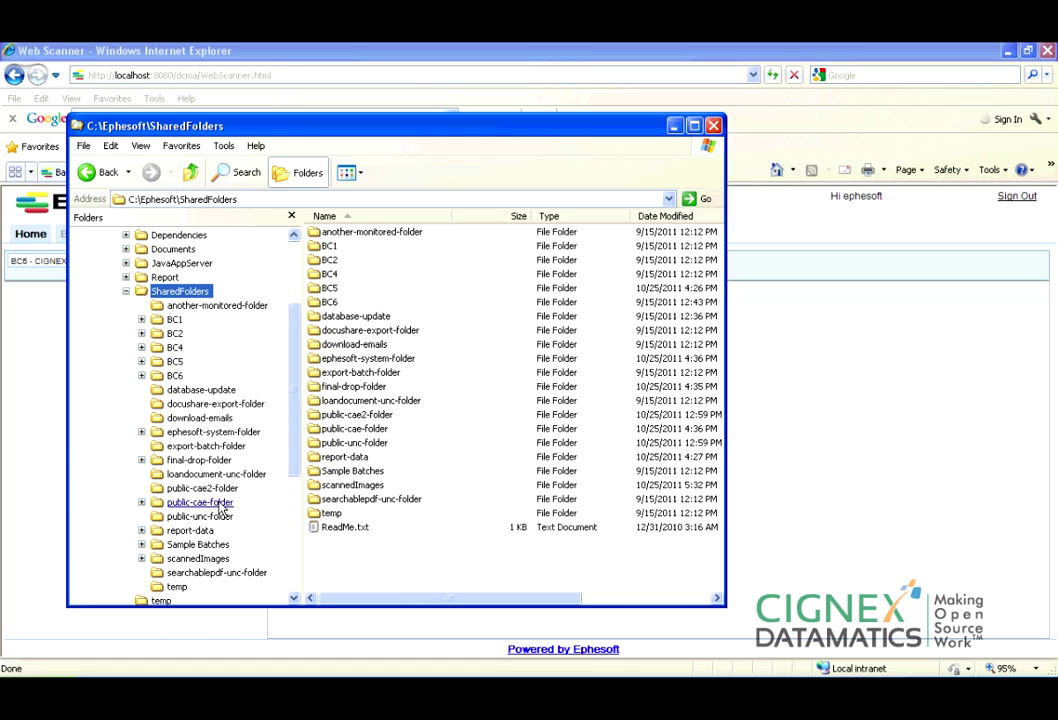
pyautogui.click(215, 503)
pyautogui.rightClick(350, 333)
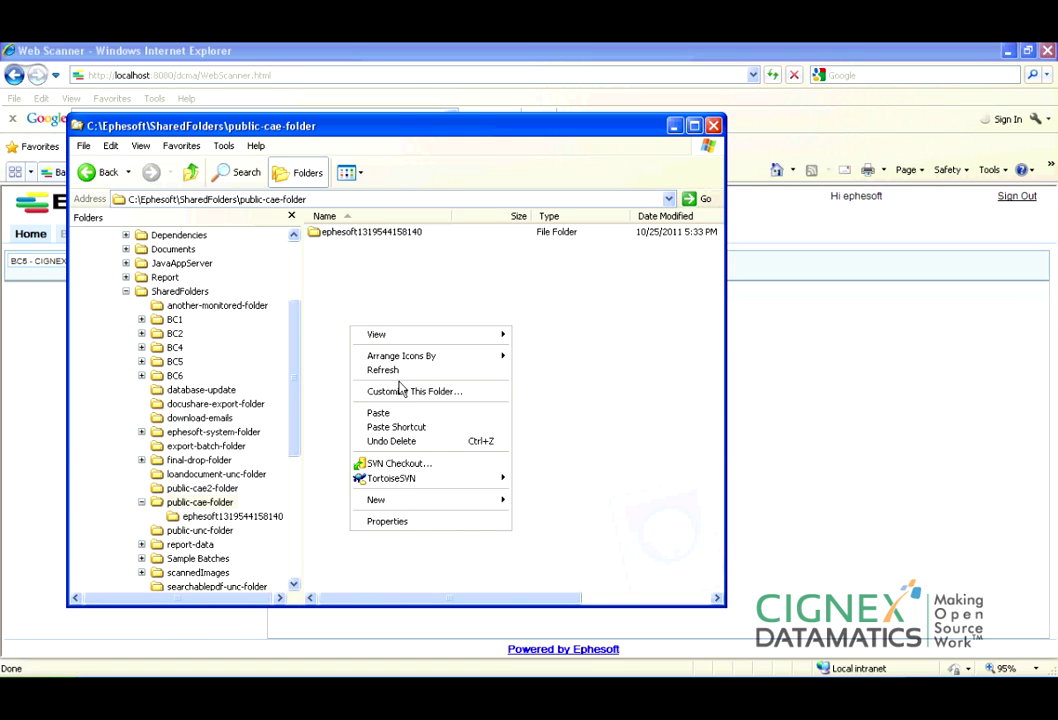
pyautogui.click(415, 415)
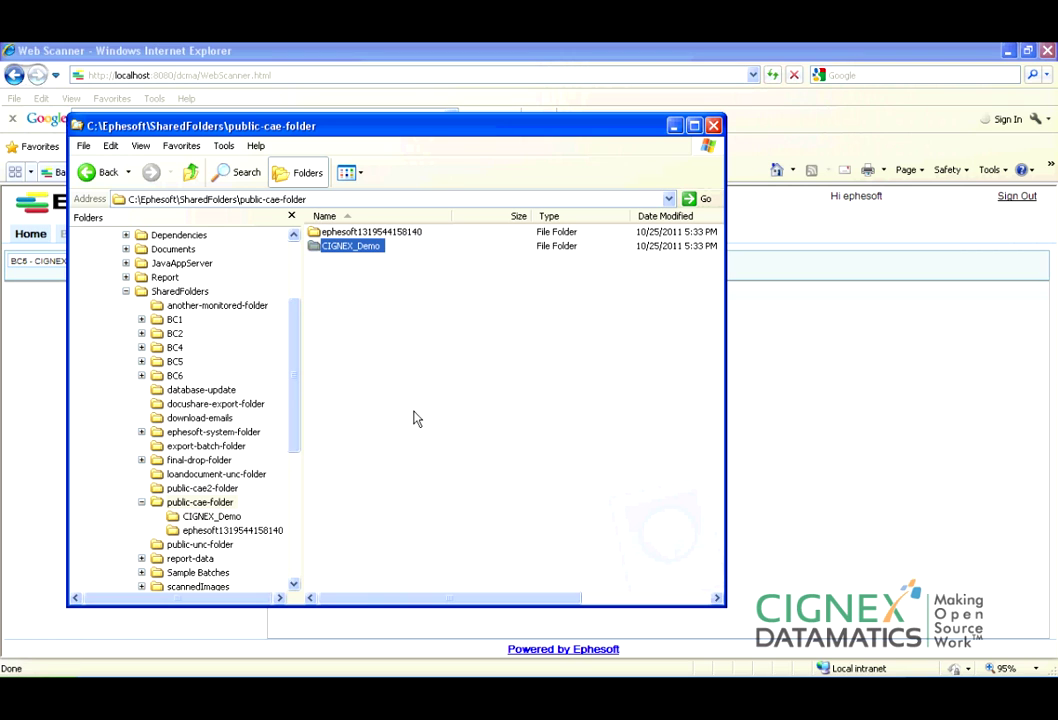
# Go back to Demo\CIGNEX_Demo and open CIGNEX_Invoice1.TIF (invoice A101, total 40000).
pyautogui.moveTo(296, 400); pyautogui.dragTo(296, 526)
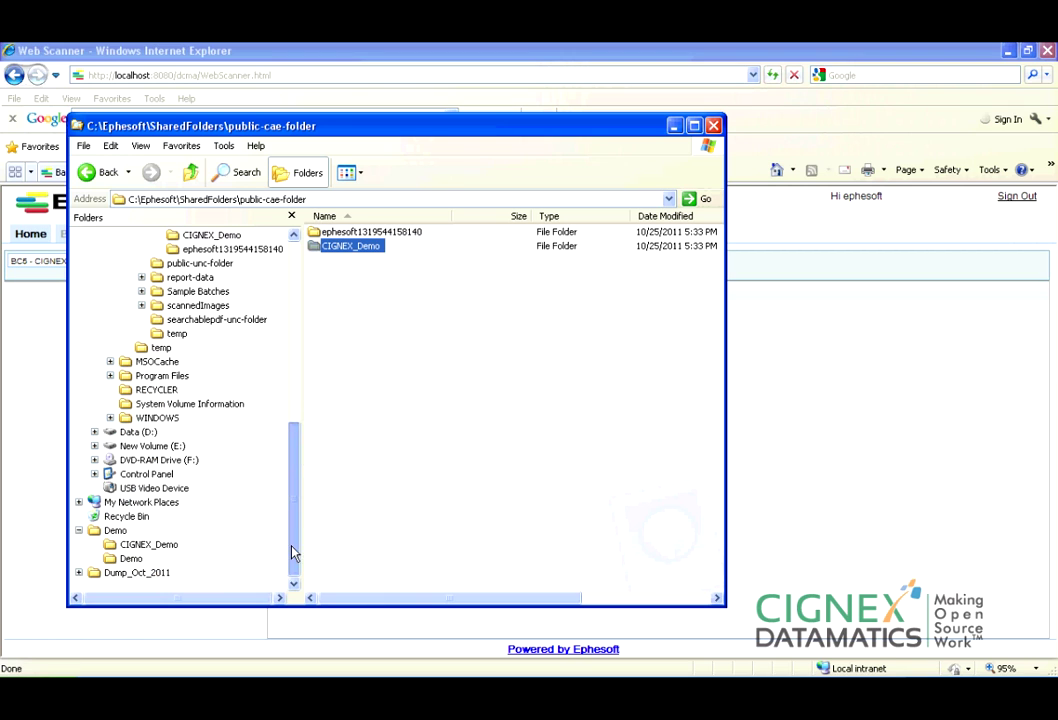
pyautogui.click(140, 548)
pyautogui.doubleClick(350, 230)
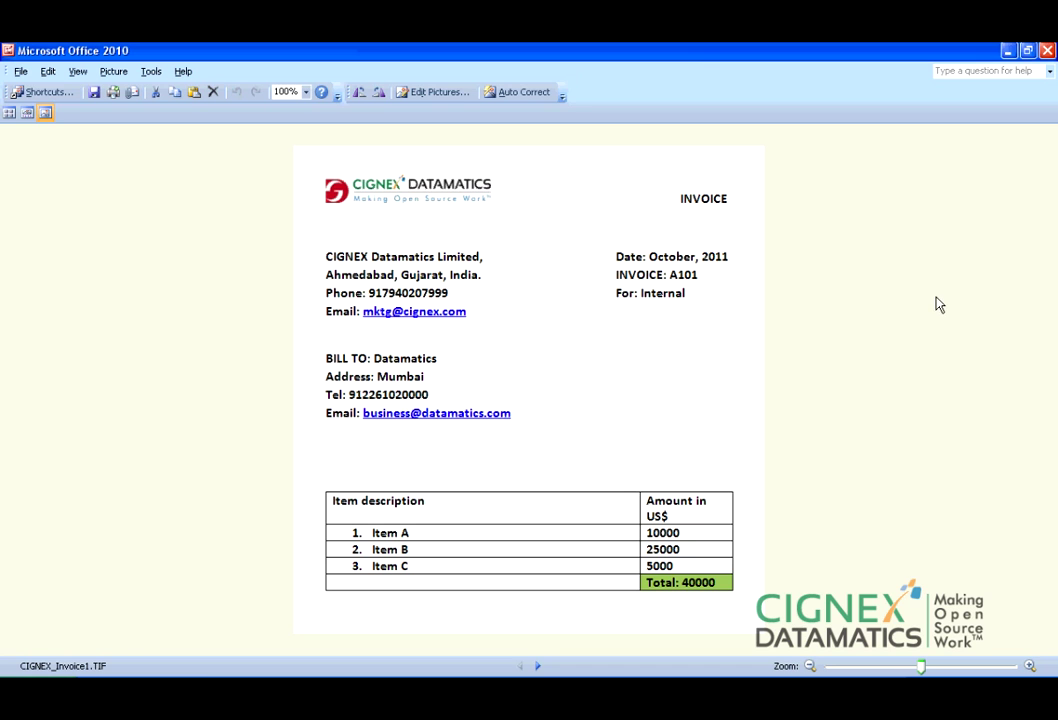
pyautogui.hotkey('alt', 'F4')
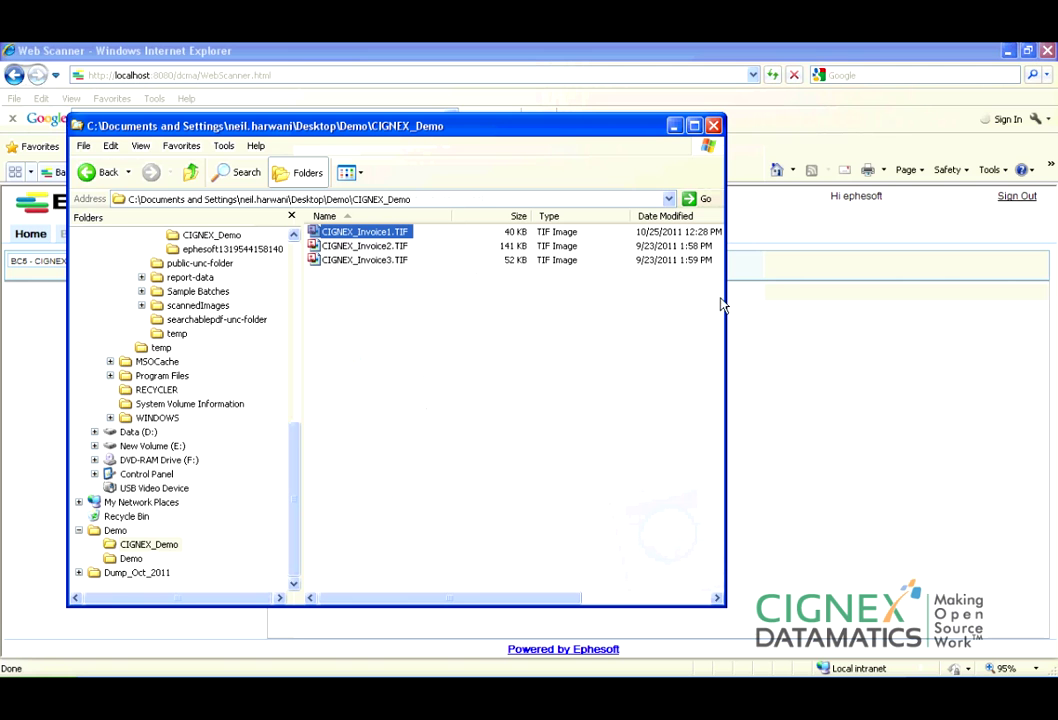
pyautogui.doubleClick(378, 250)
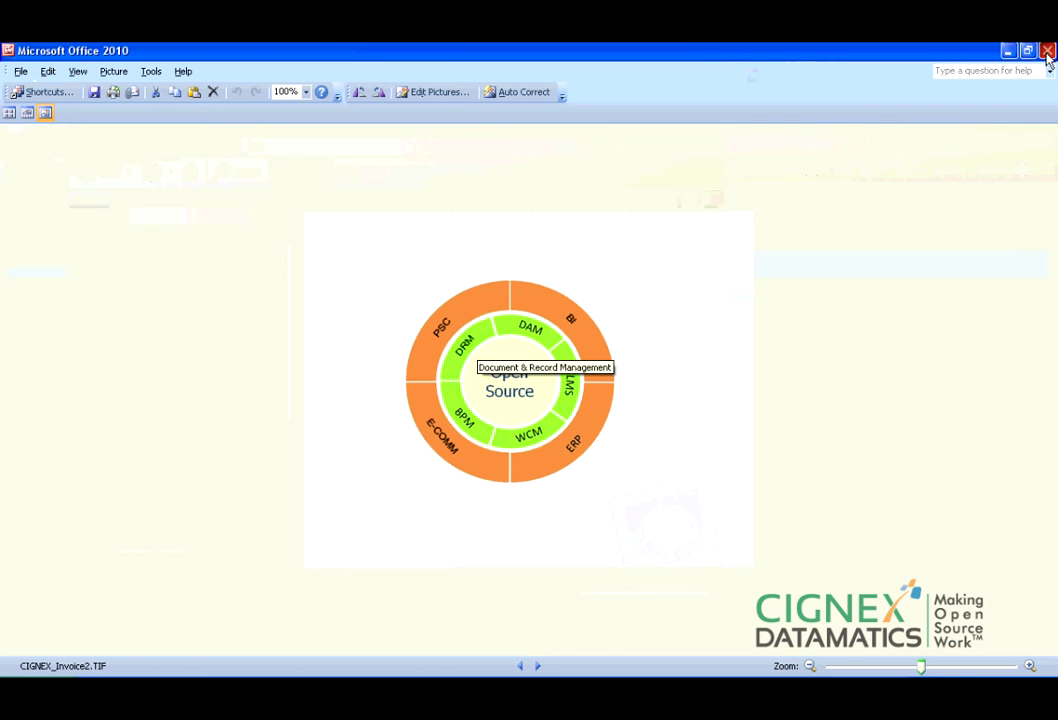
pyautogui.hotkey('alt', 'F4')
pyautogui.doubleClick(385, 260)
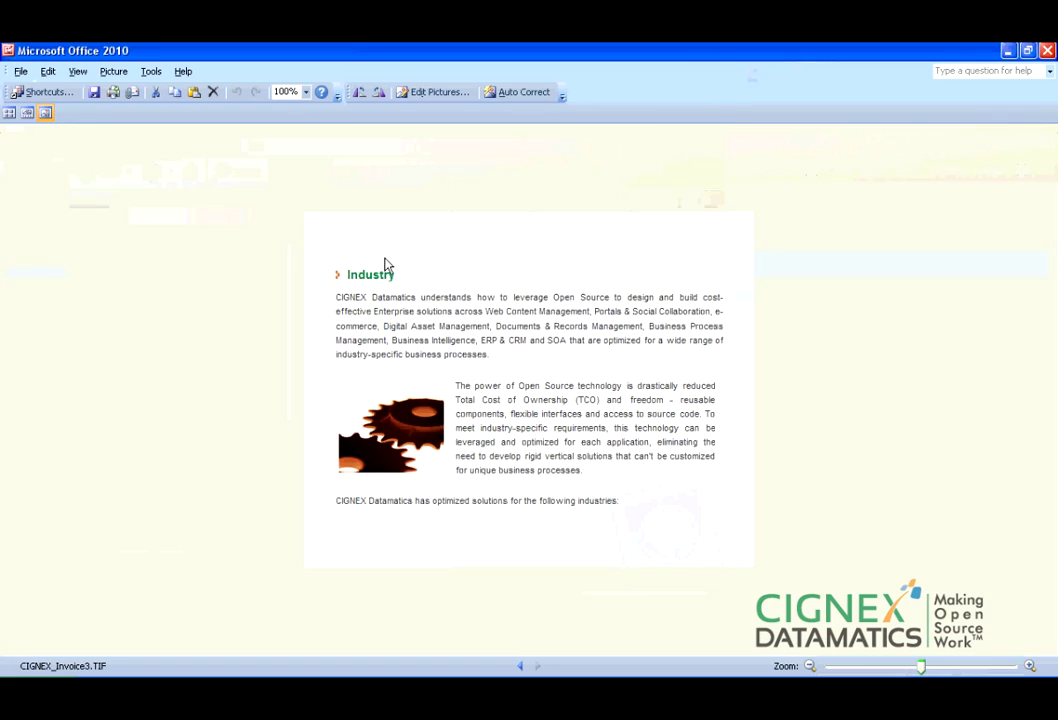
pyautogui.hotkey('alt', 'F4')
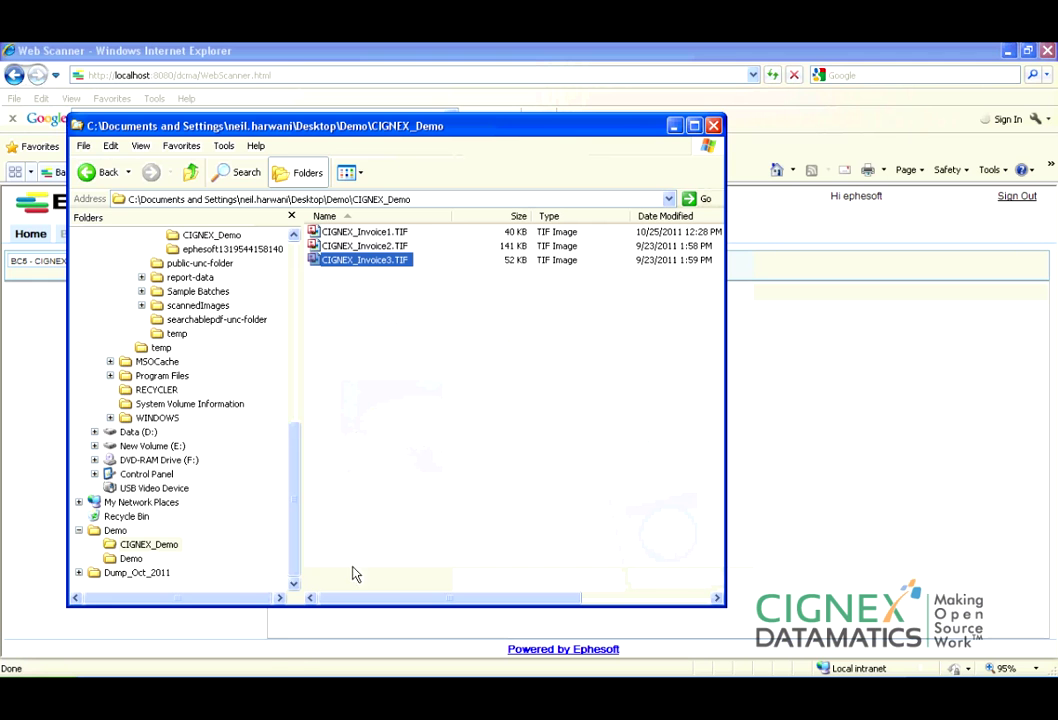
pyautogui.hotkey('alt', 'F4')
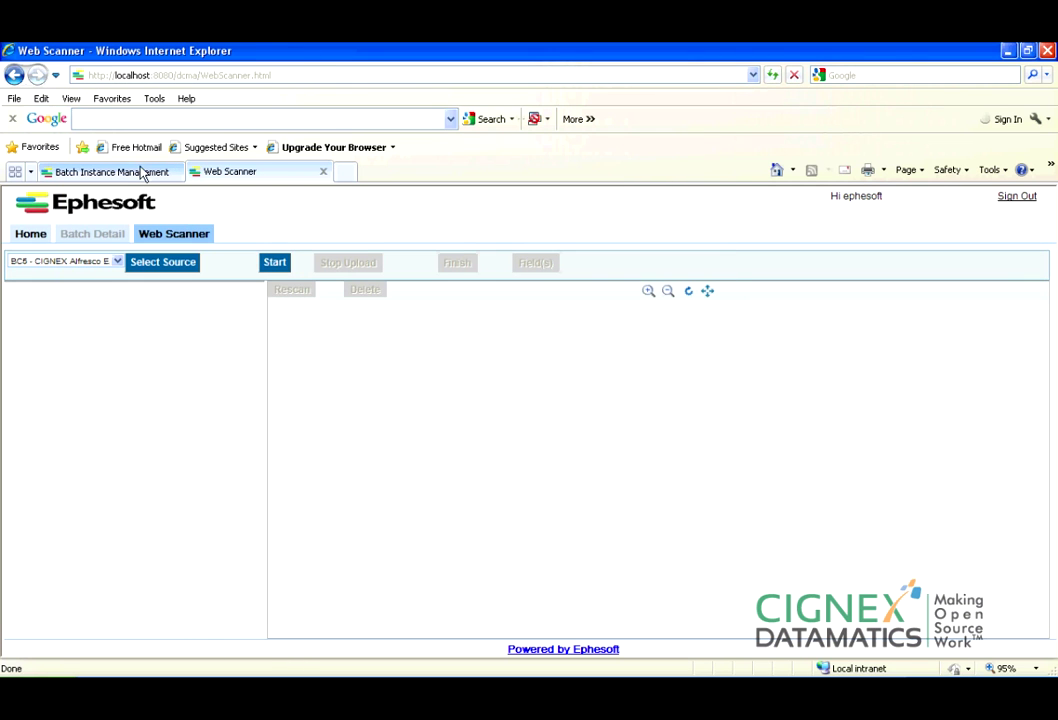
# Switch to the Batch Instance Management tab and reload the page.
pyautogui.click(142, 172)
pyautogui.press('F4')
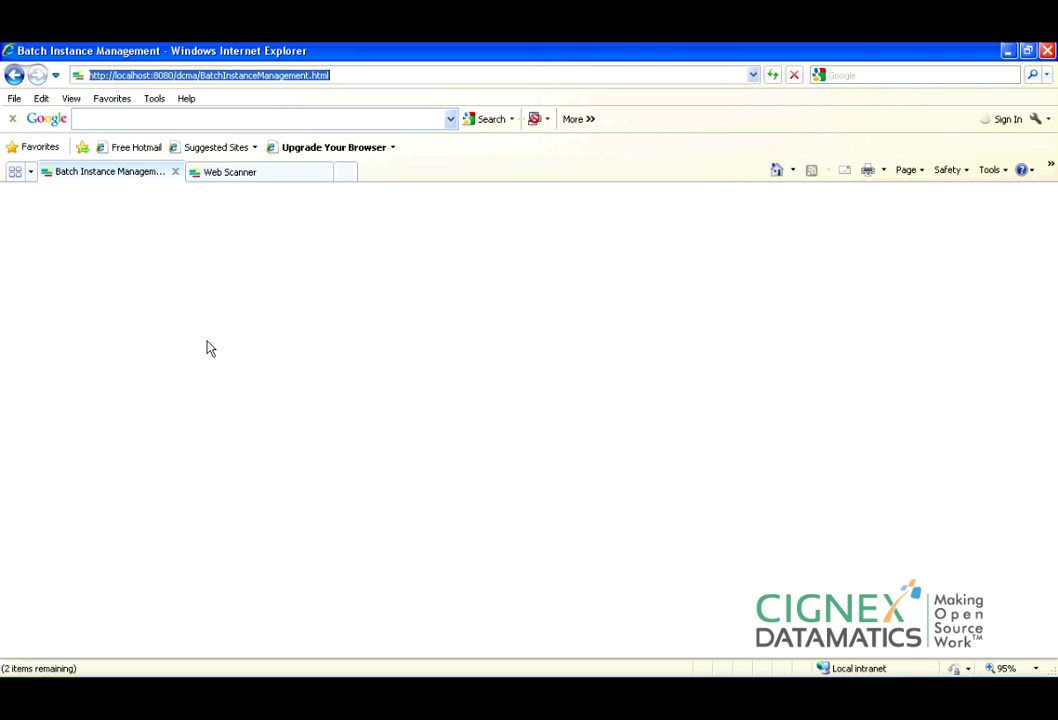
pyautogui.click(215, 582)
pyautogui.press('F5')
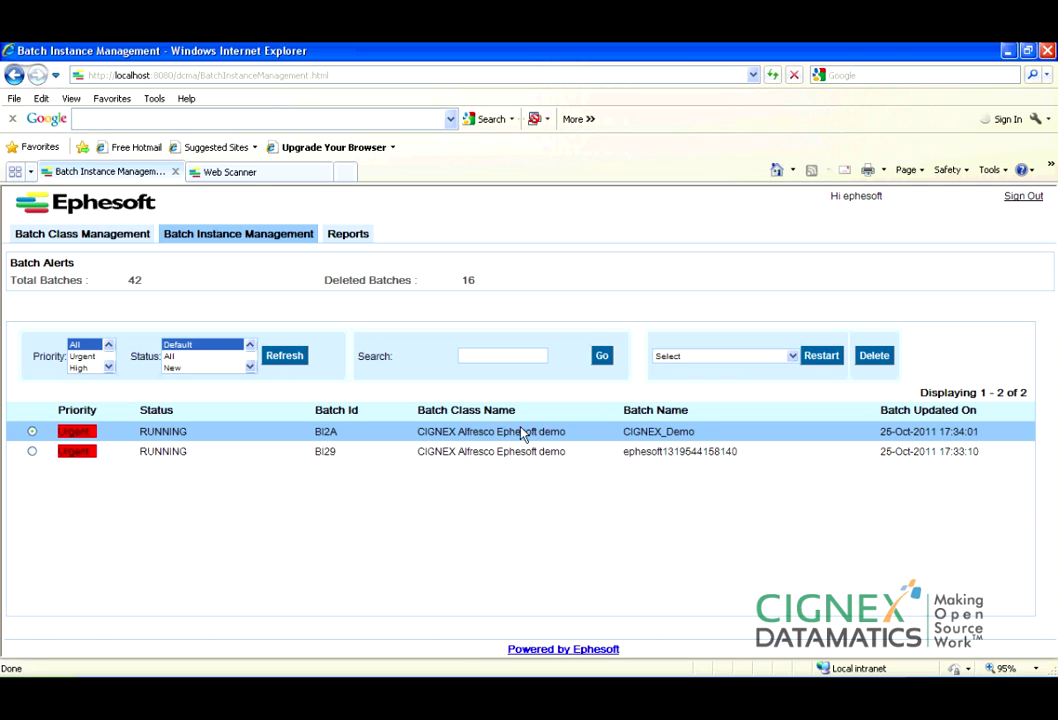
# Select batches BI29 and BI2A and refresh the list until both show RUNNING.
pyautogui.click(463, 456)
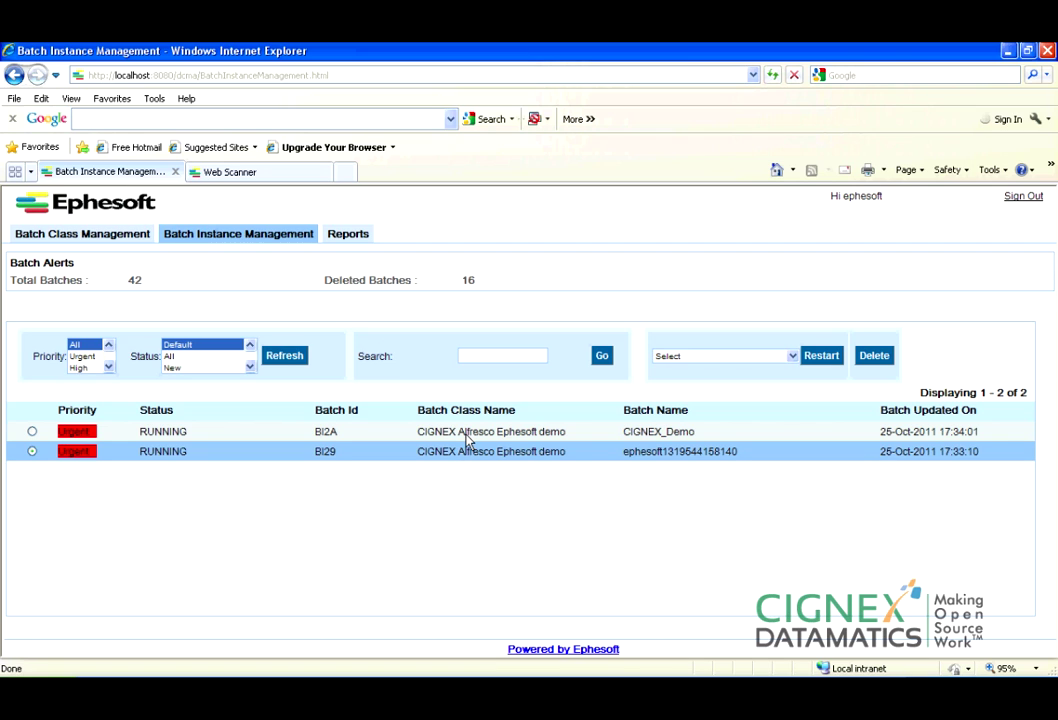
pyautogui.click(466, 434)
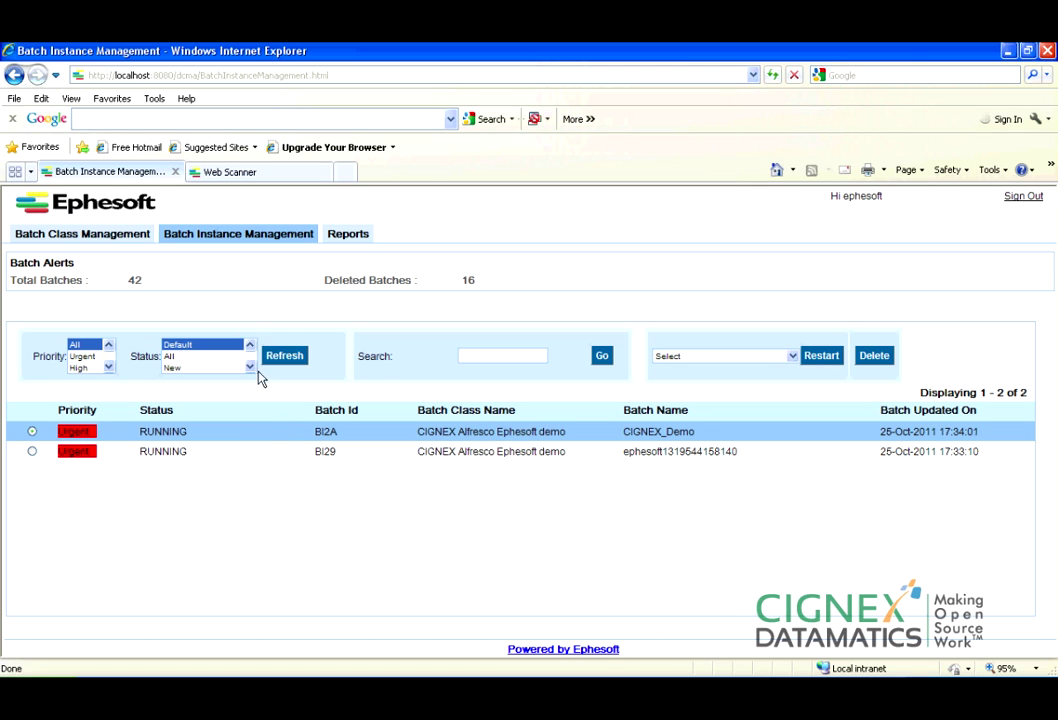
pyautogui.click(286, 358)
pyautogui.click(284, 355)
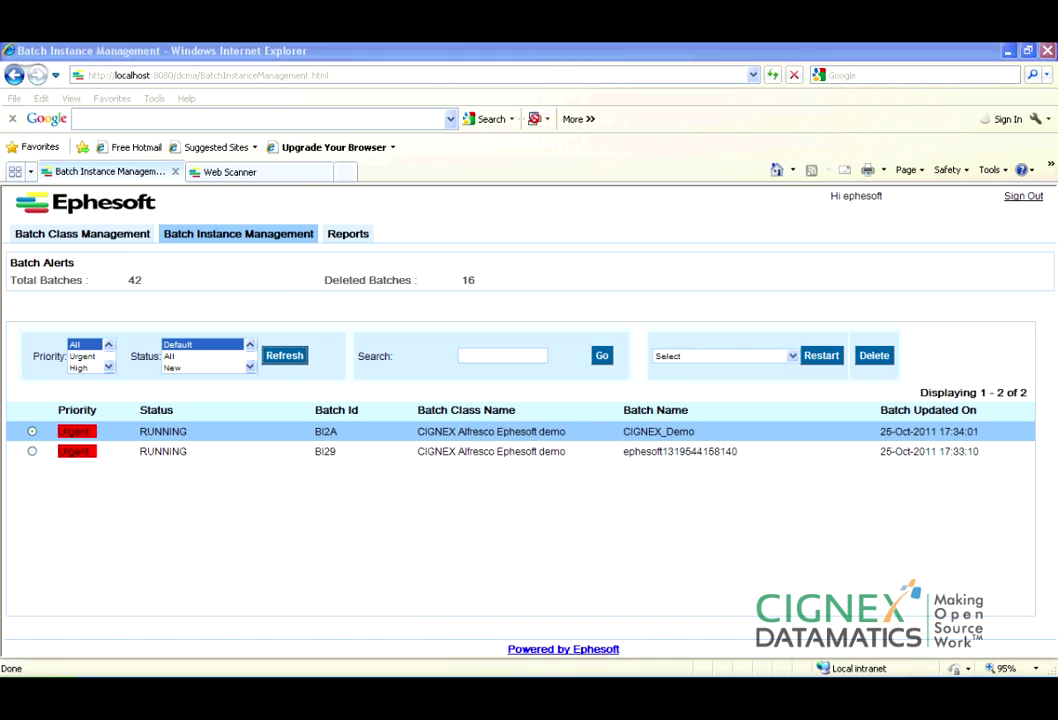
pyautogui.hotkey('alt', 'Tab')
# Log in to Alfresco Share as admin with the account password and maximize the browser window.
pyautogui.click(314, 375)
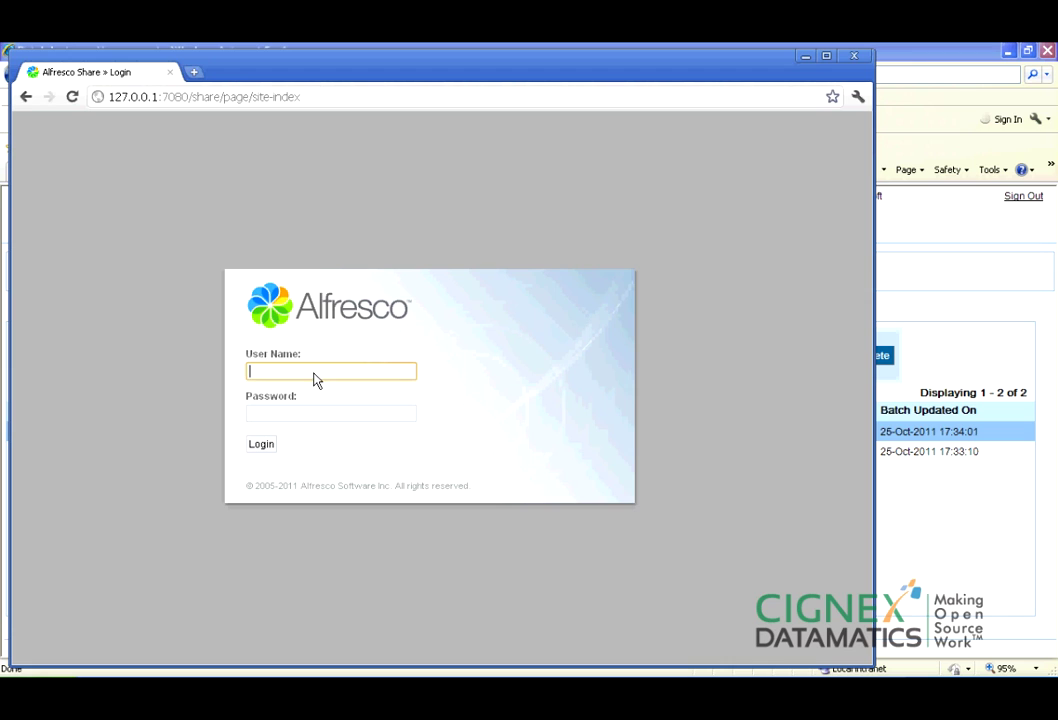
pyautogui.write('admin')
pyautogui.click(345, 414)
pyautogui.write('*********')
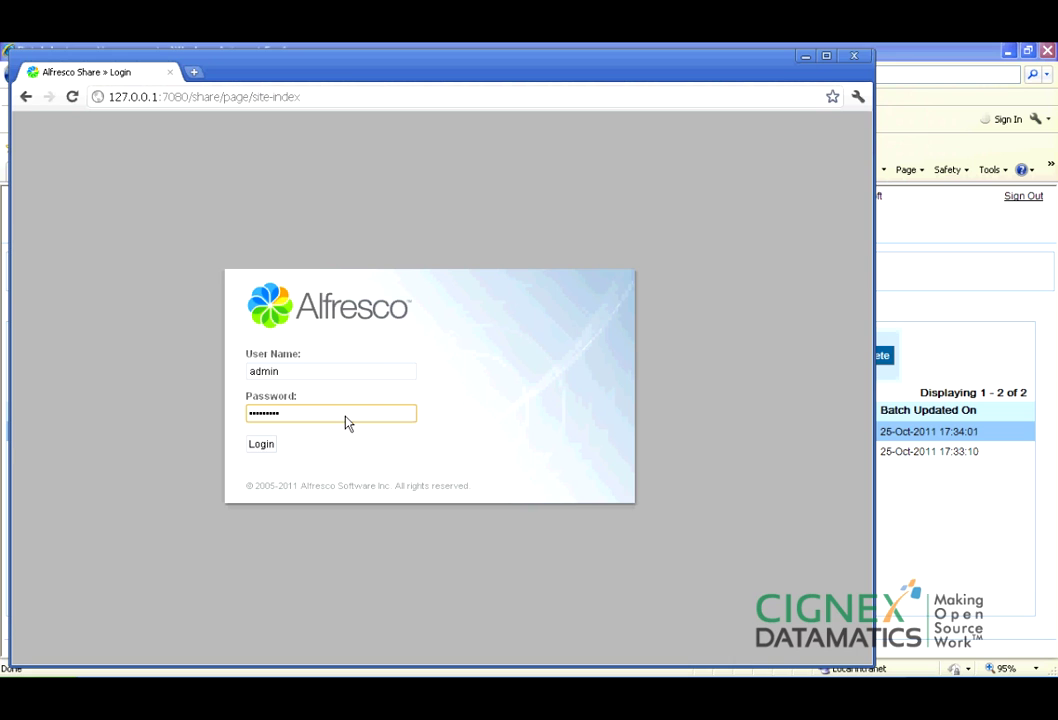
pyautogui.click(266, 447)
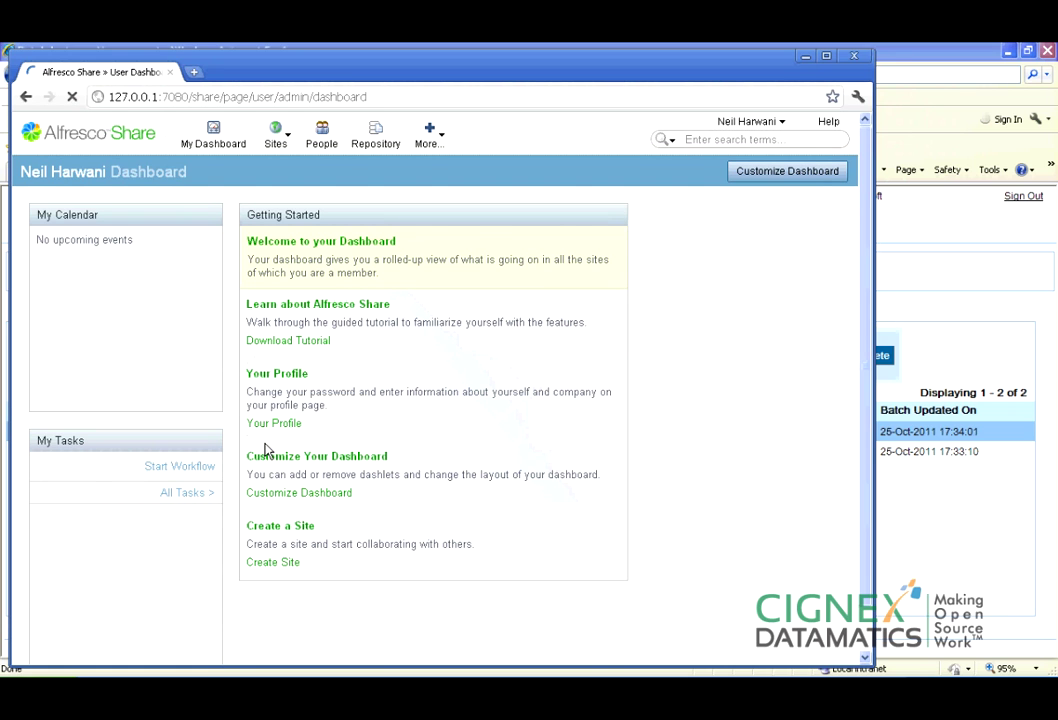
pyautogui.click(827, 57)
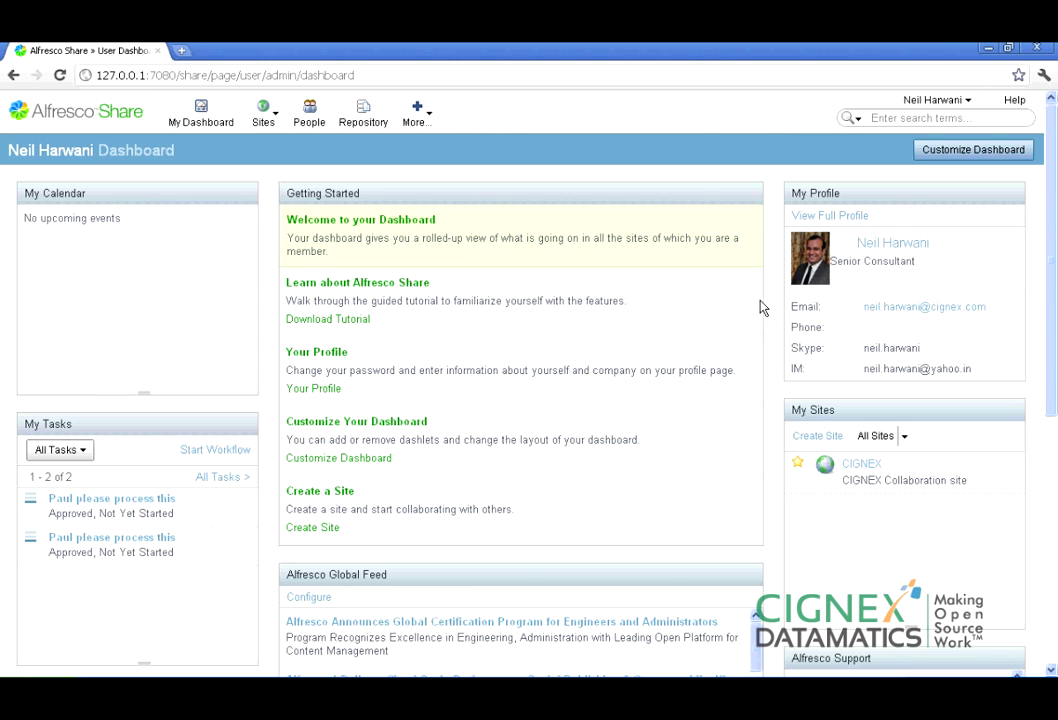
# Scroll the Share dashboard, then list the favourite sites from the Sites menu.
pyautogui.moveTo(1052, 331); pyautogui.dragTo(1052, 341)
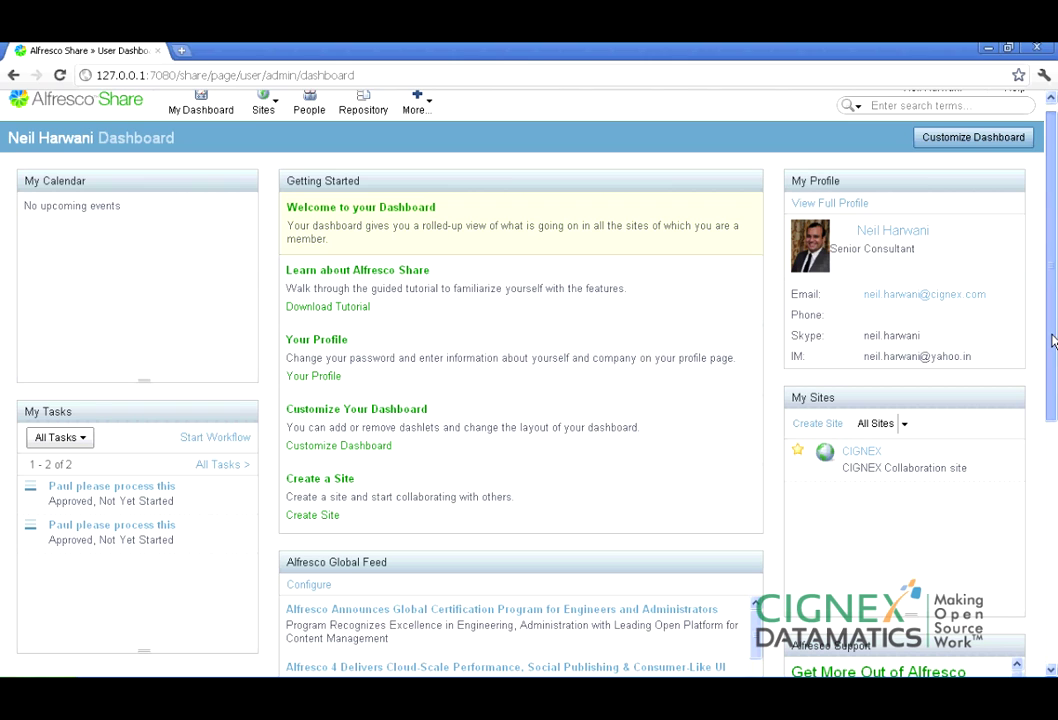
pyautogui.moveTo(1052, 341); pyautogui.dragTo(1052, 303)
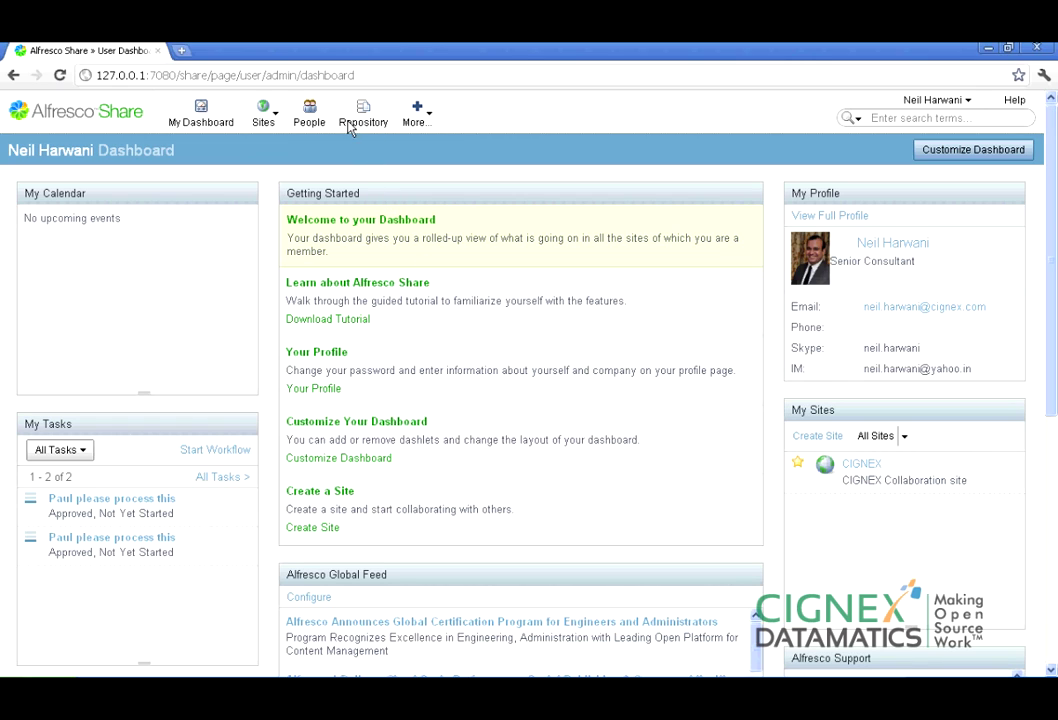
pyautogui.click(263, 120)
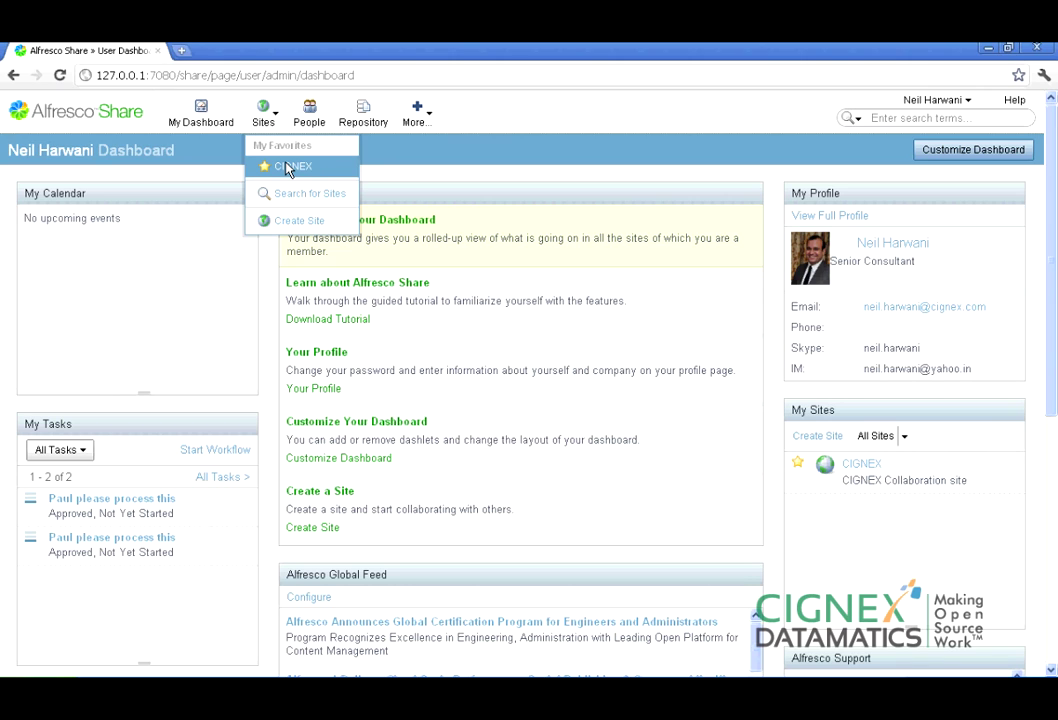
# Enter the CIGNEX site and view its Document Library, Blog and Wiki pages.
pyautogui.click(288, 168)
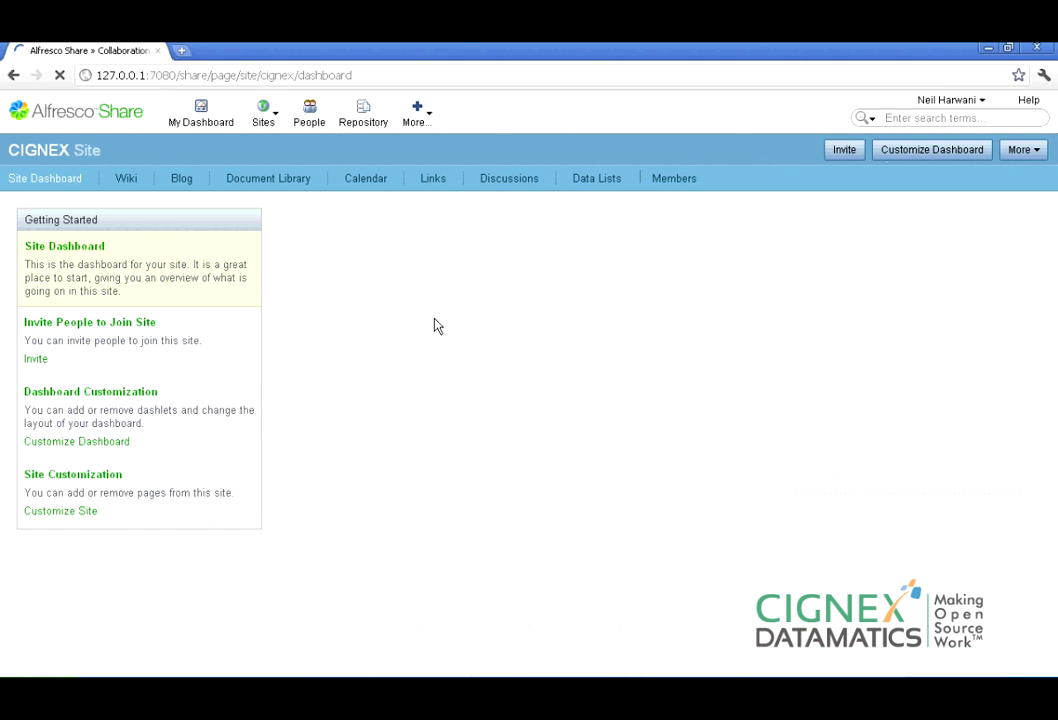
pyautogui.moveTo(1052, 360); pyautogui.dragTo(1052, 322)
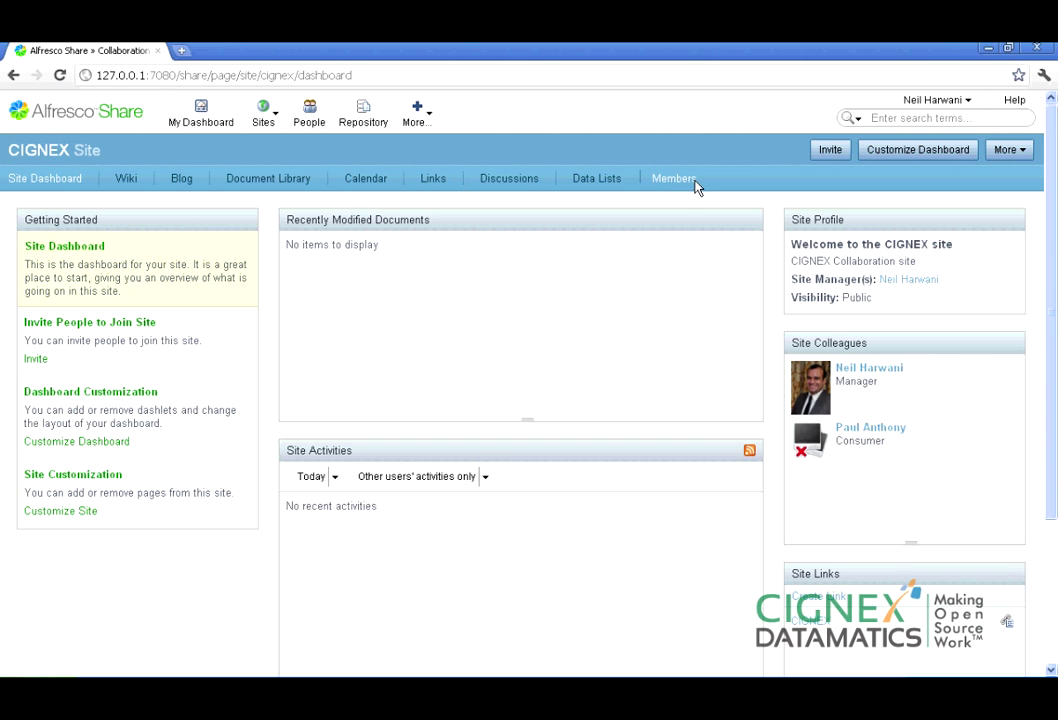
pyautogui.click(270, 180)
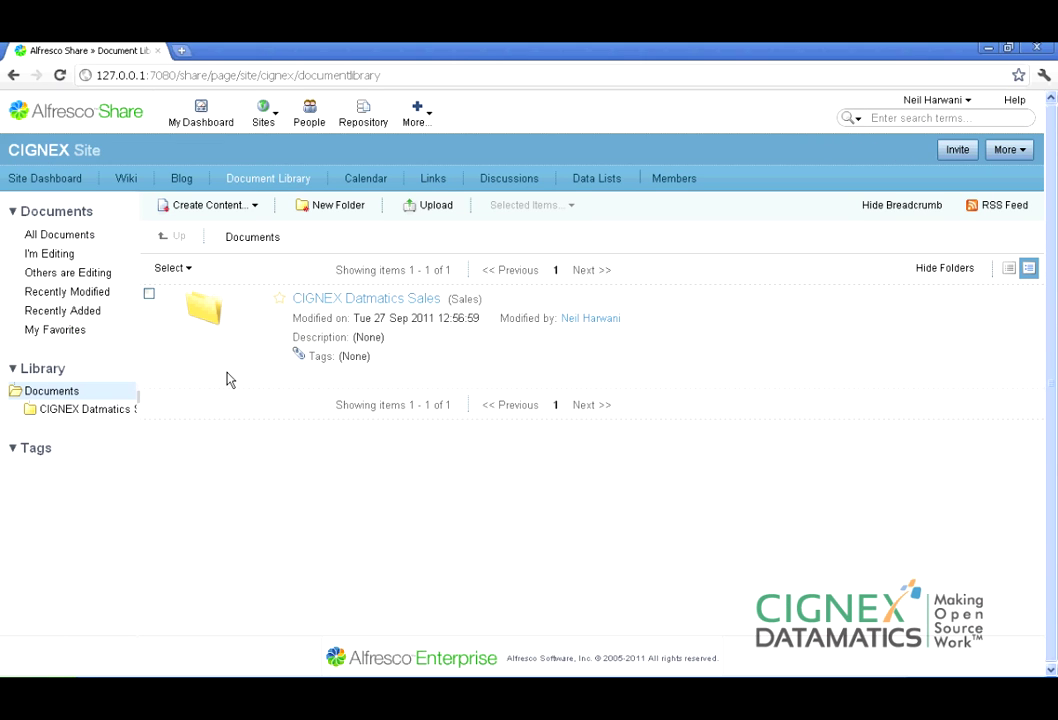
pyautogui.click(177, 186)
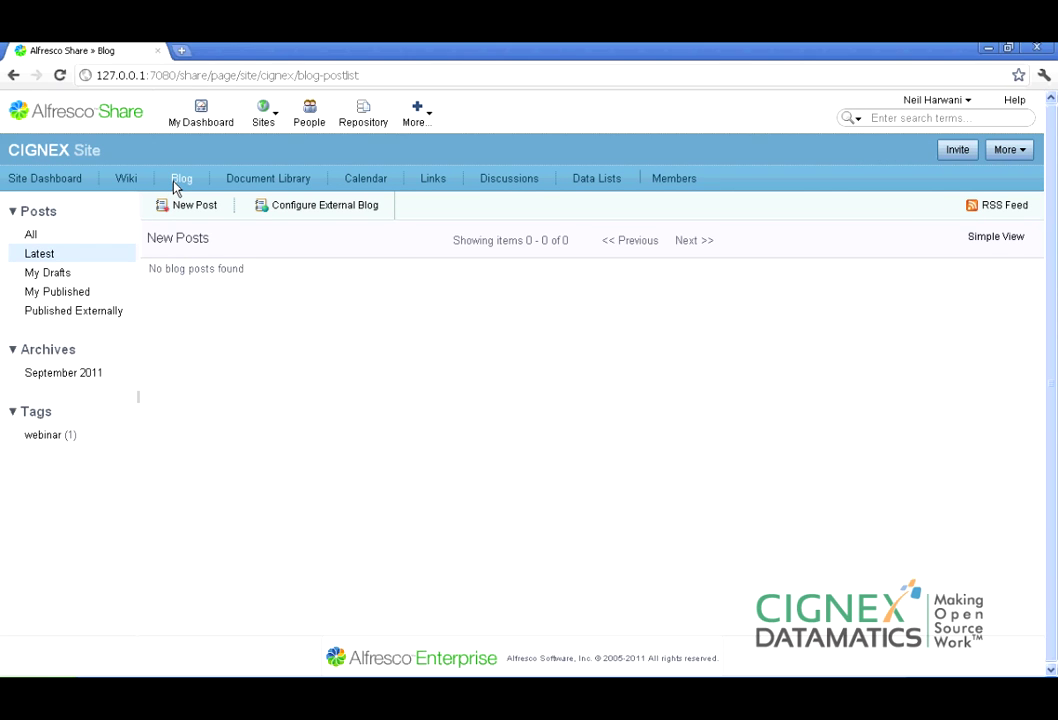
pyautogui.click(128, 182)
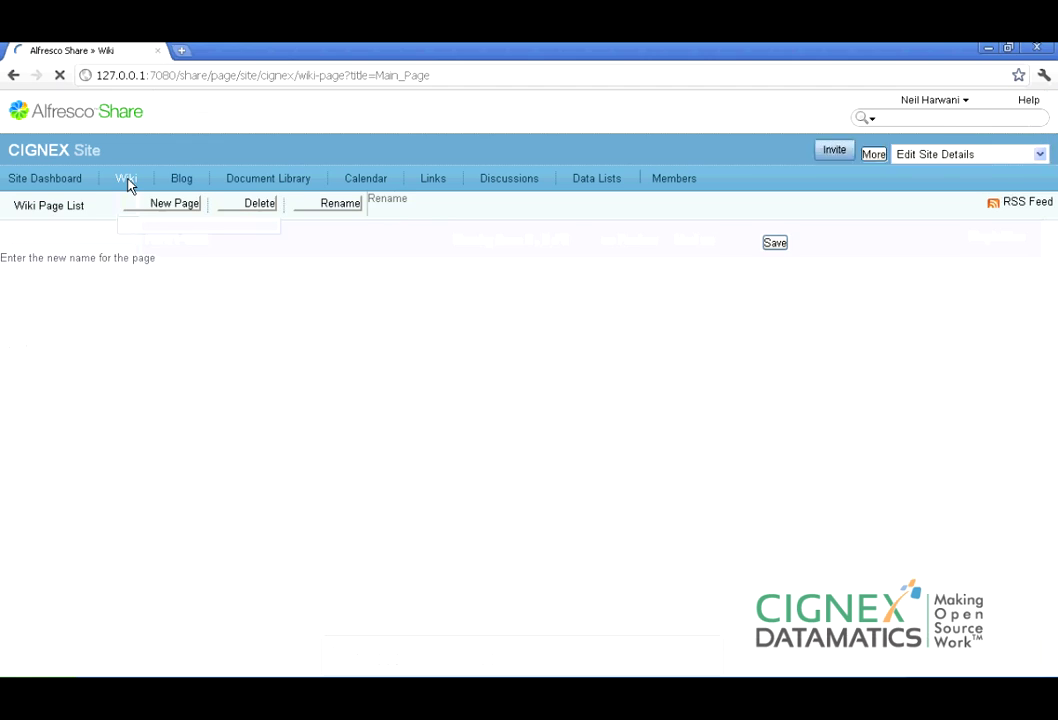
# View CIGNEX's Calendar, Links and Discussions pages, then bring the Ephesoft server console forward.
pyautogui.click(366, 186)
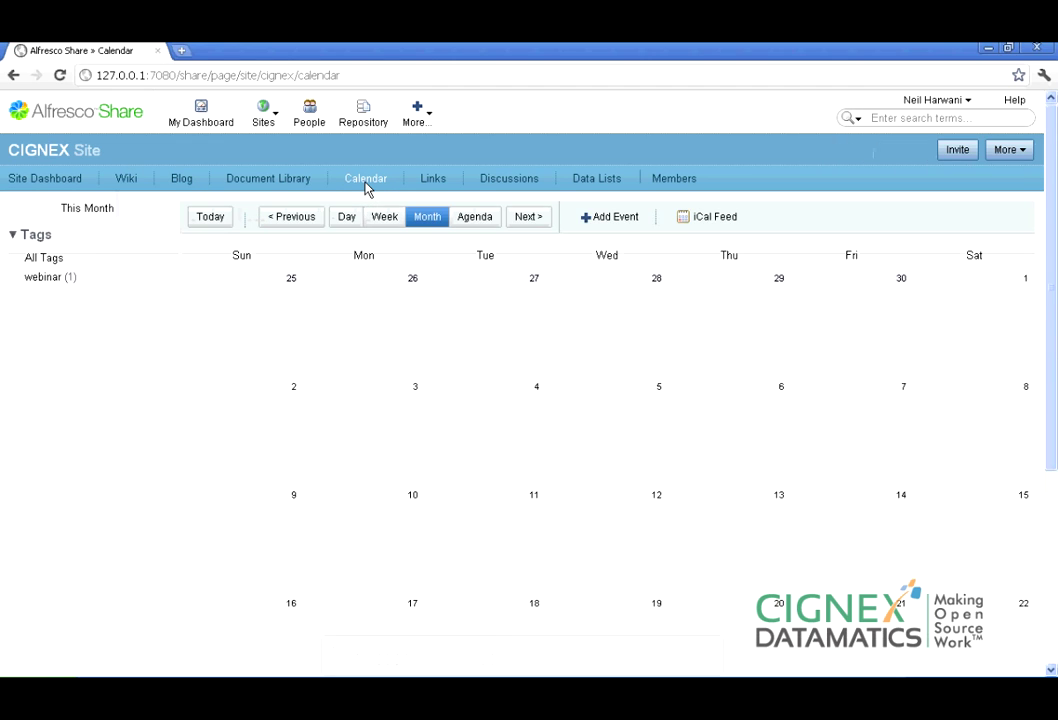
pyautogui.click(433, 188)
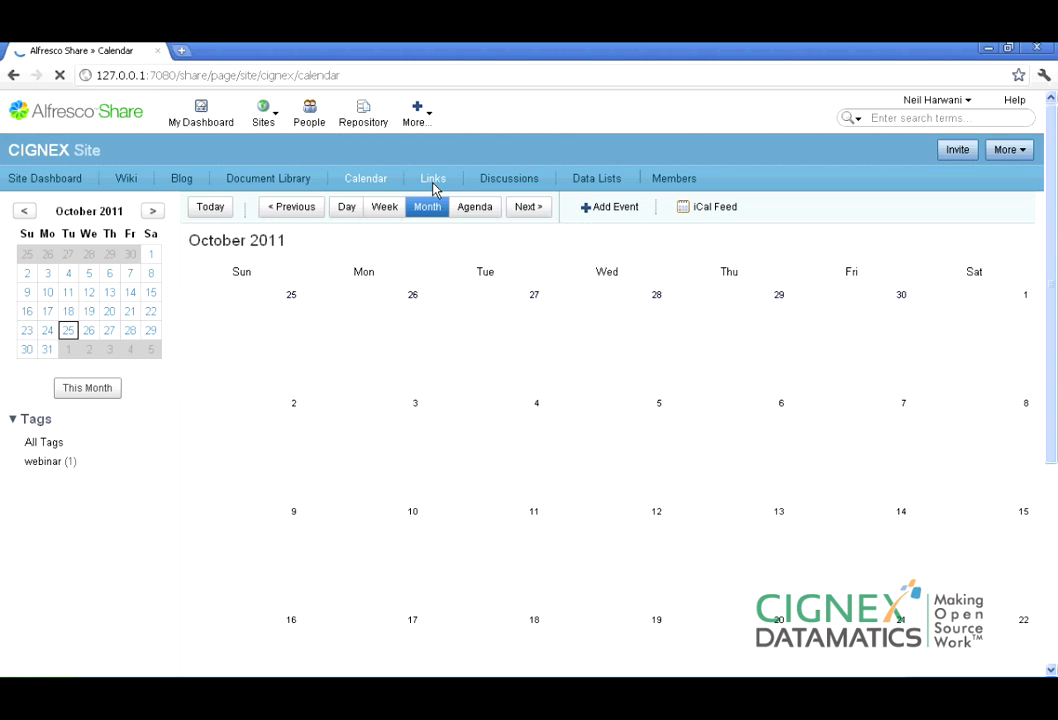
pyautogui.click(511, 183)
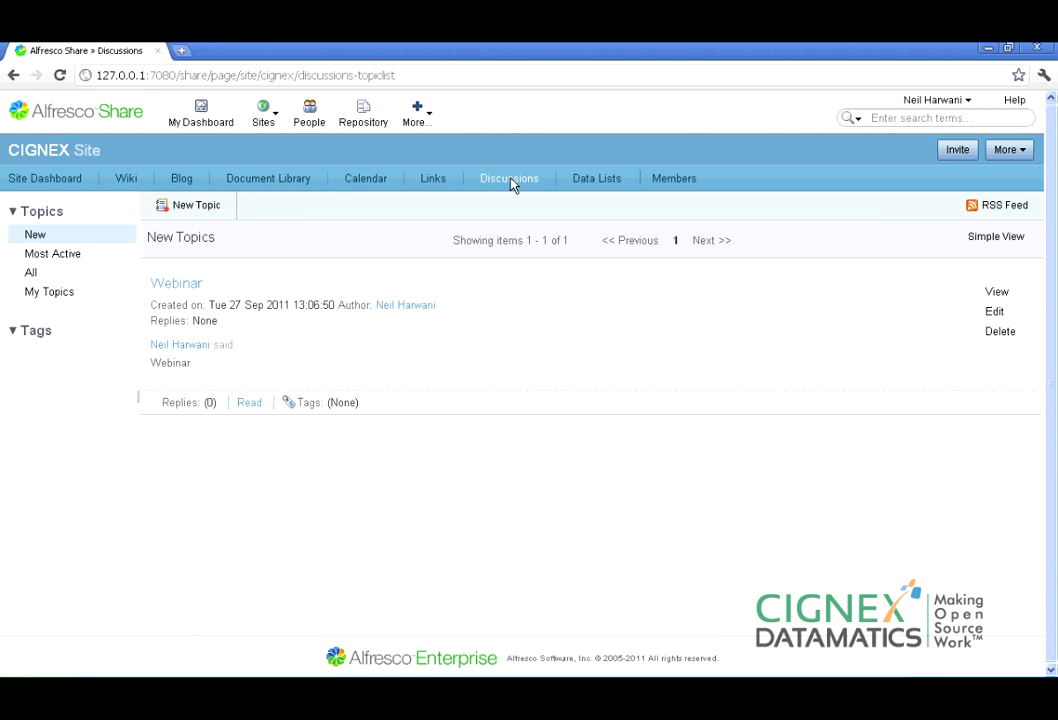
pyautogui.click(642, 686)
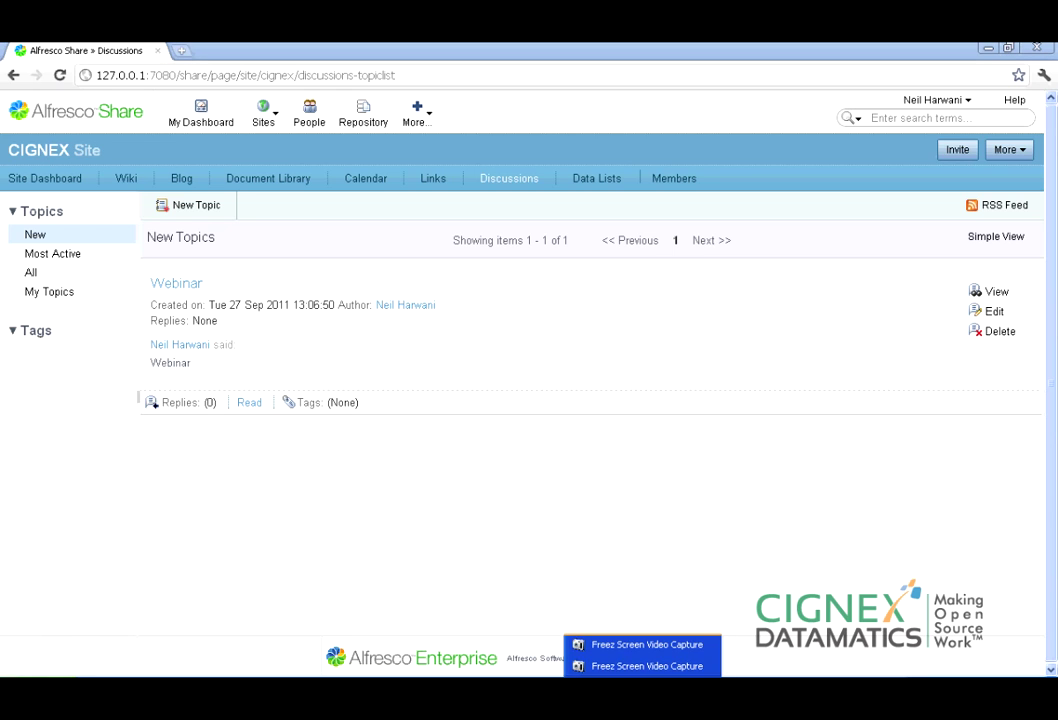
pyautogui.click(465, 687)
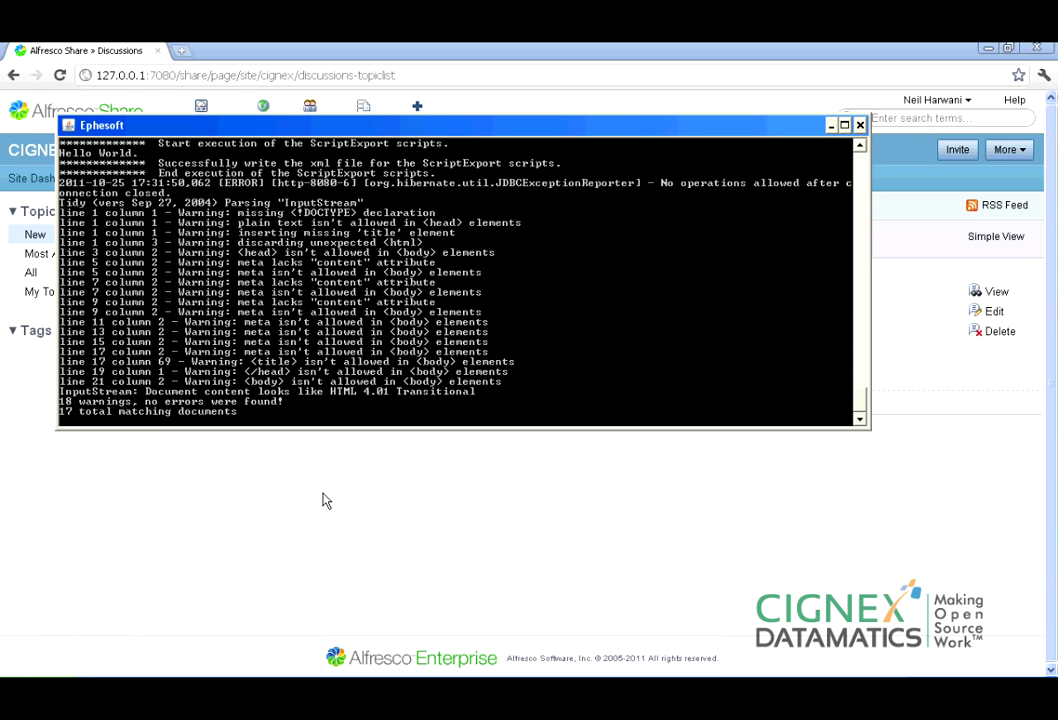
# Refresh Batch Instance Management until BI29 reads READY_FOR_VALIDATION, then go to Web Scanner.
pyautogui.click(310, 687)
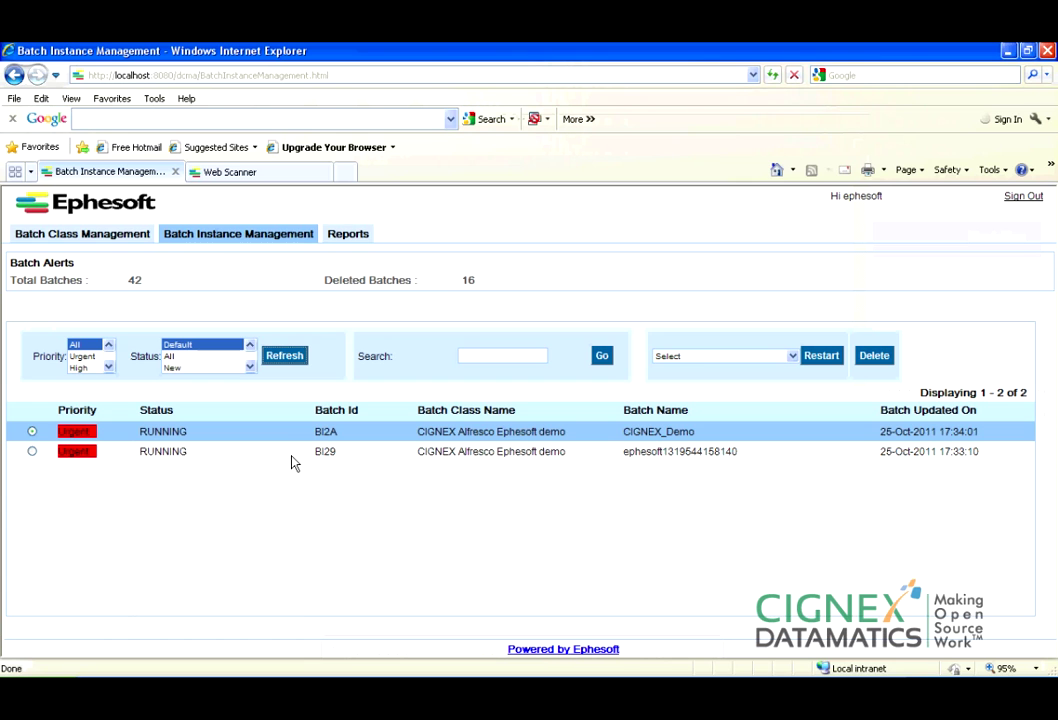
pyautogui.click(285, 356)
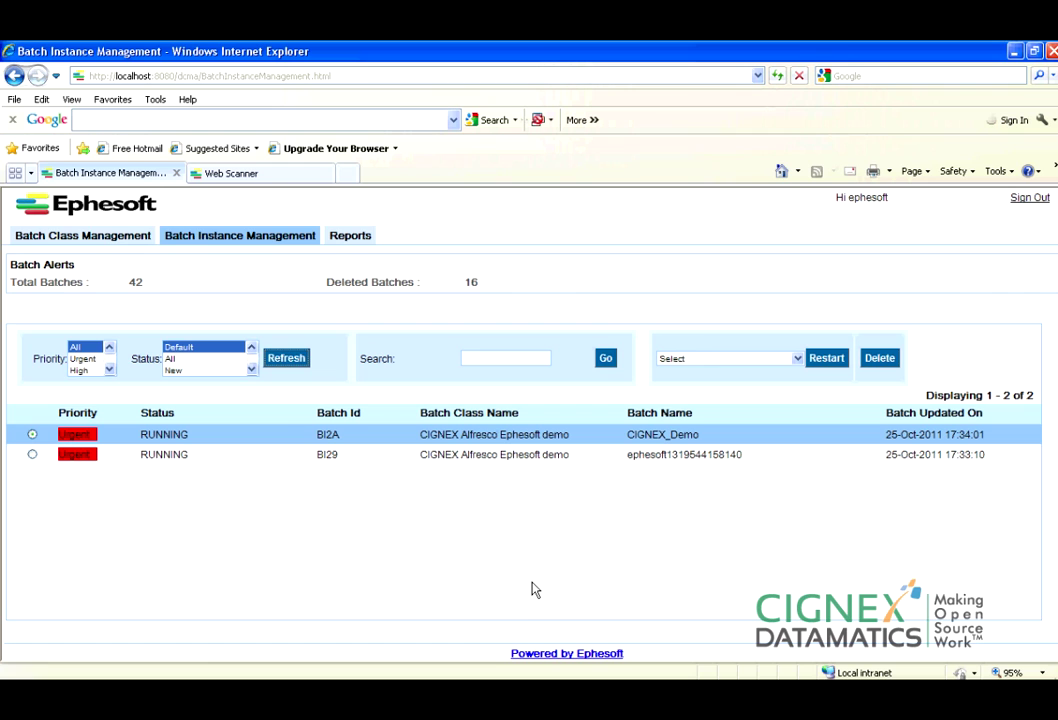
pyautogui.click(287, 360)
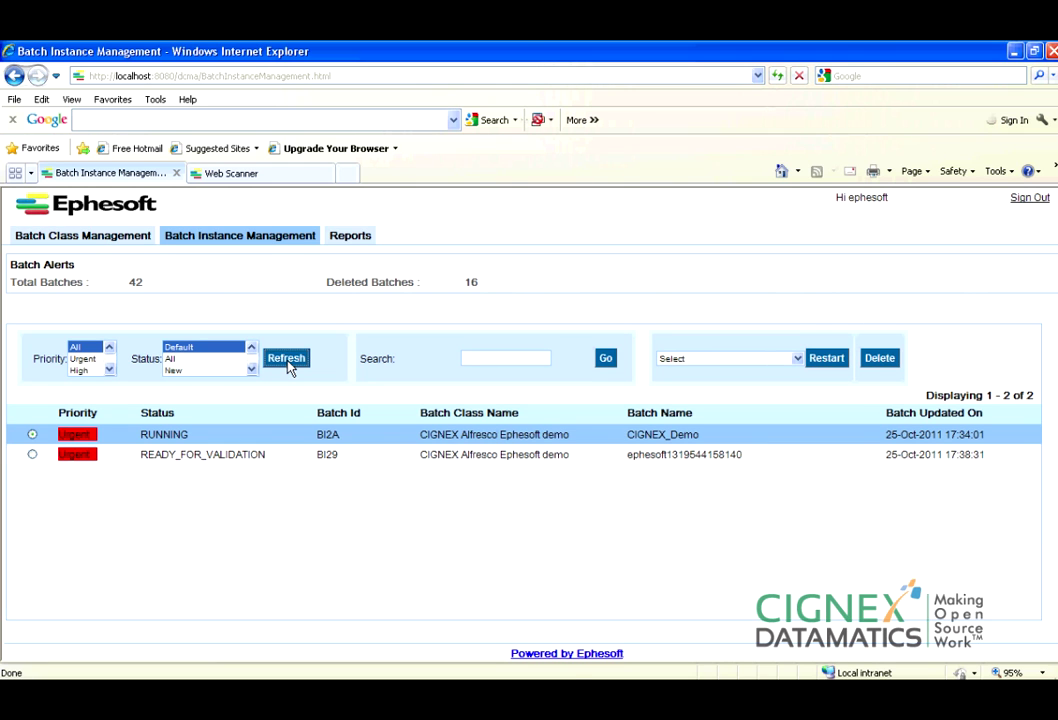
pyautogui.click(291, 177)
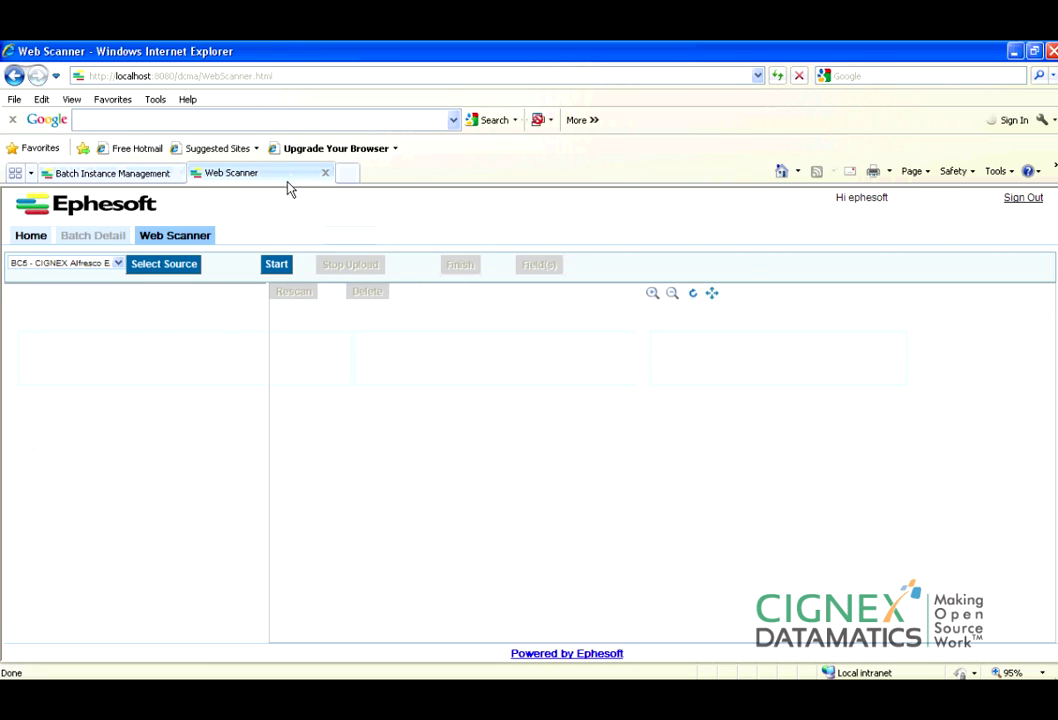
# Leave the Web Scanner and return to the Batch List, refreshing batch statuses on the way.
pyautogui.click(29, 238)
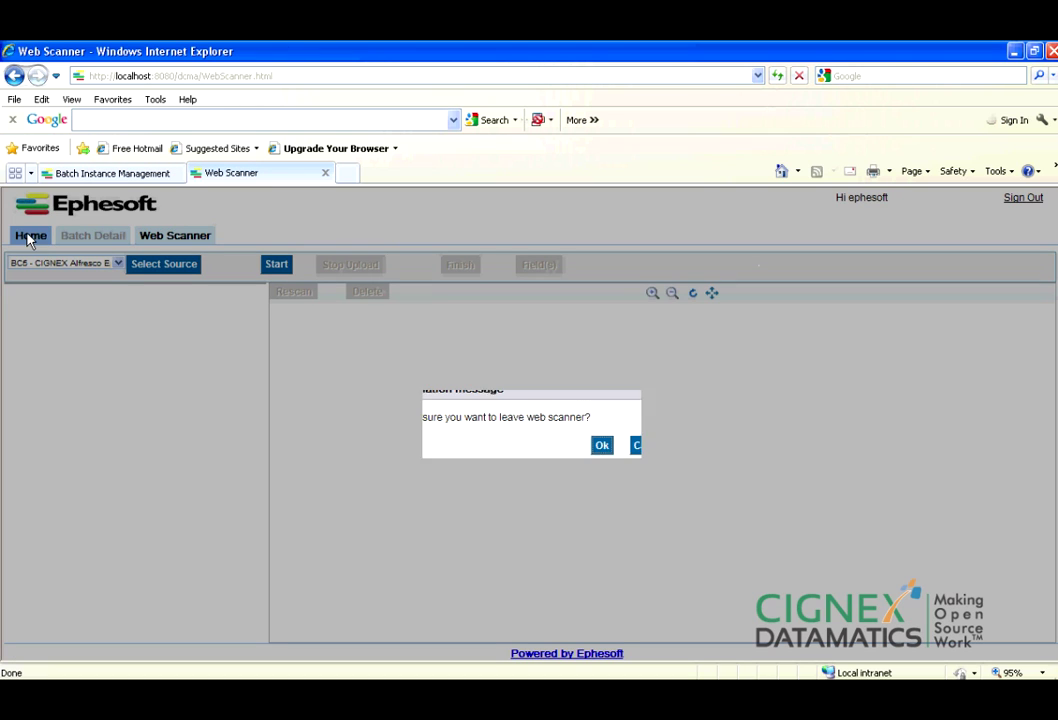
pyautogui.click(603, 446)
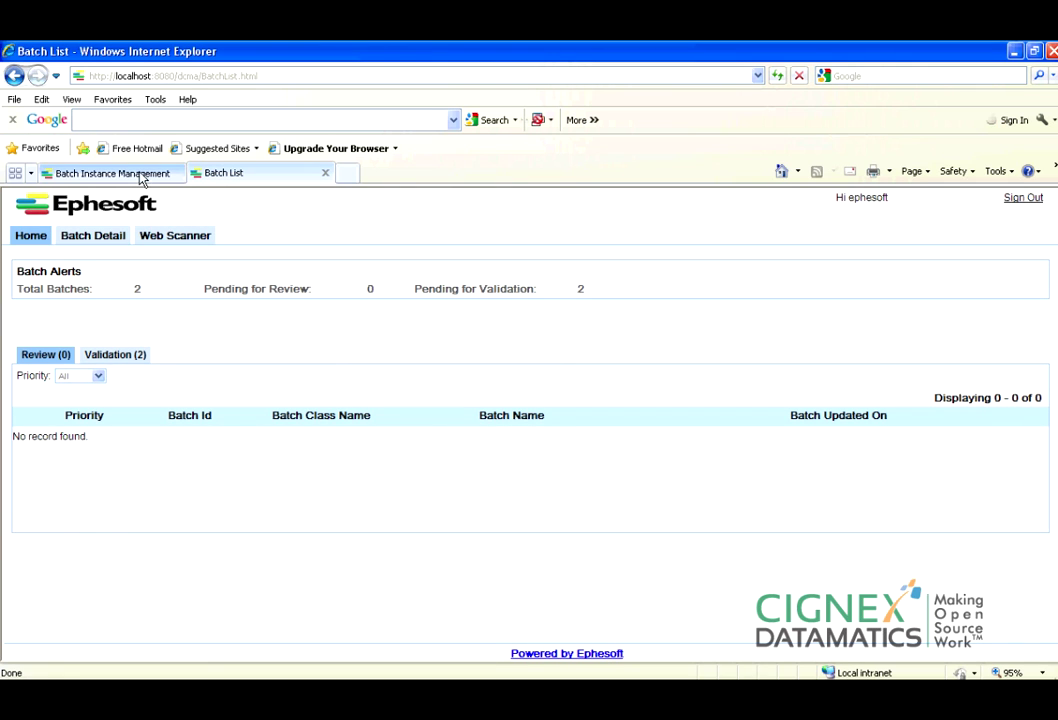
pyautogui.click(130, 360)
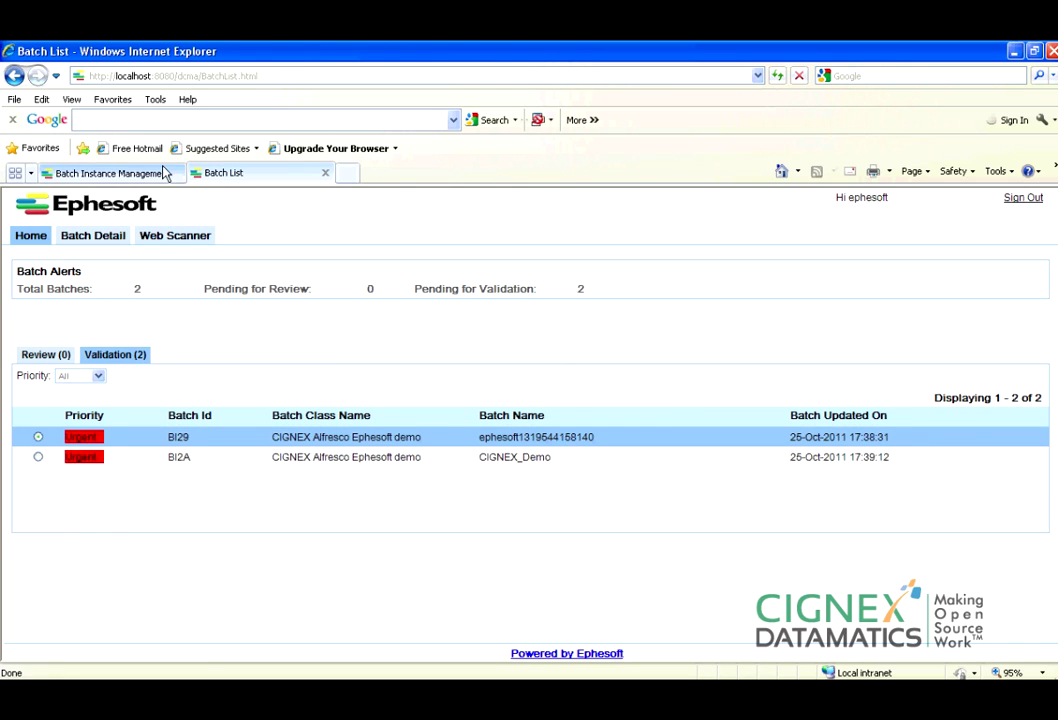
pyautogui.click(165, 173)
pyautogui.click(289, 366)
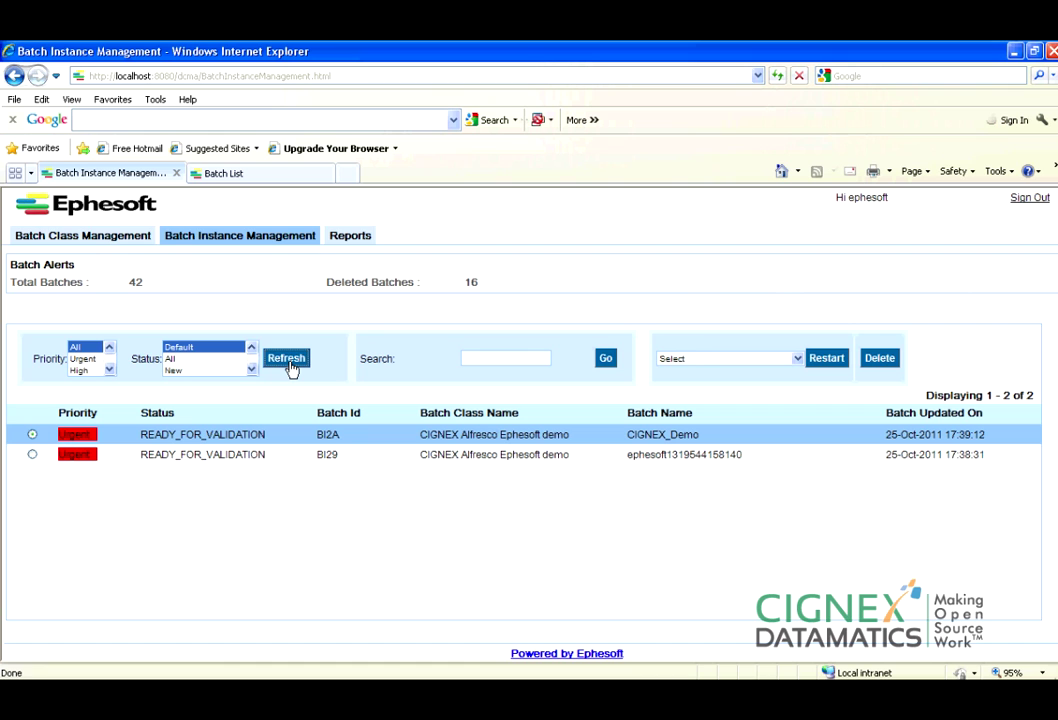
pyautogui.click(255, 176)
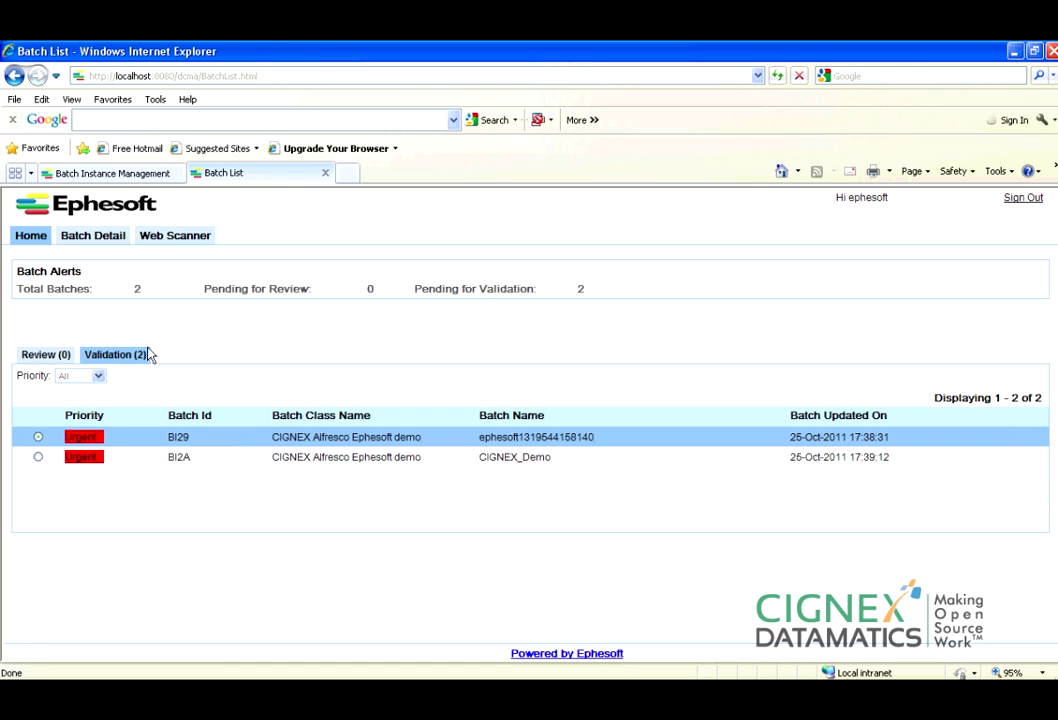
# Open batch BI29 for validation, keep Document Type Demo, and check BillTo Datamatics.
pyautogui.doubleClick(398, 444)
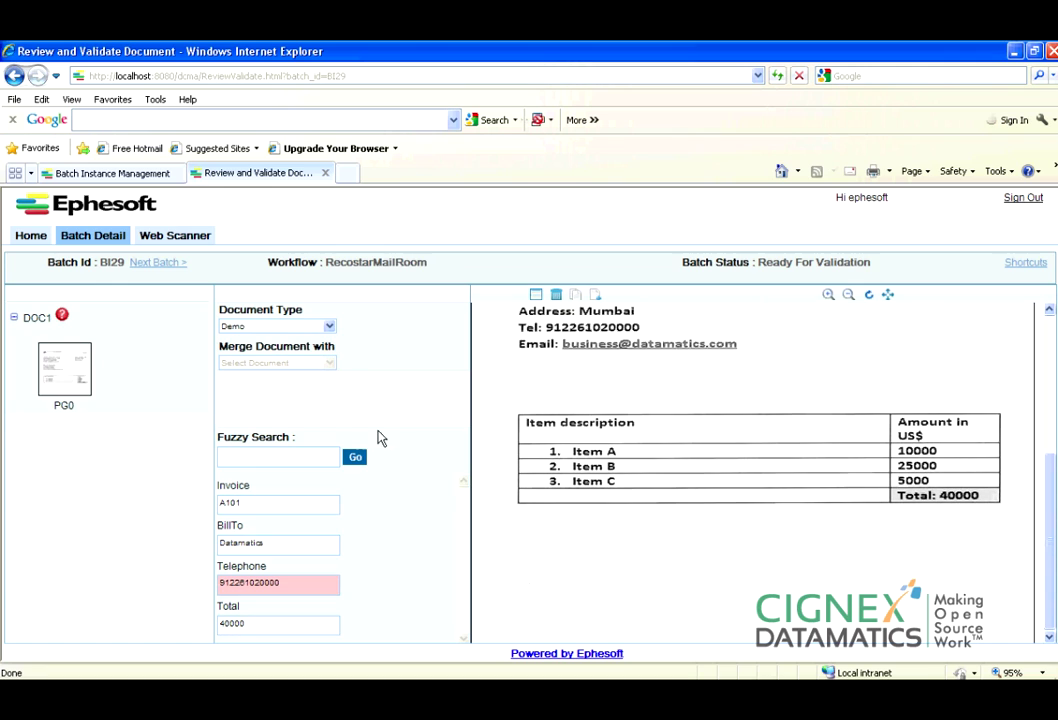
pyautogui.click(328, 328)
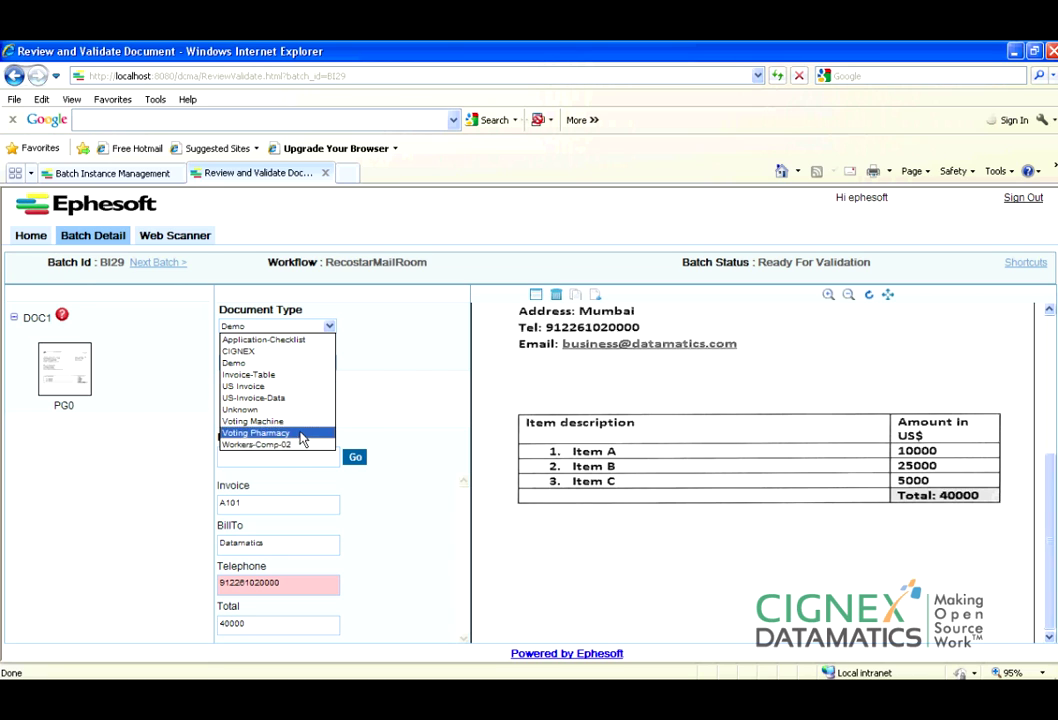
pyautogui.click(300, 369)
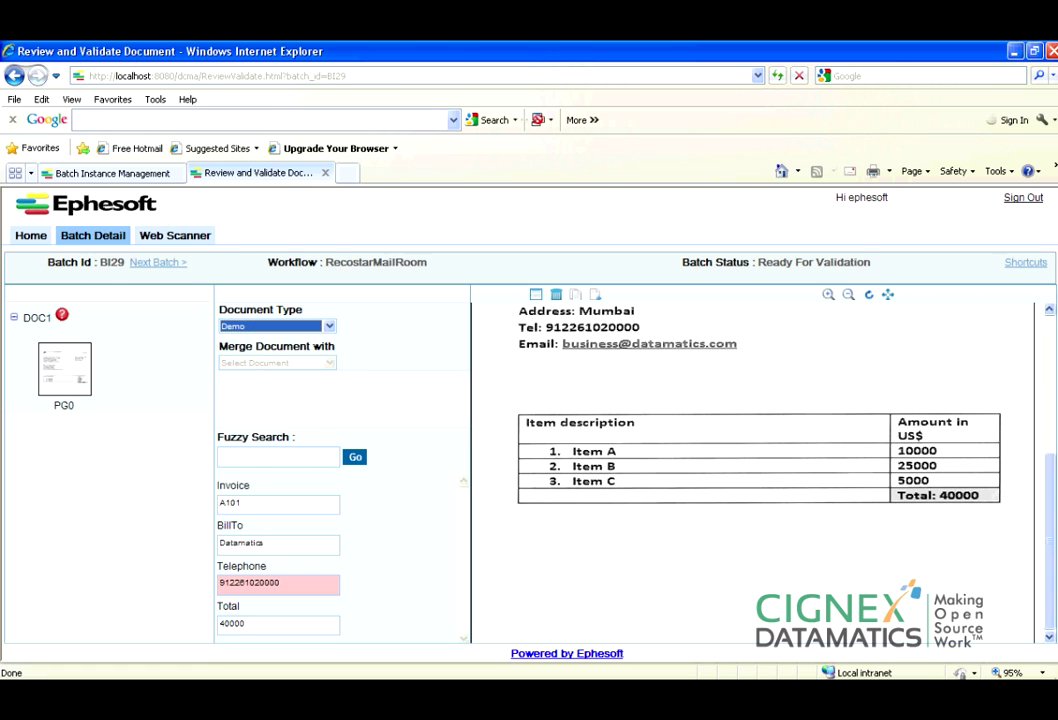
pyautogui.moveTo(1052, 497); pyautogui.dragTo(1048, 534)
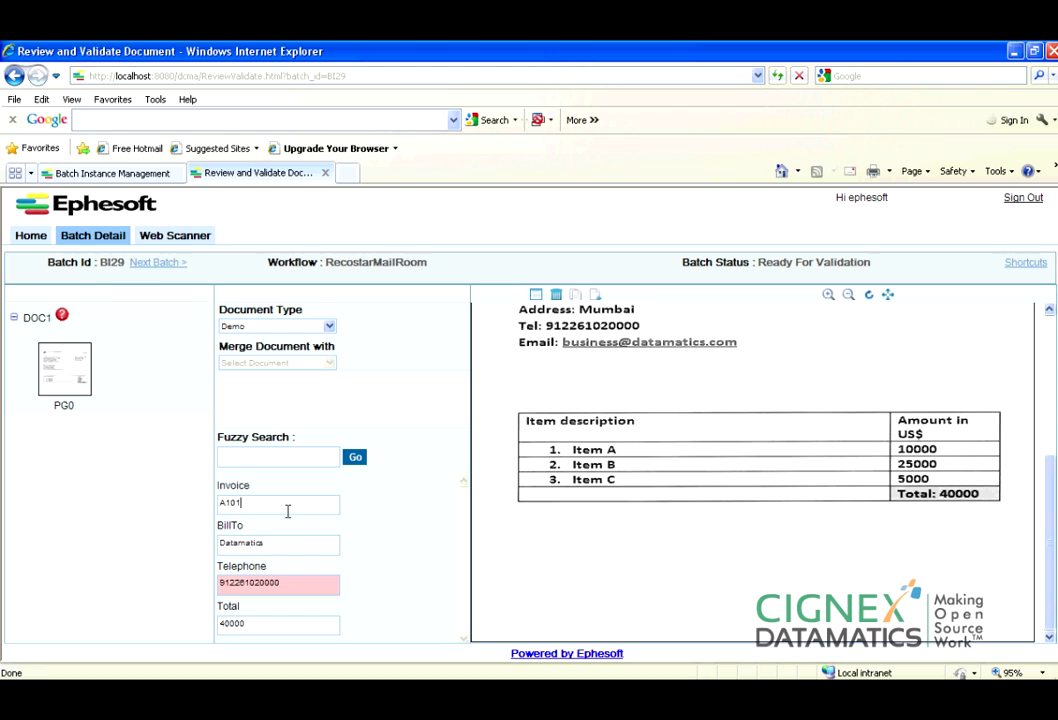
pyautogui.moveTo(1056, 522); pyautogui.dragTo(1050, 372)
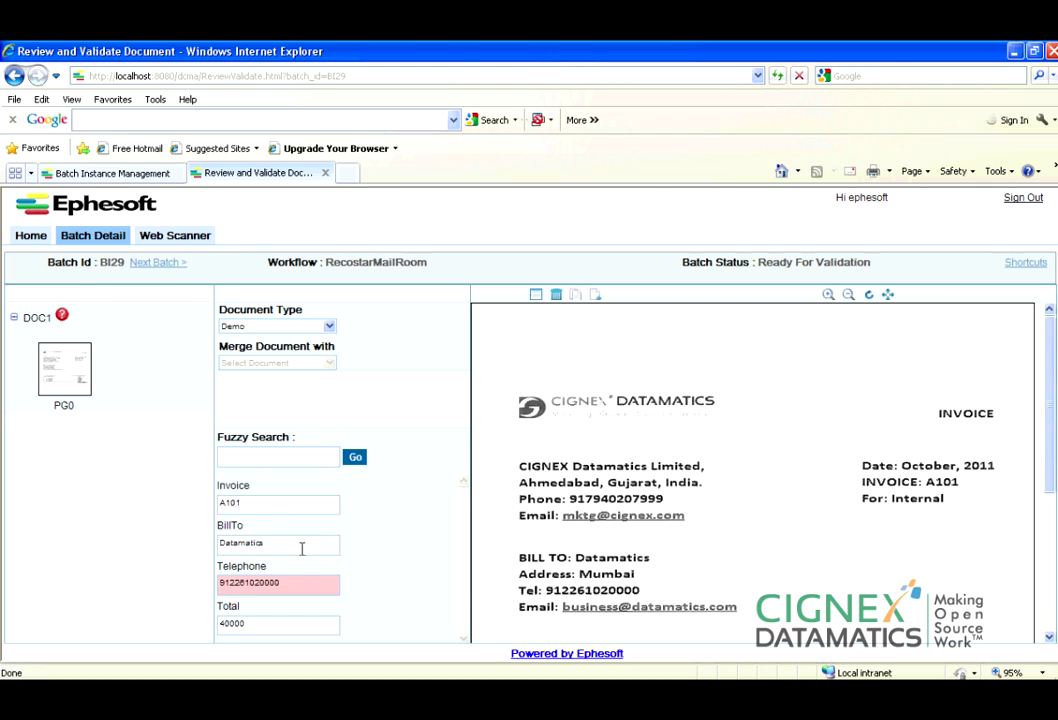
pyautogui.click(302, 548)
pyautogui.moveTo(1053, 500); pyautogui.dragTo(1040, 370)
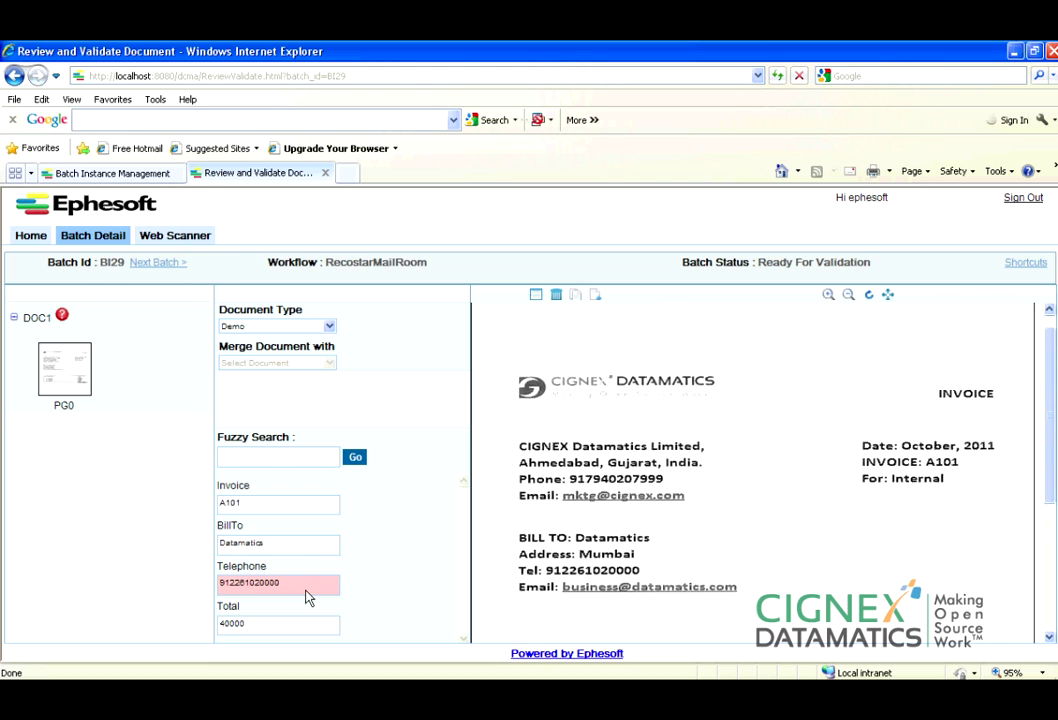
pyautogui.click(309, 590)
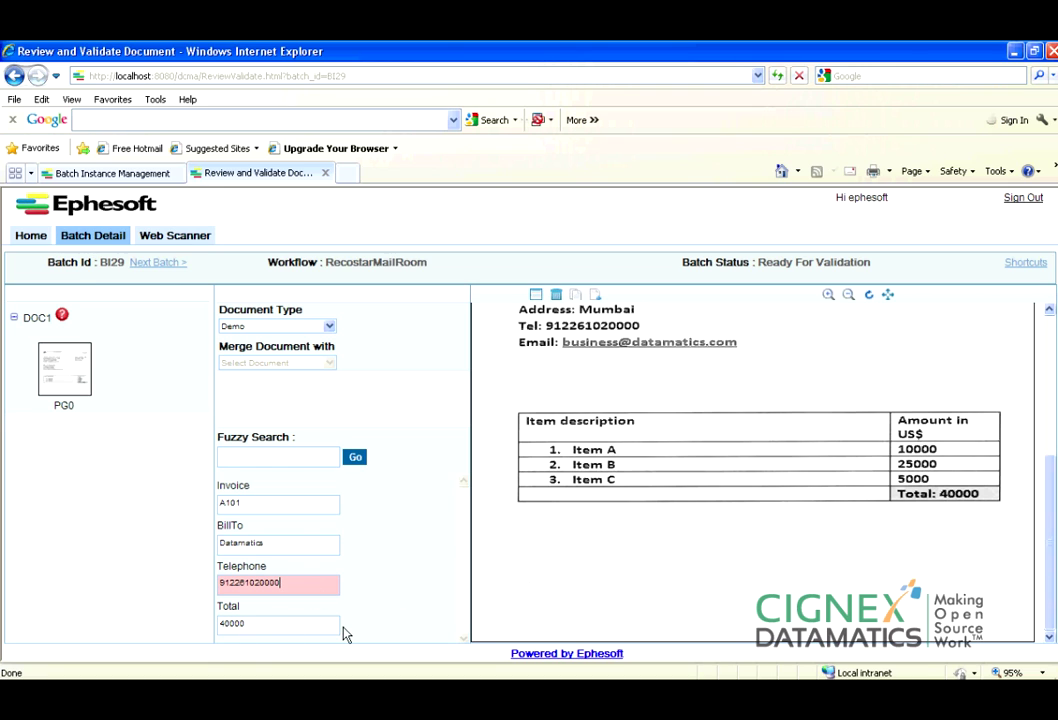
pyautogui.write('00')
pyautogui.click(333, 606)
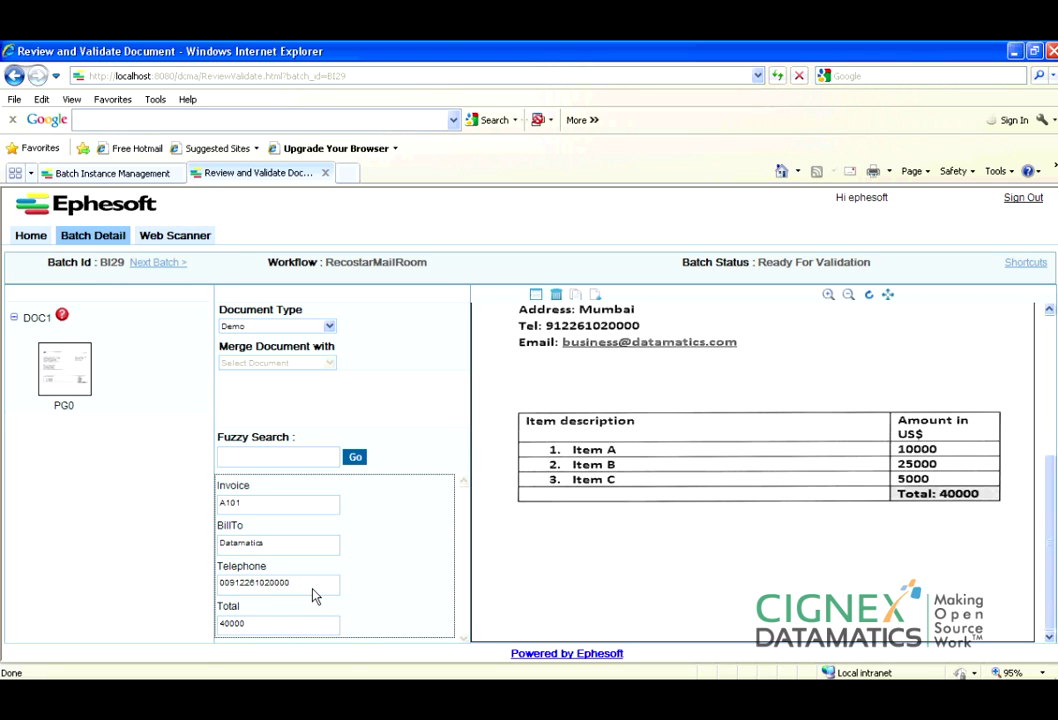
pyautogui.click(314, 505)
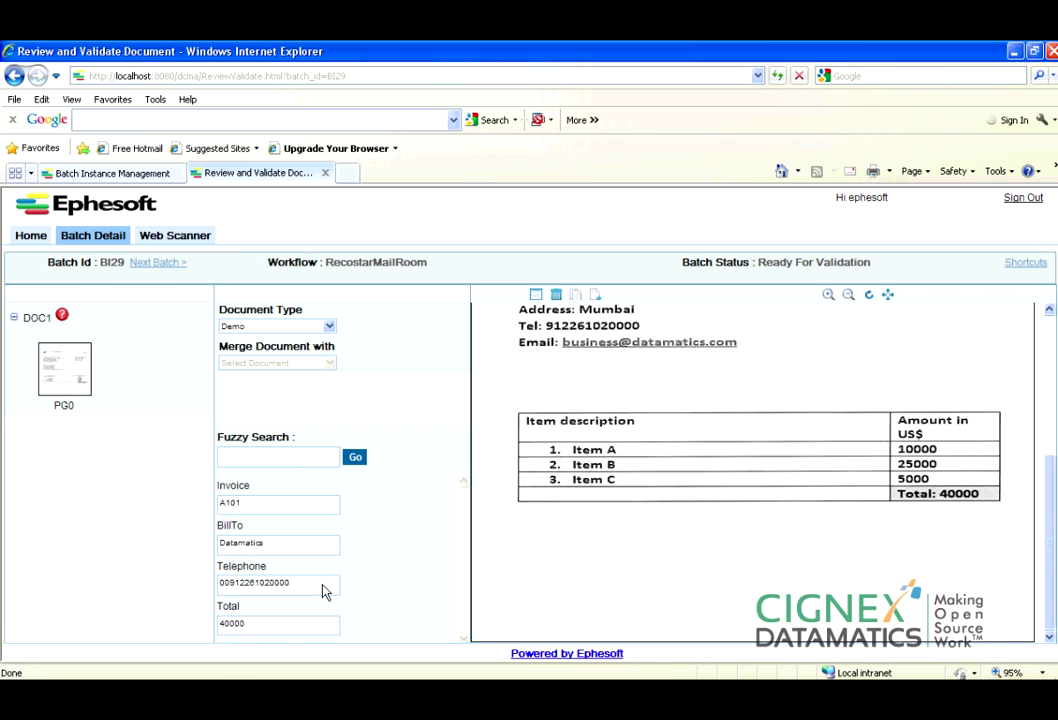
pyautogui.click(1025, 264)
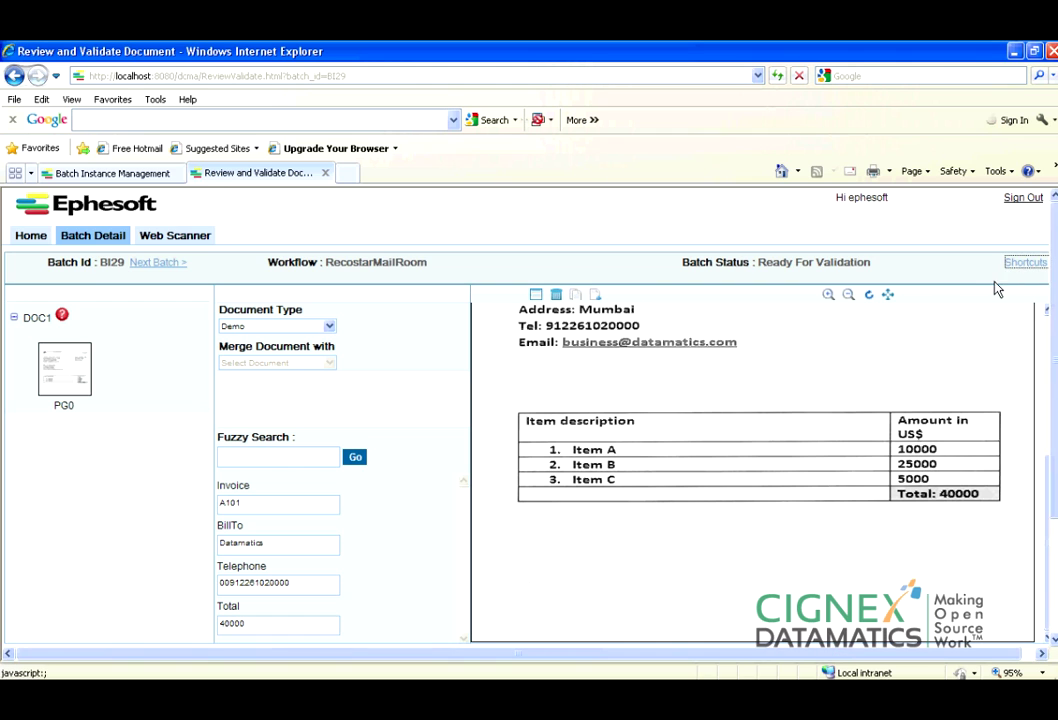
# Review the keyboard shortcuts, then validate BI29 with Ctrl+S and acknowledge Validation Done.
pyautogui.moveTo(669, 357); pyautogui.dragTo(673, 288)
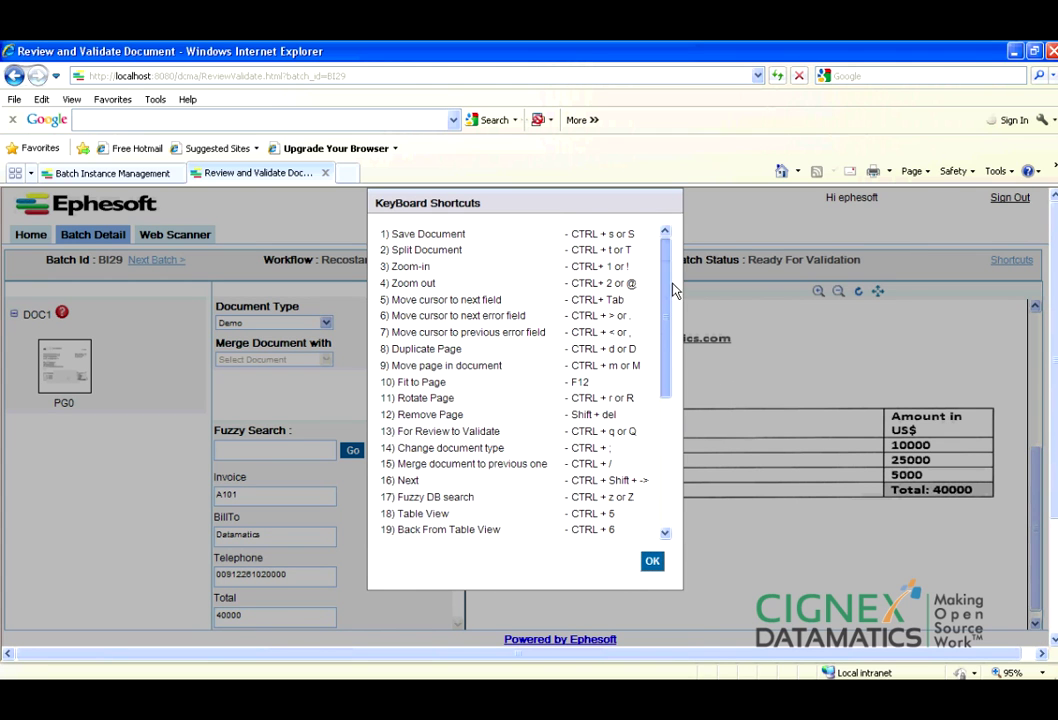
pyautogui.click(652, 563)
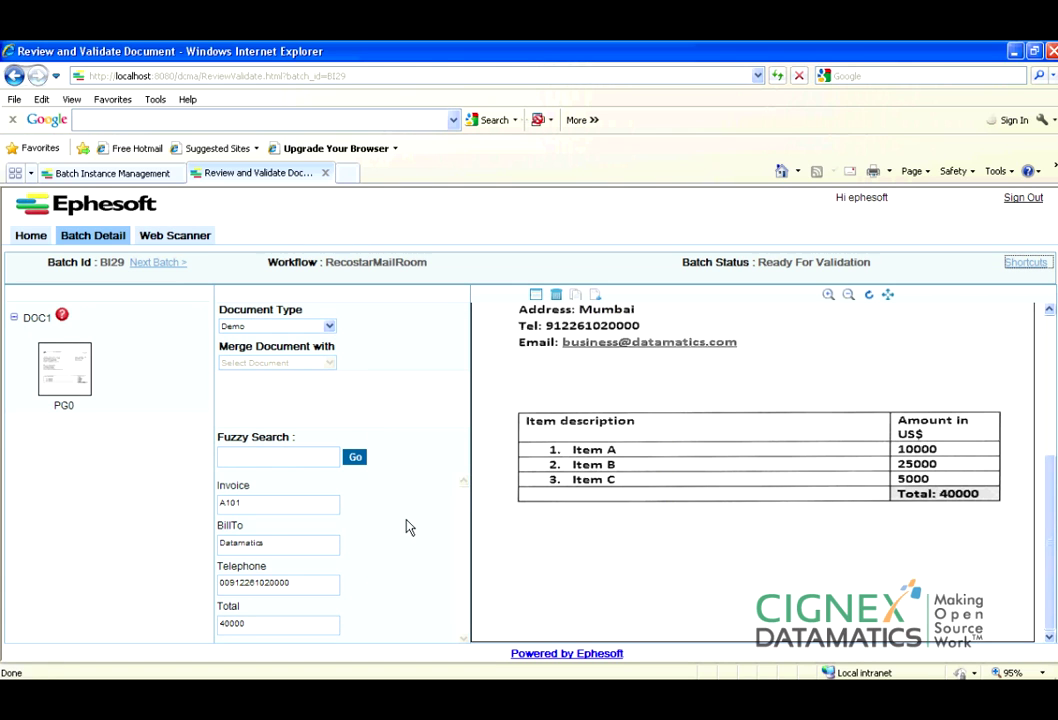
pyautogui.hotkey('ctrl', 's')
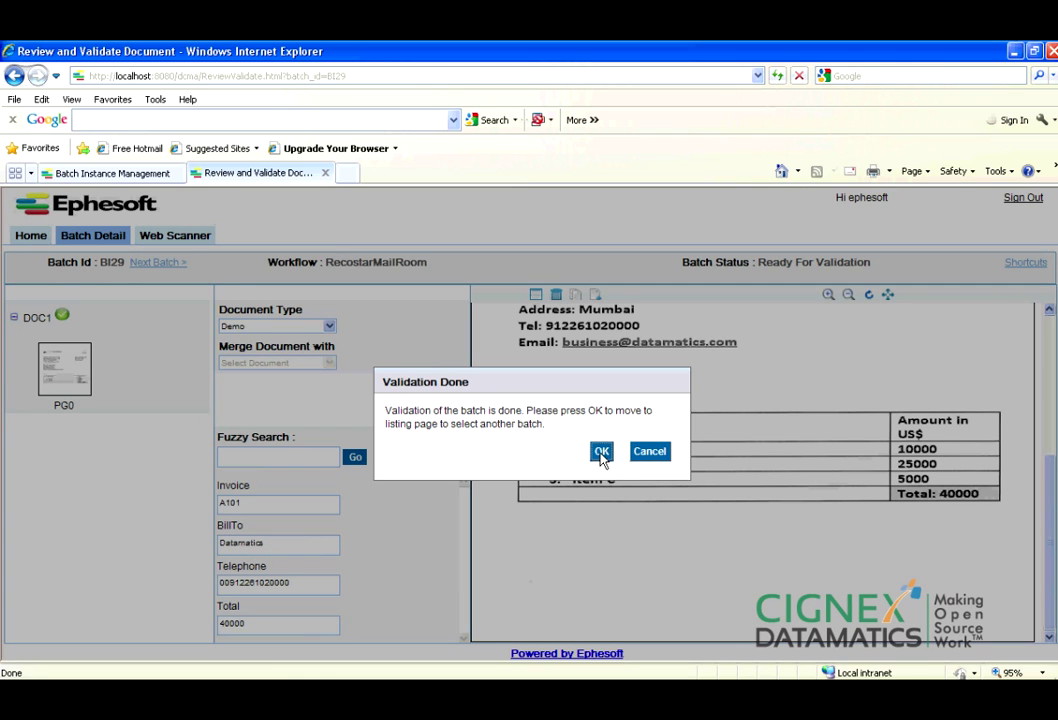
pyautogui.click(601, 452)
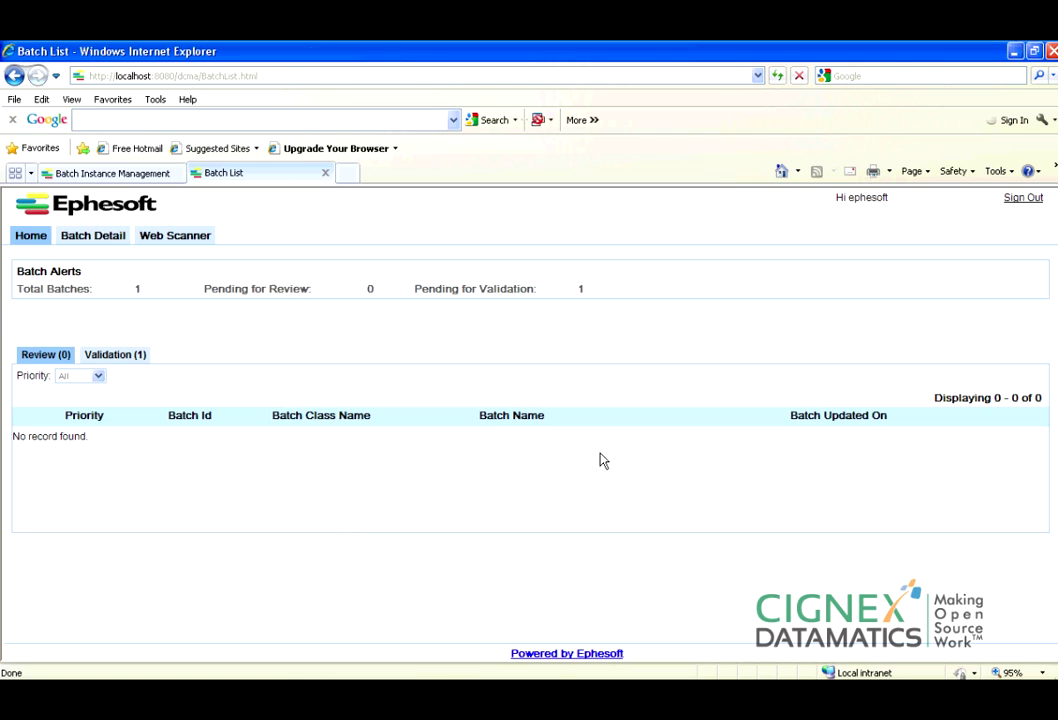
# Open batch BI2A from the Validation list and merge DOC2 into DOC1.
pyautogui.click(115, 356)
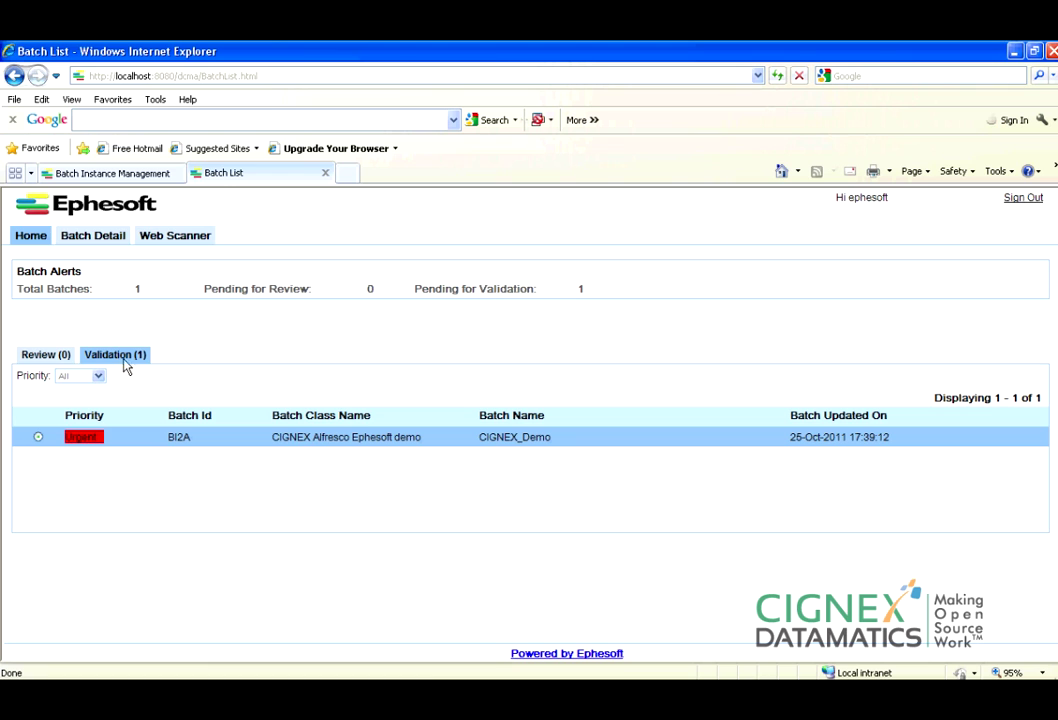
pyautogui.doubleClick(333, 442)
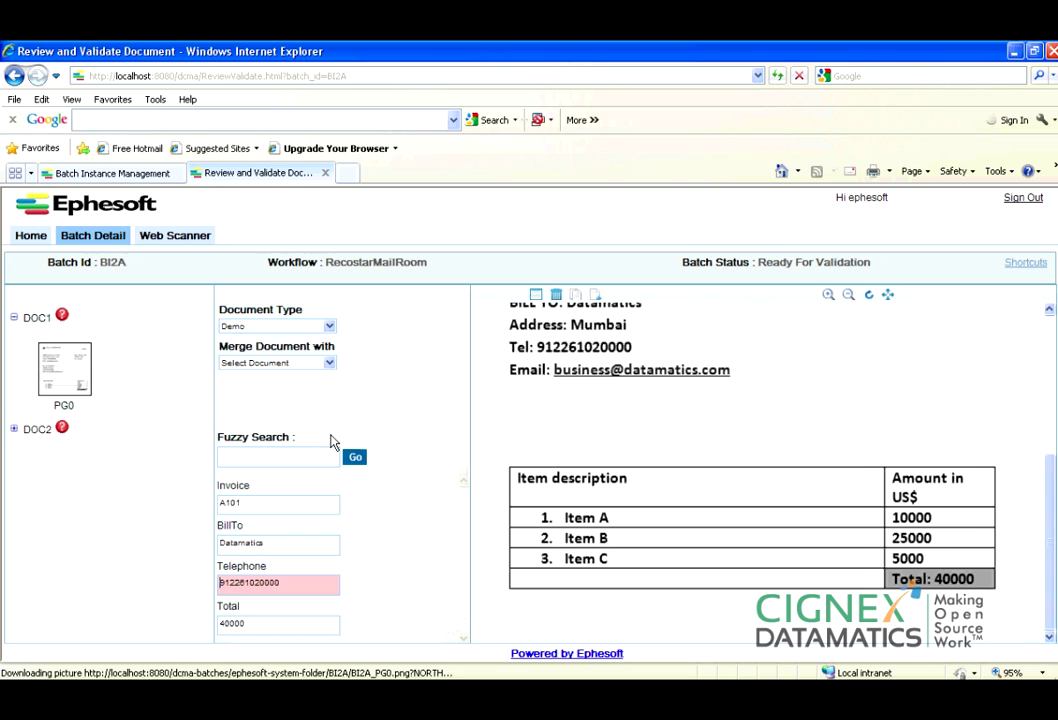
pyautogui.click(14, 429)
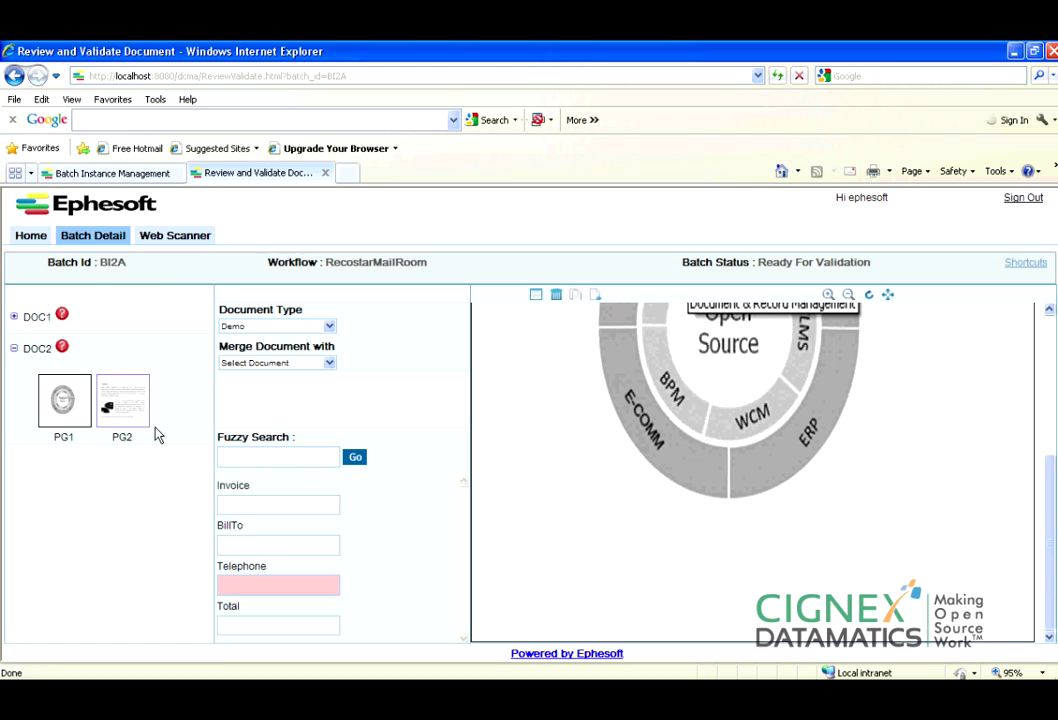
pyautogui.click(14, 317)
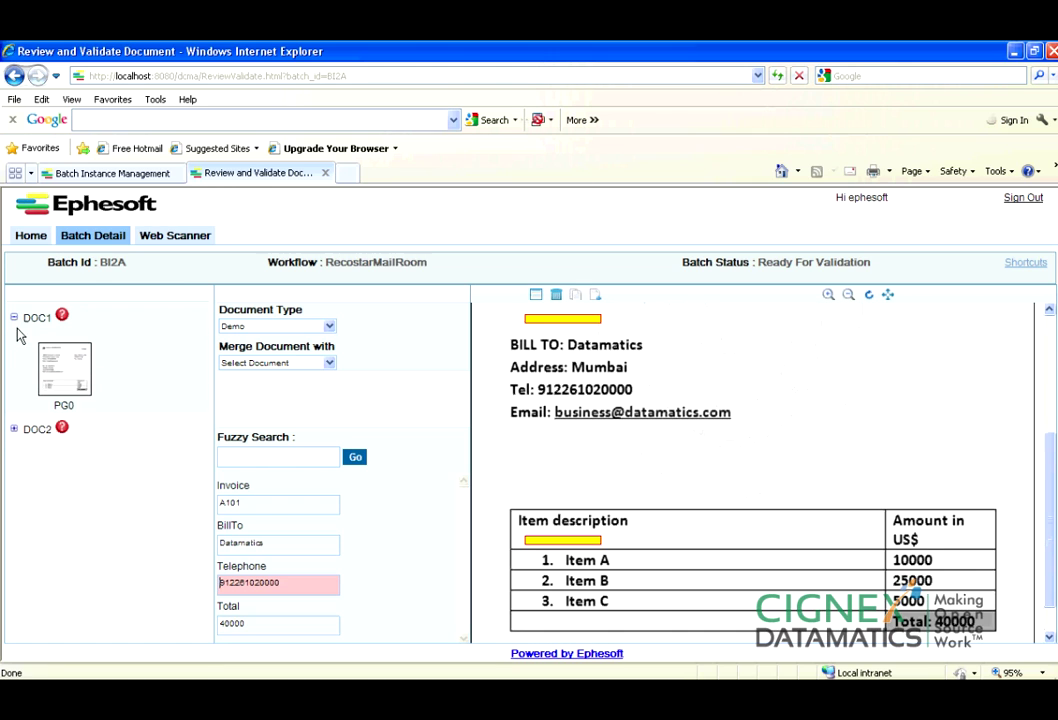
pyautogui.click(13, 429)
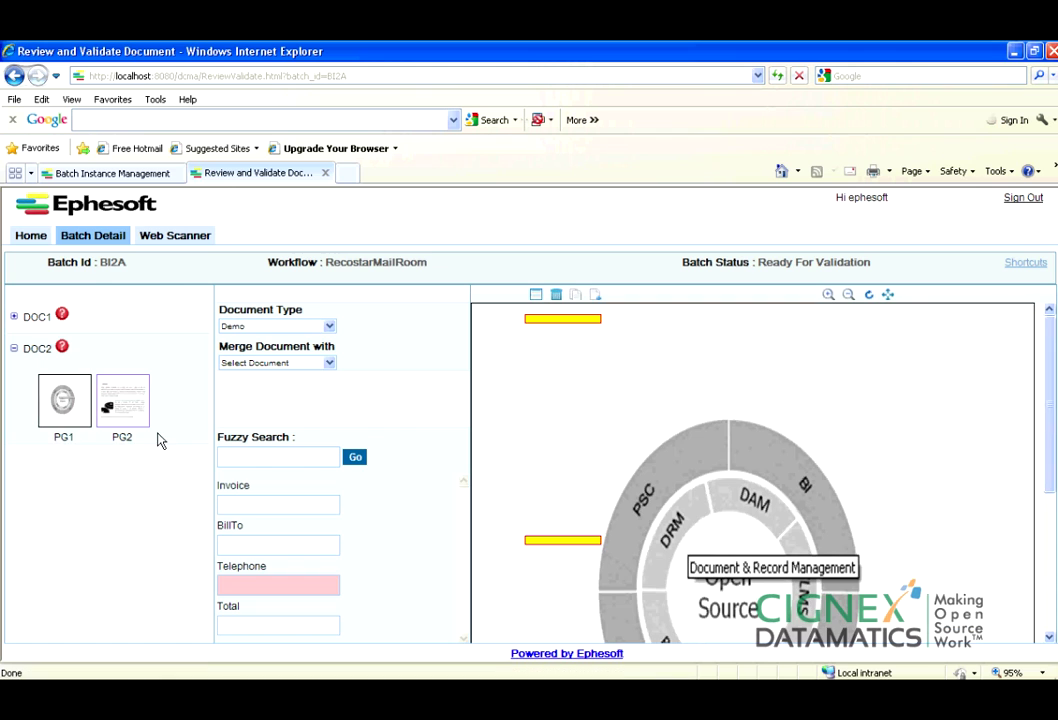
pyautogui.click(303, 362)
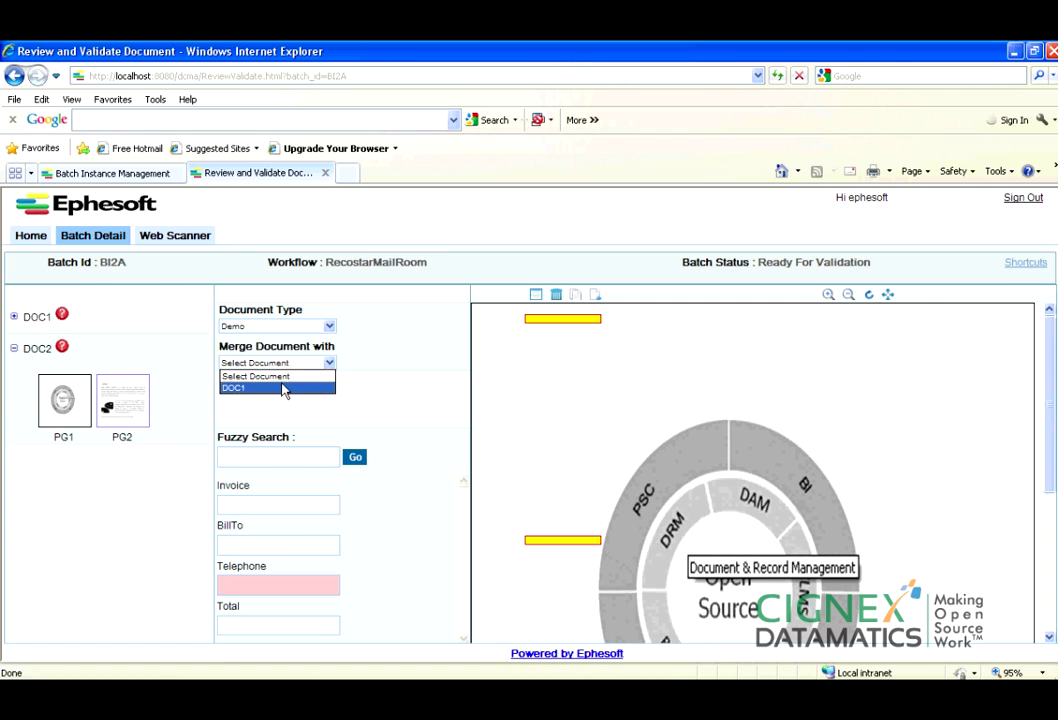
pyautogui.click(283, 390)
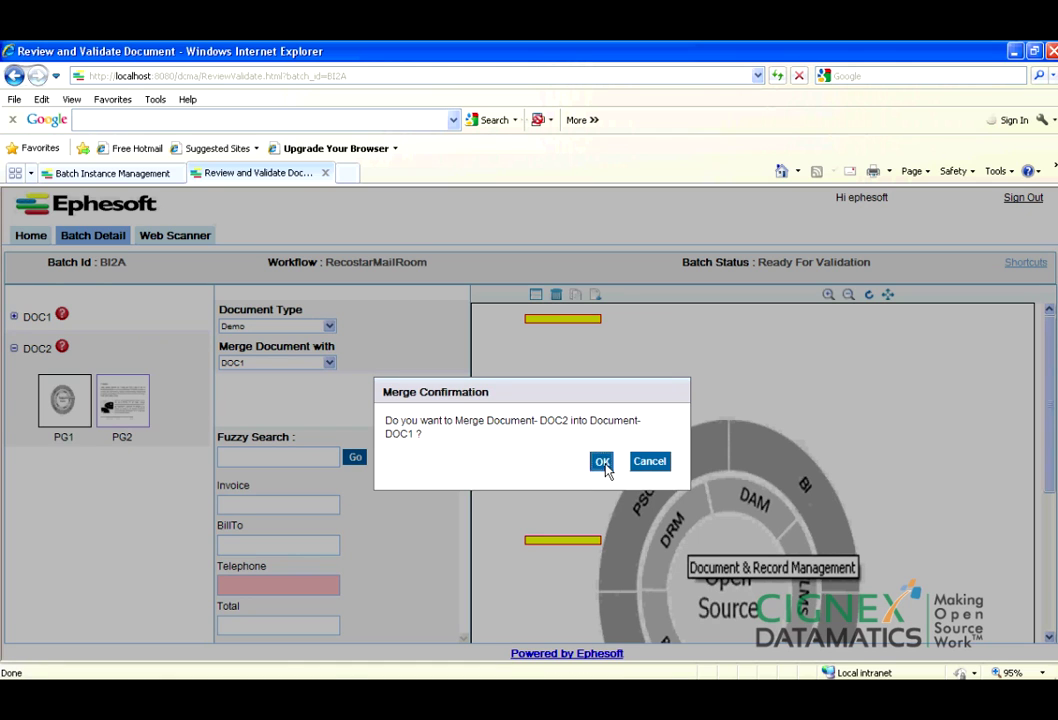
pyautogui.click(602, 462)
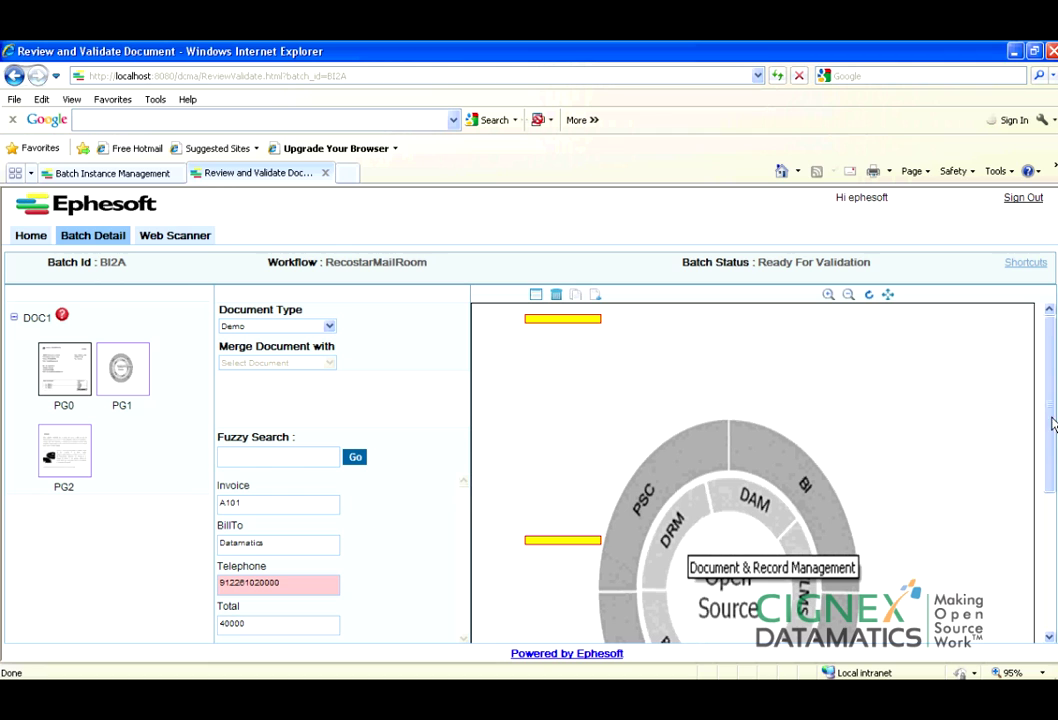
# On invoice page PG0, add 00 at the start of the Telephone field.
pyautogui.moveTo(1053, 424); pyautogui.dragTo(1038, 582)
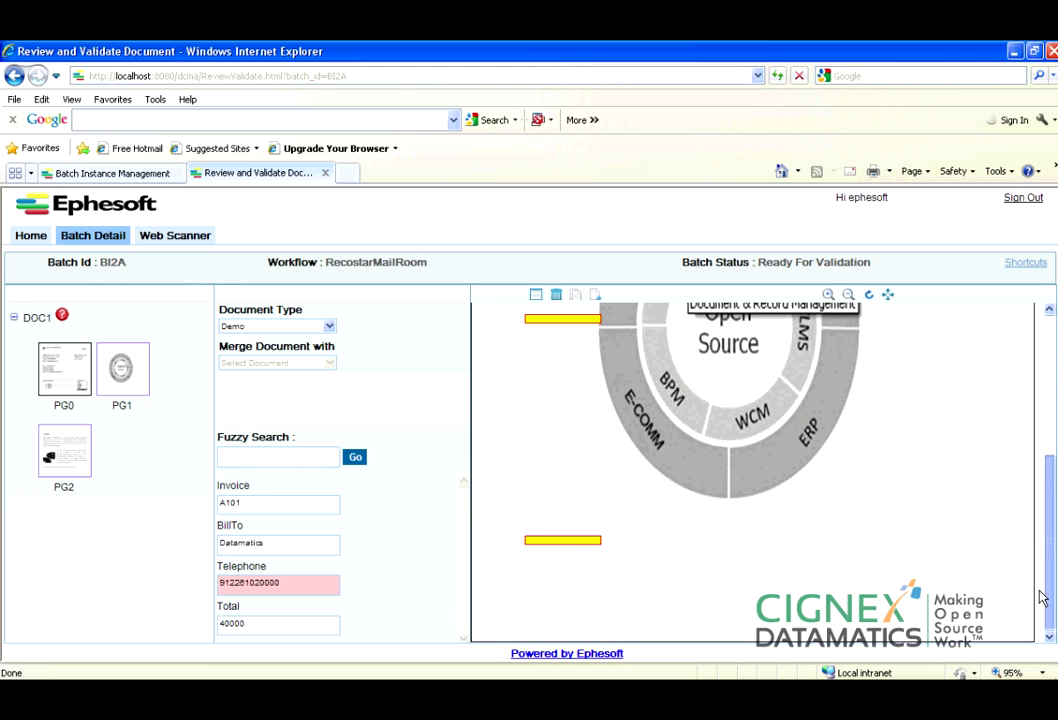
pyautogui.click(53, 374)
pyautogui.moveTo(1048, 430); pyautogui.dragTo(1040, 615)
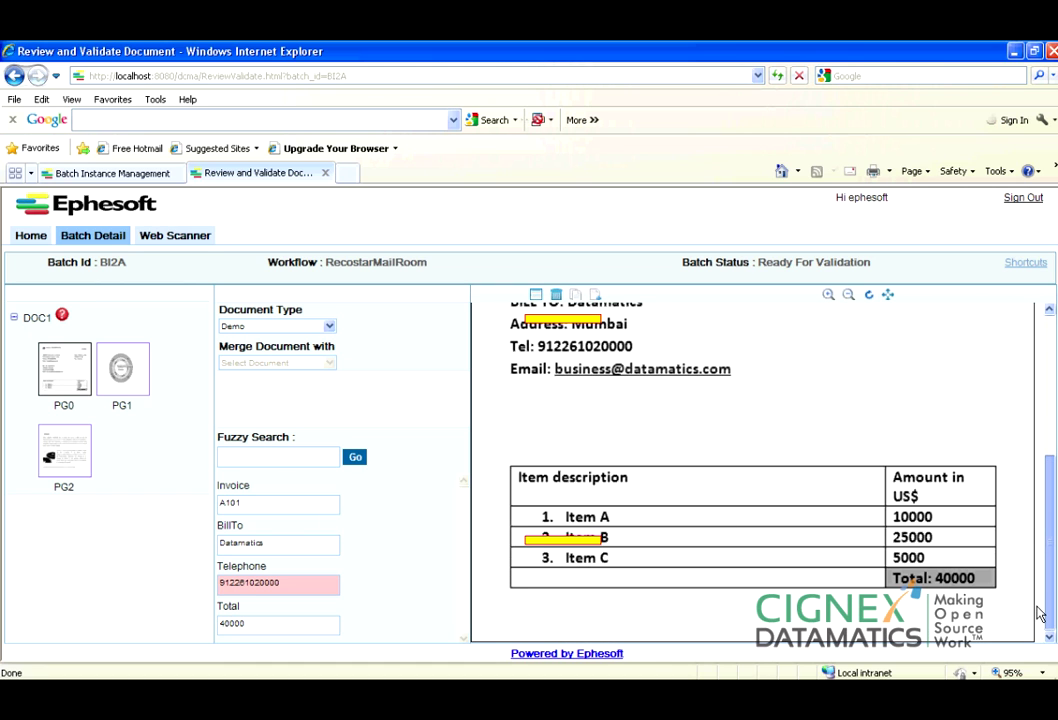
pyautogui.scroll(5, 1048, 578)
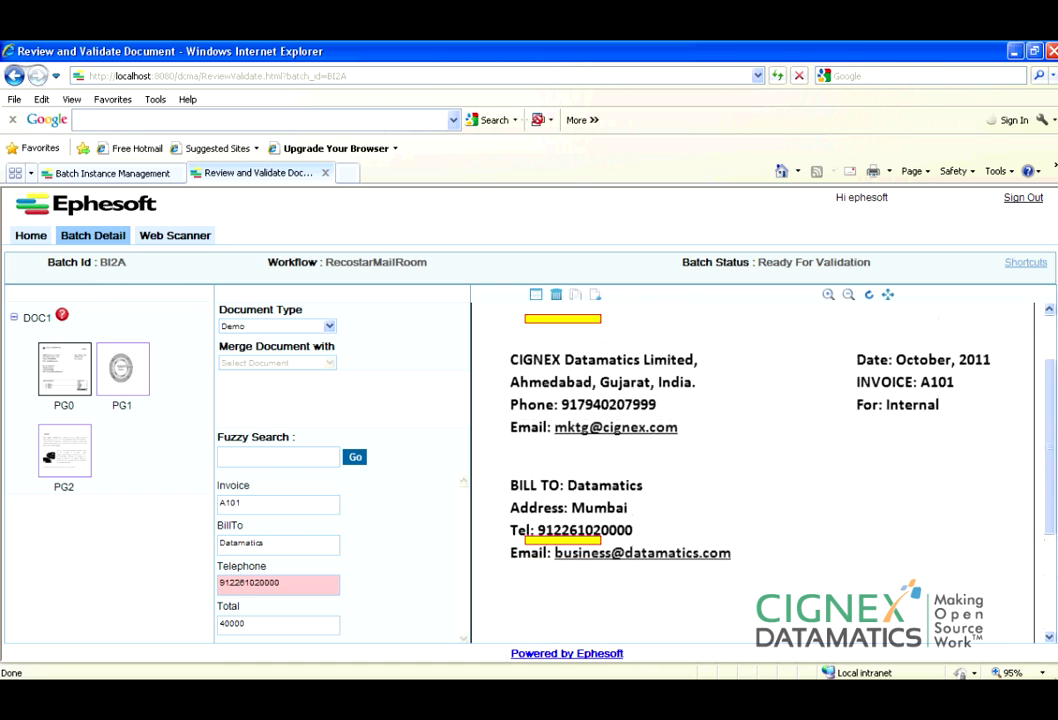
pyautogui.click(368, 578)
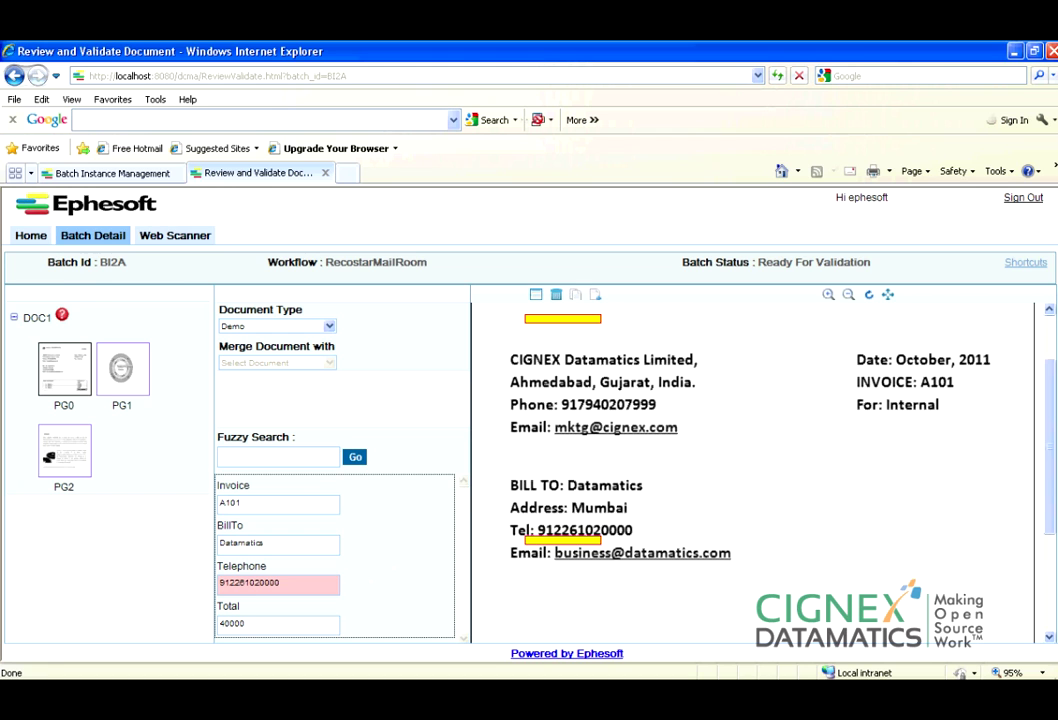
pyautogui.scroll(-3, 1050, 522)
pyautogui.click(320, 588)
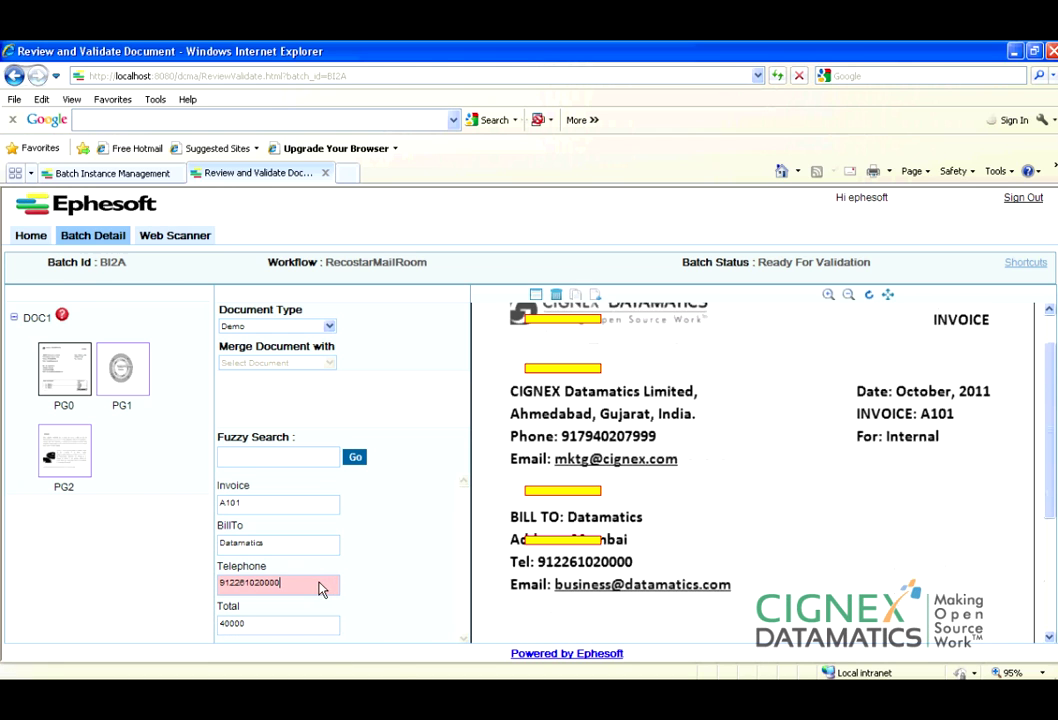
pyautogui.press('Home')
pyautogui.write('00')
pyautogui.click(366, 611)
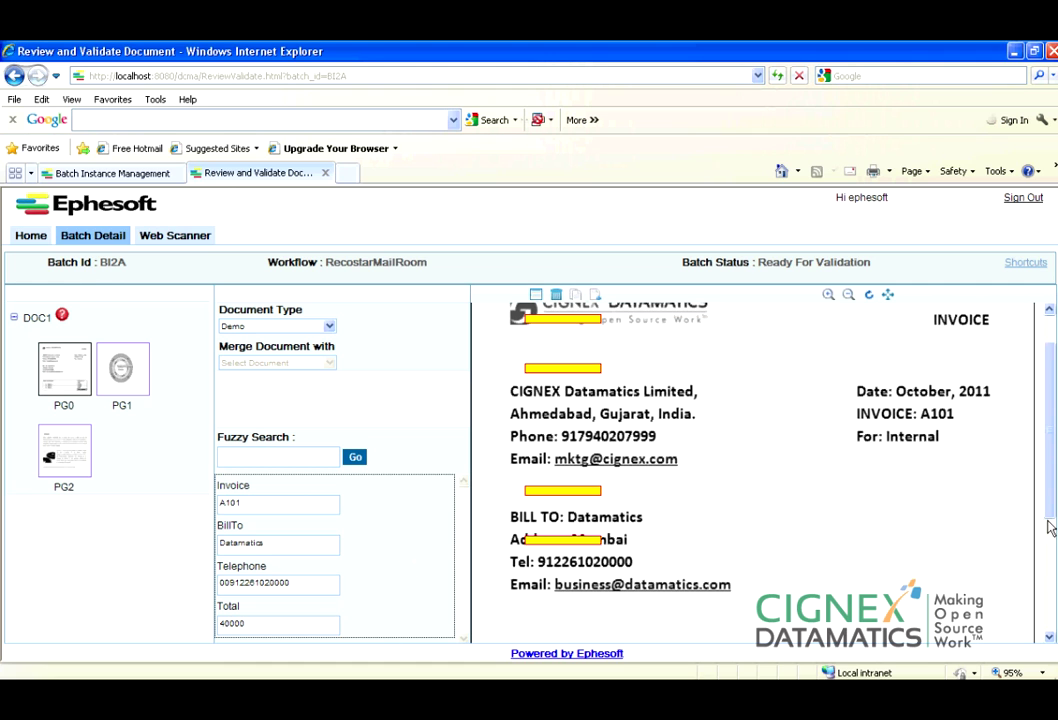
# Validate batch BI2A with Ctrl+S and dismiss the Validation Done message.
pyautogui.scroll(-5, 1050, 527)
pyautogui.scroll(6, 1040, 400)
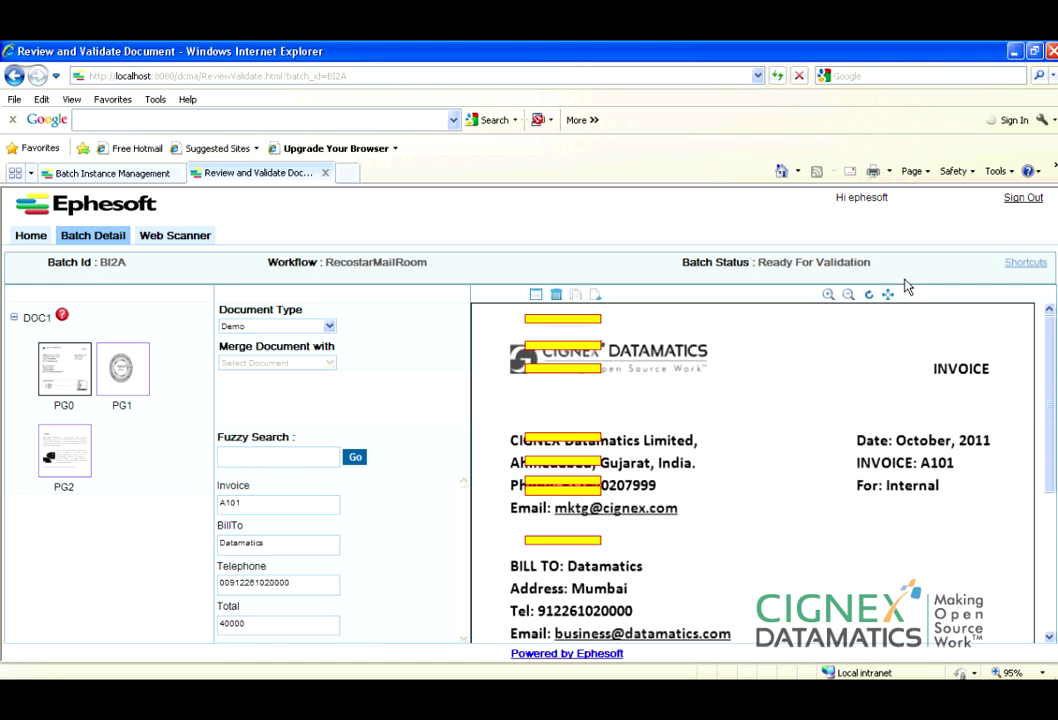
pyautogui.hotkey('ctrl', 's')
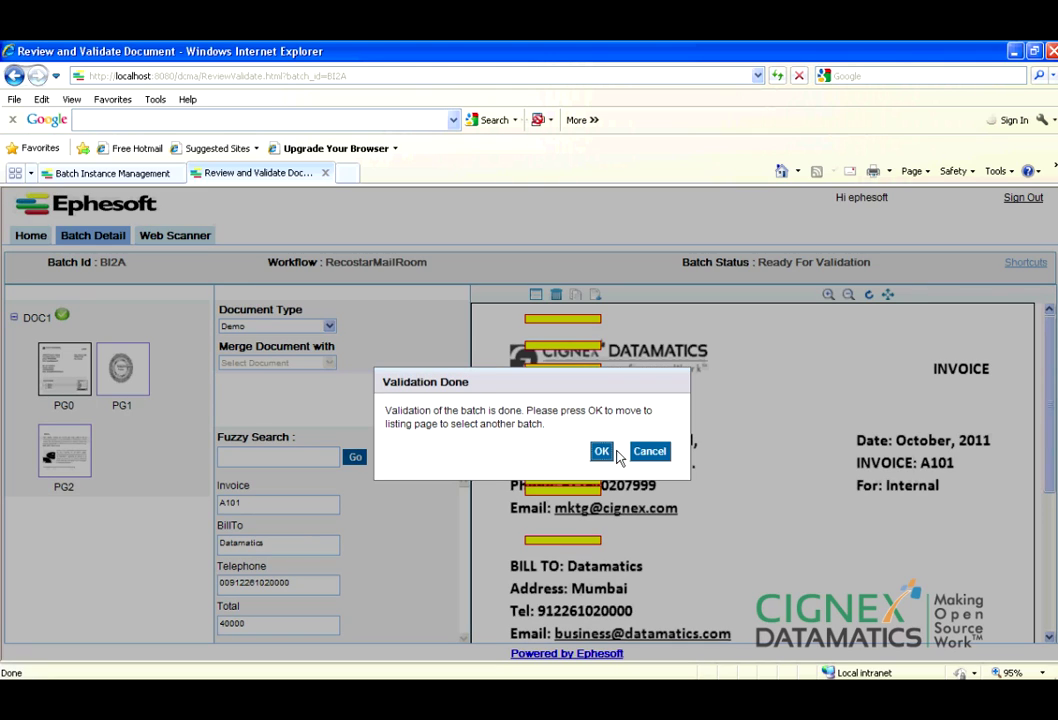
pyautogui.click(604, 454)
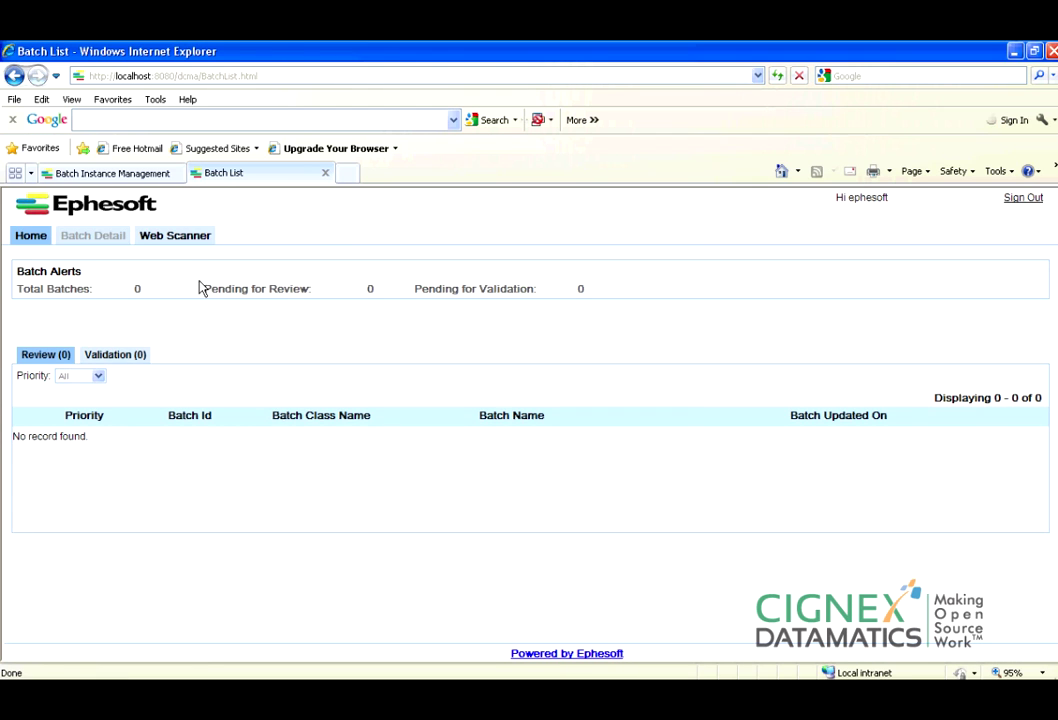
pyautogui.click(122, 173)
# Refresh Batch Instance Management until both batches are gone, then open Batch Class Management.
pyautogui.click(278, 362)
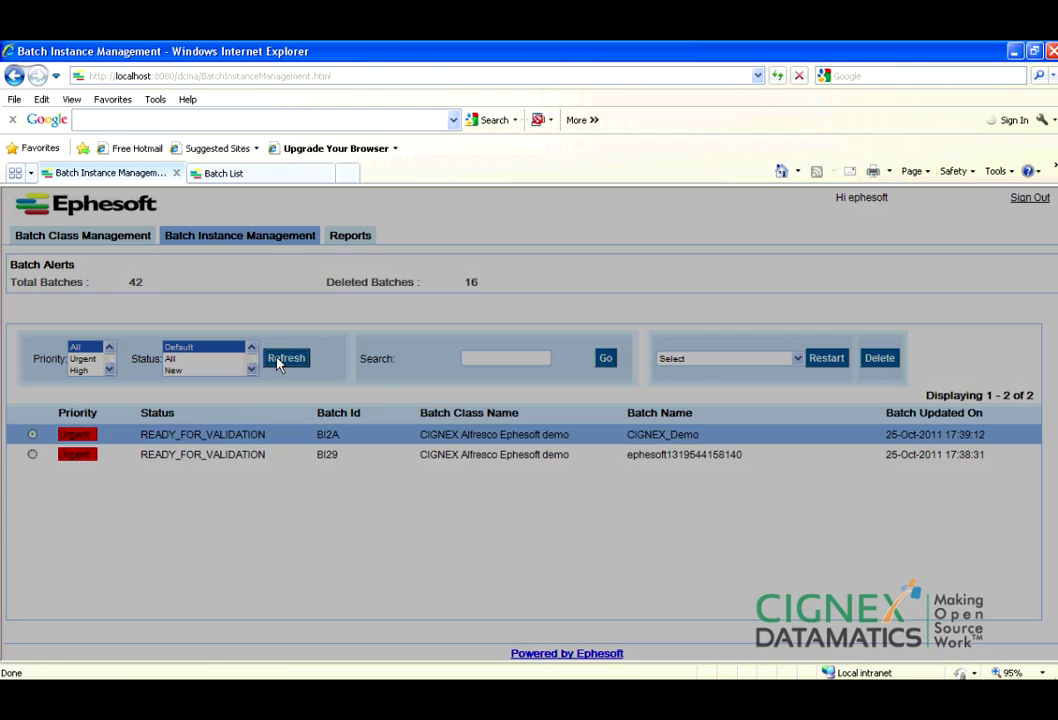
pyautogui.click(279, 362)
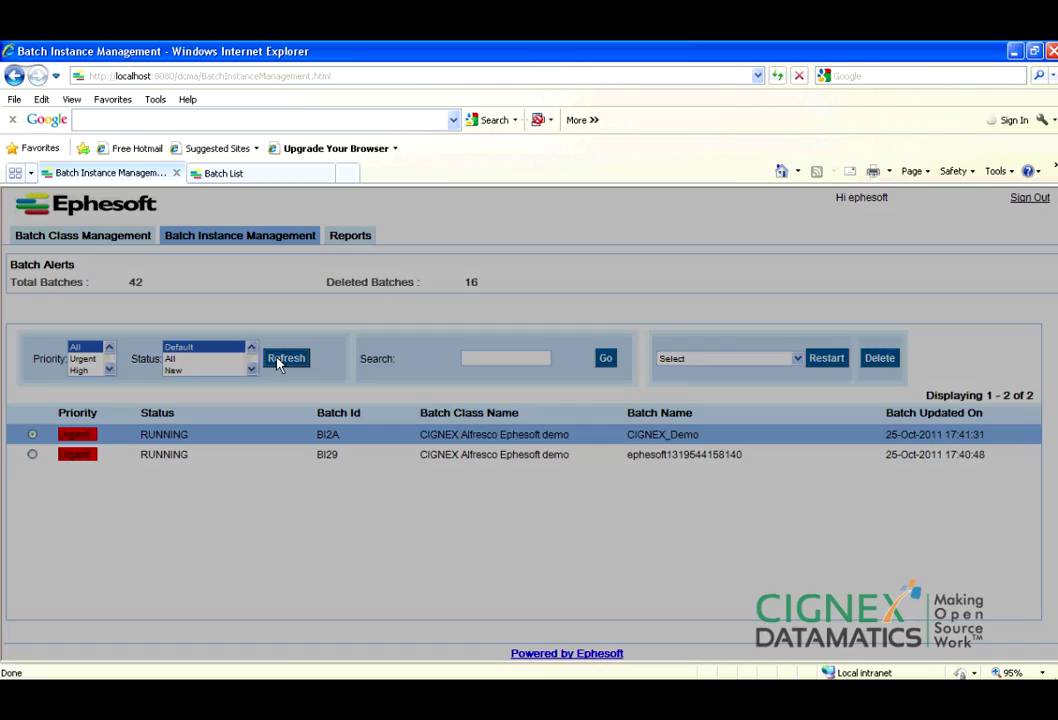
pyautogui.click(279, 362)
pyautogui.click(279, 362)
pyautogui.click(265, 176)
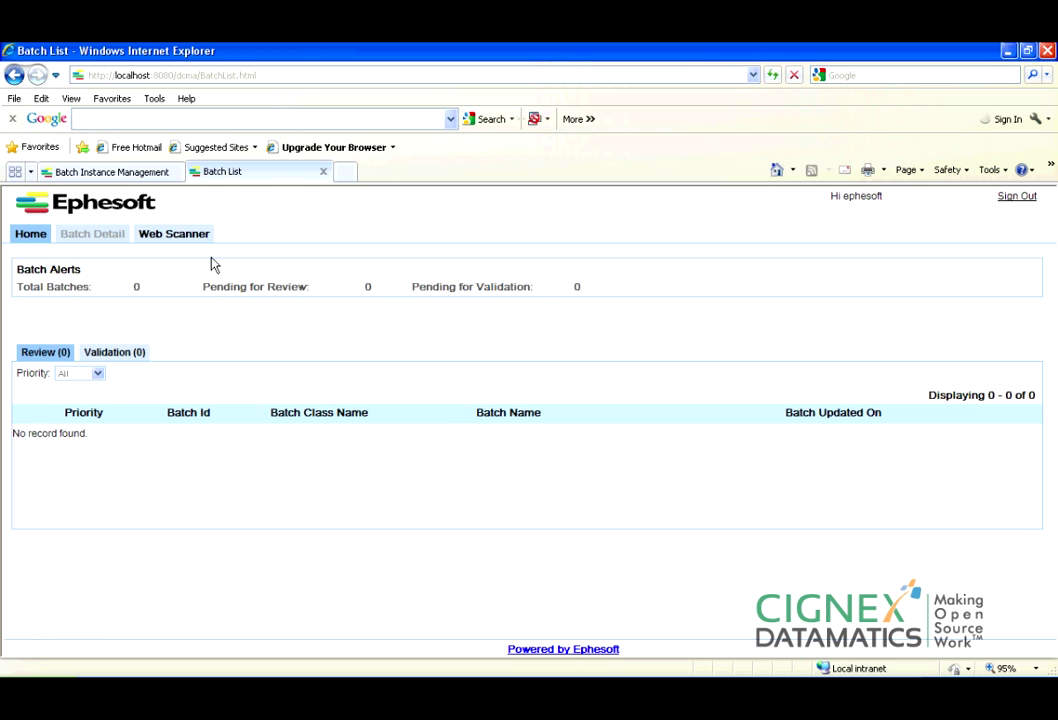
pyautogui.click(118, 174)
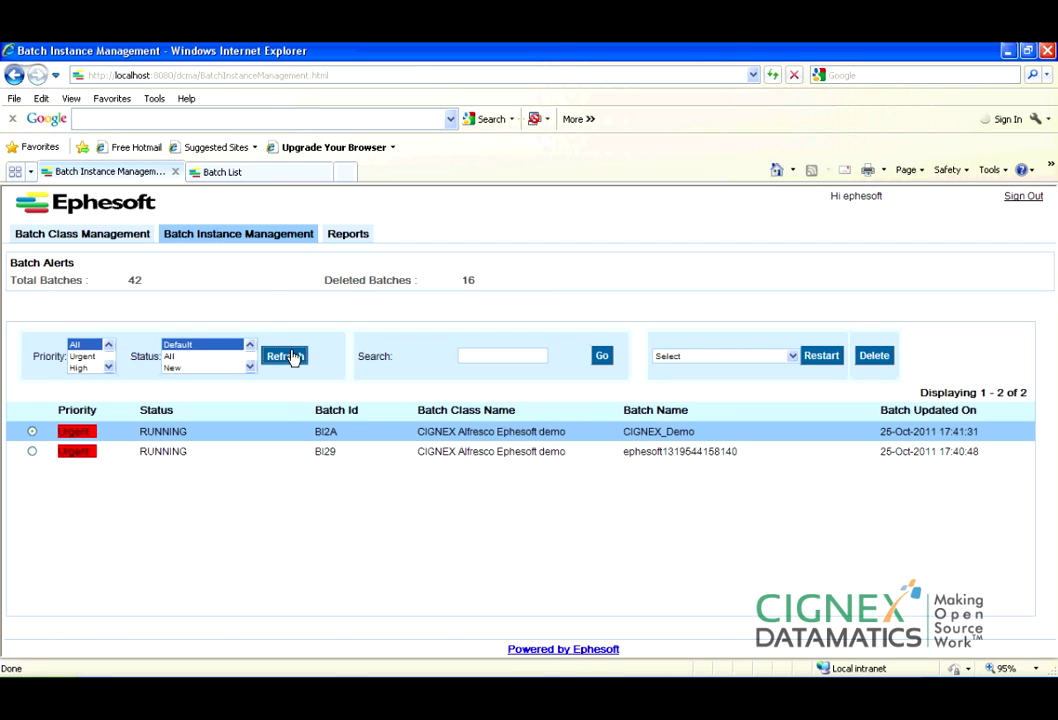
pyautogui.click(287, 357)
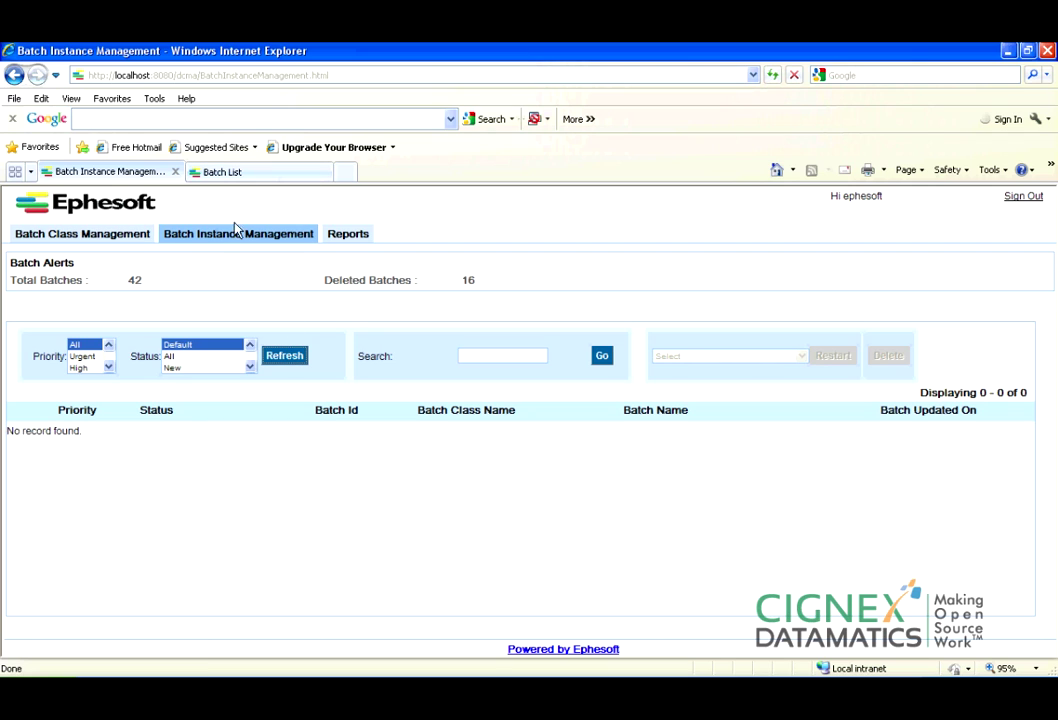
pyautogui.click(137, 240)
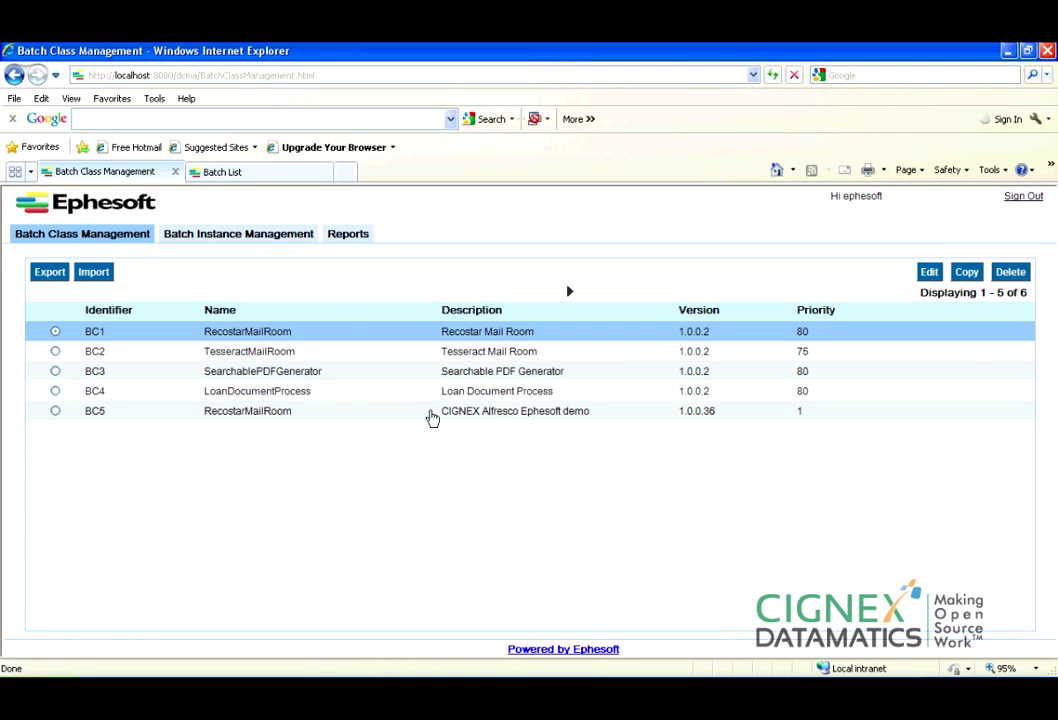
# Edit batch class BC5, review its Modules, and list its 9 document types.
pyautogui.click(432, 413)
pyautogui.click(930, 273)
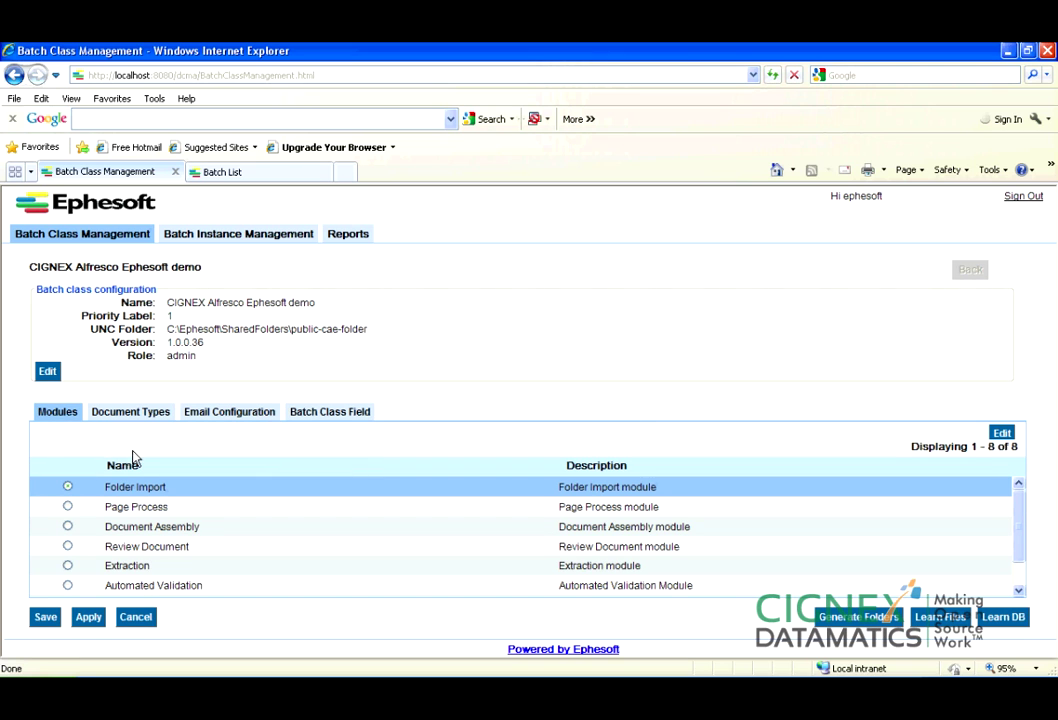
pyautogui.scroll(-2, 1023, 539)
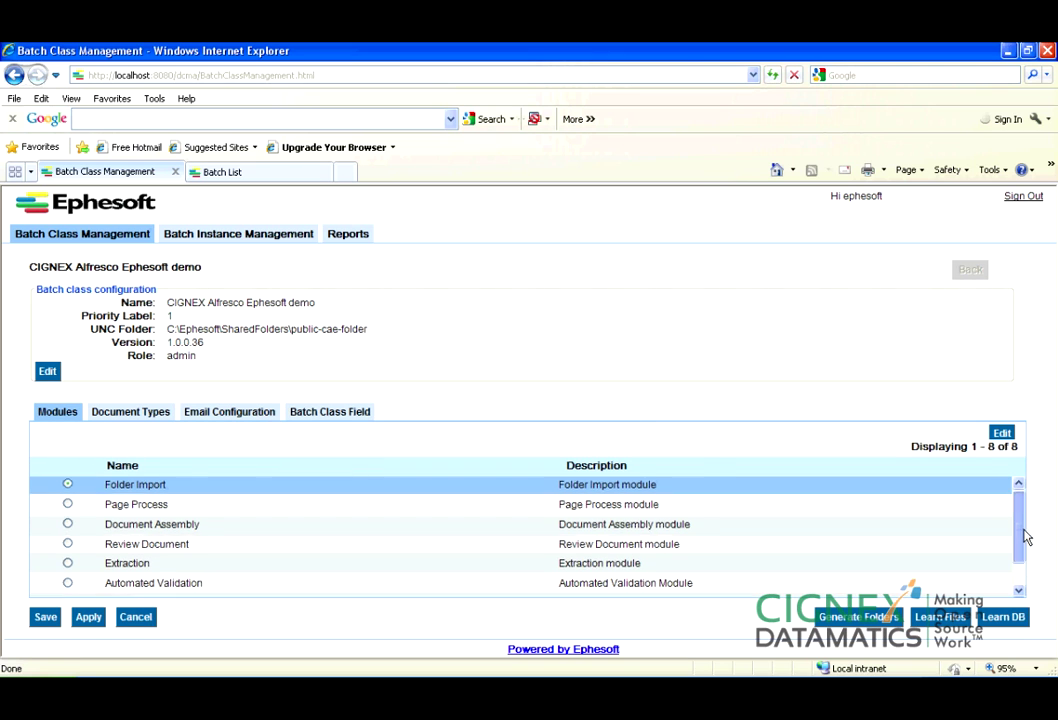
pyautogui.moveTo(1020, 566)
pyautogui.mouseDown()
pyautogui.moveTo(1016, 535)
pyautogui.moveTo(1023, 562)
pyautogui.mouseUp()
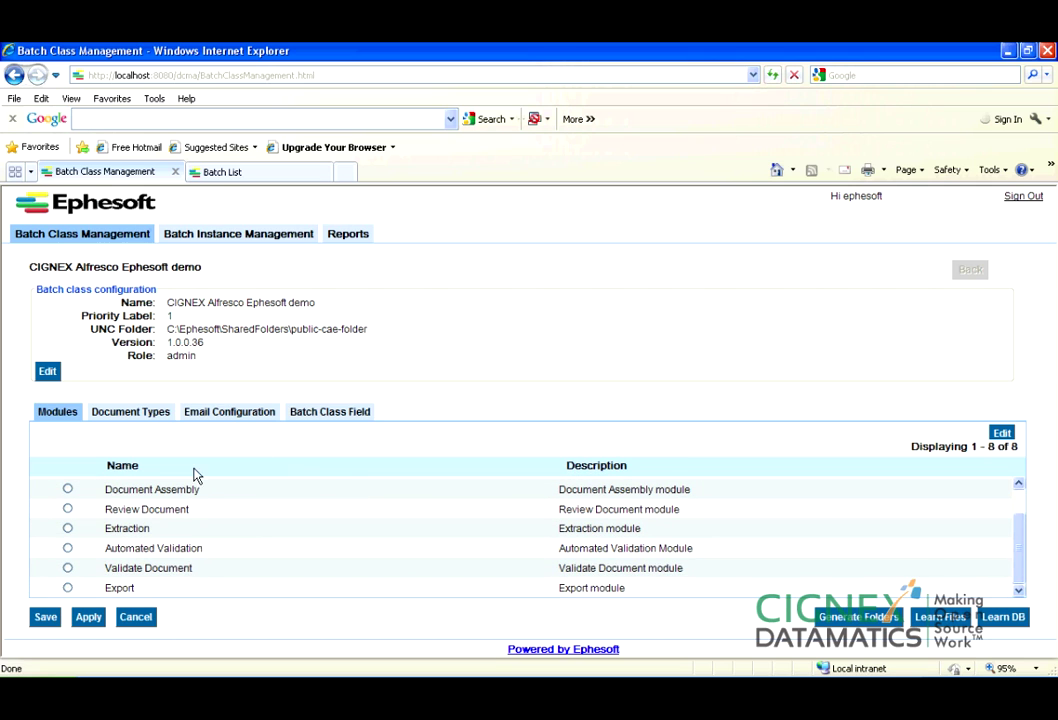
pyautogui.scroll(2, 233, 524)
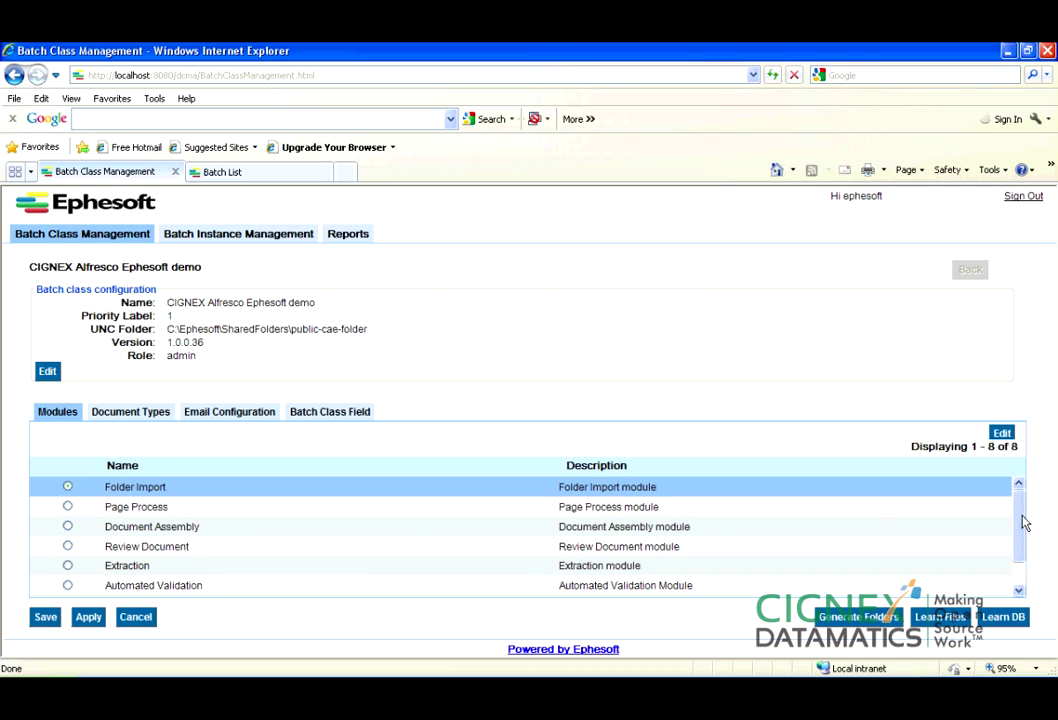
pyautogui.moveTo(1020, 516); pyautogui.dragTo(1022, 543)
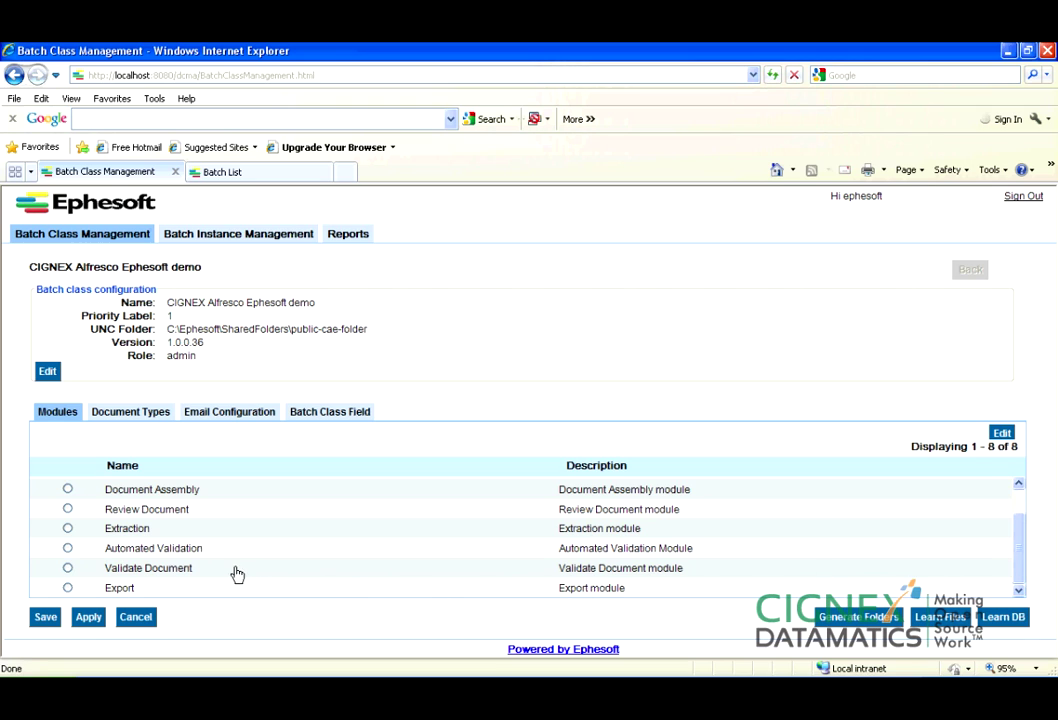
pyautogui.click(153, 419)
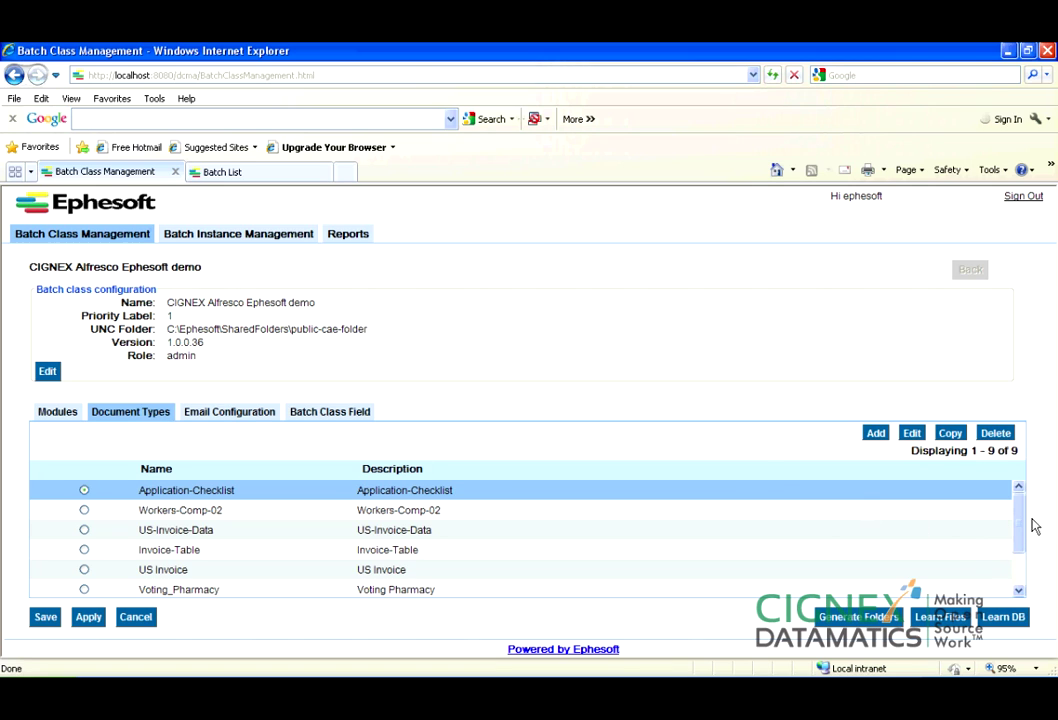
# Inspect the Demo document type's four fields, then go back to the batch class.
pyautogui.moveTo(1019, 524); pyautogui.dragTo(1019, 574)
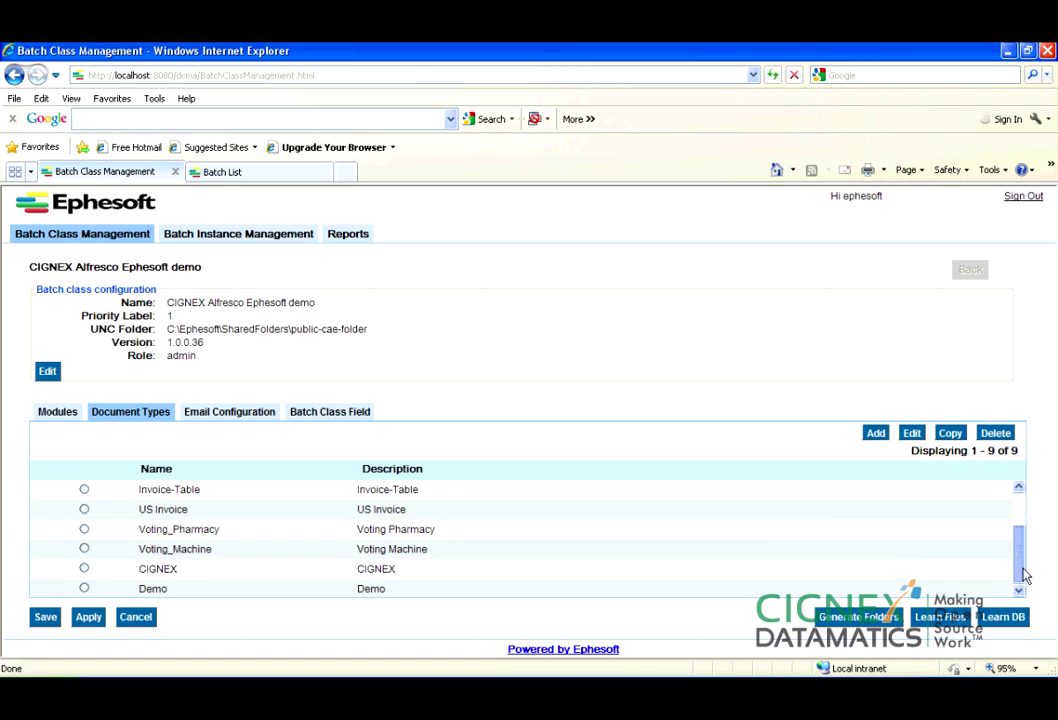
pyautogui.click(240, 590)
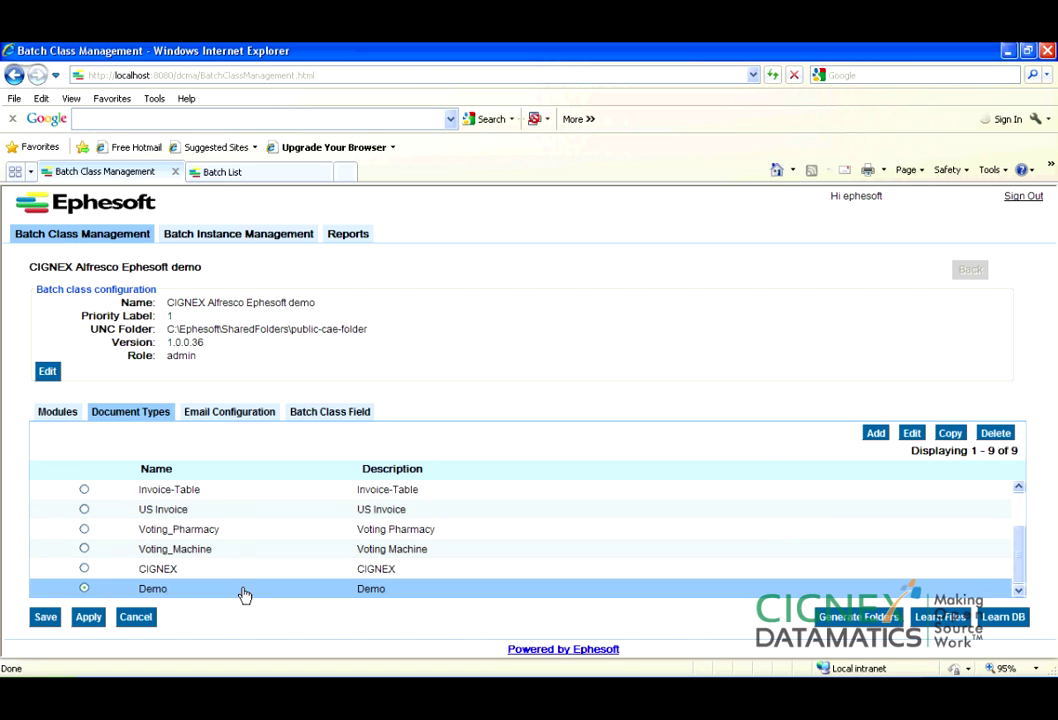
pyautogui.click(911, 435)
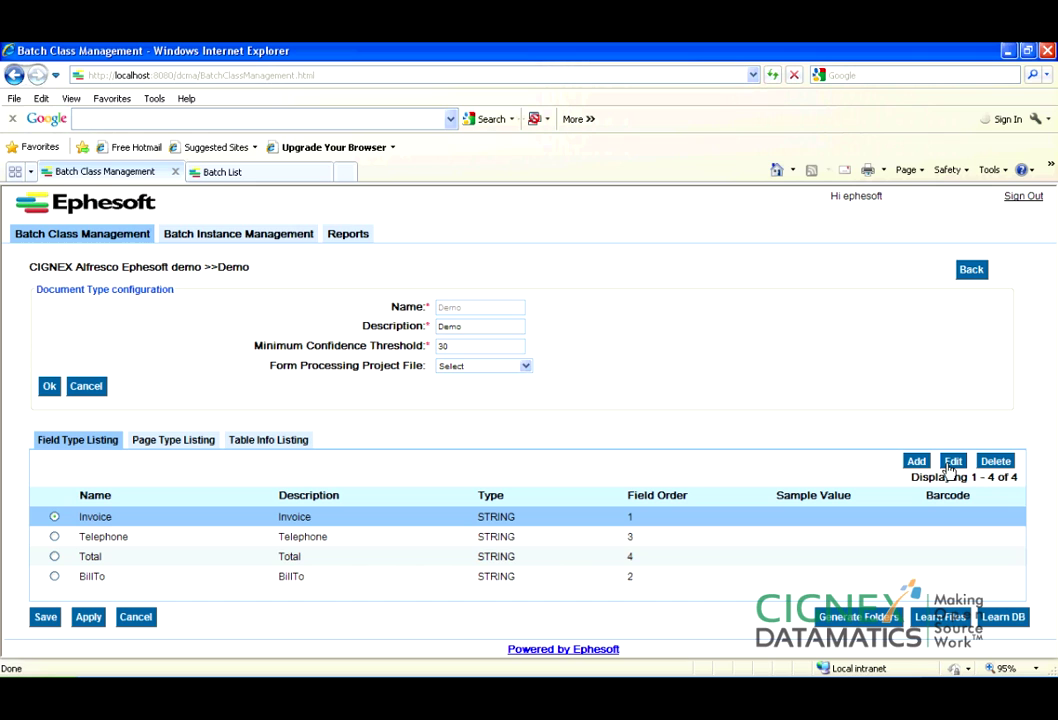
pyautogui.click(971, 270)
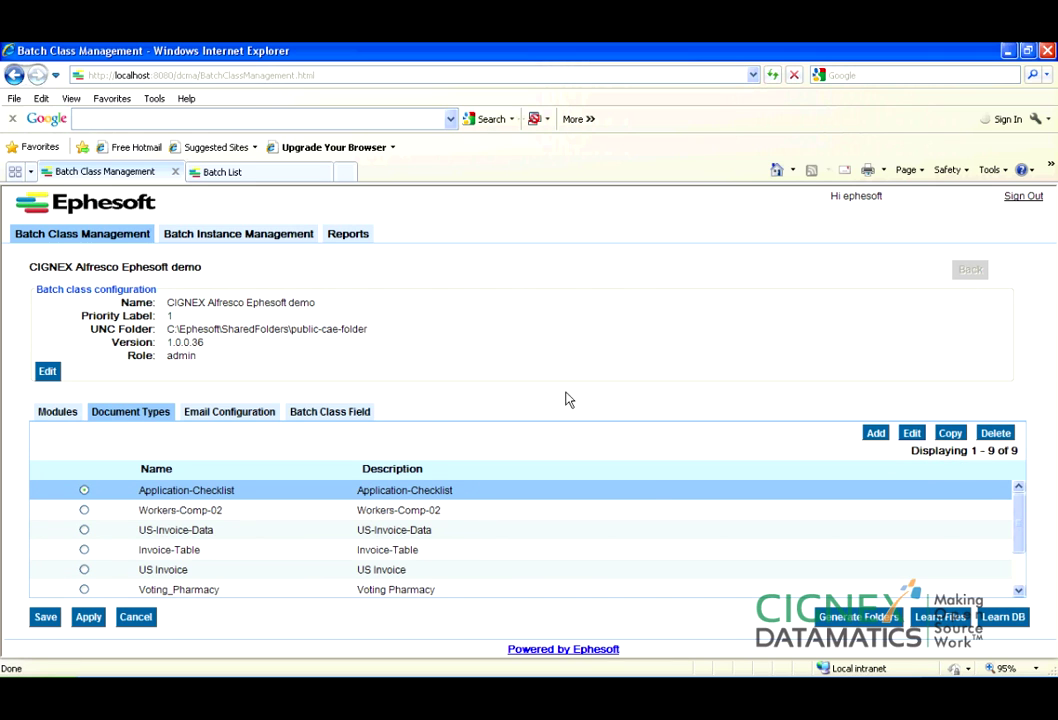
# Inspect the Export module's plugins, including CMIS_EXPORT, then go back.
pyautogui.click(64, 414)
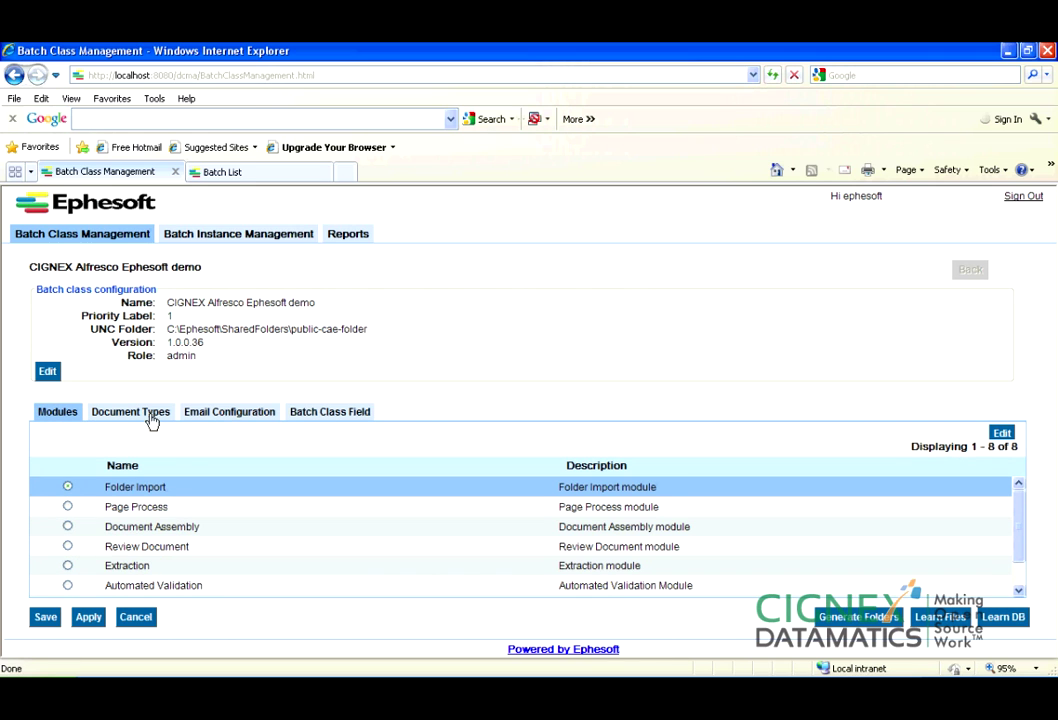
pyautogui.scroll(-2, 210, 555)
pyautogui.click(189, 588)
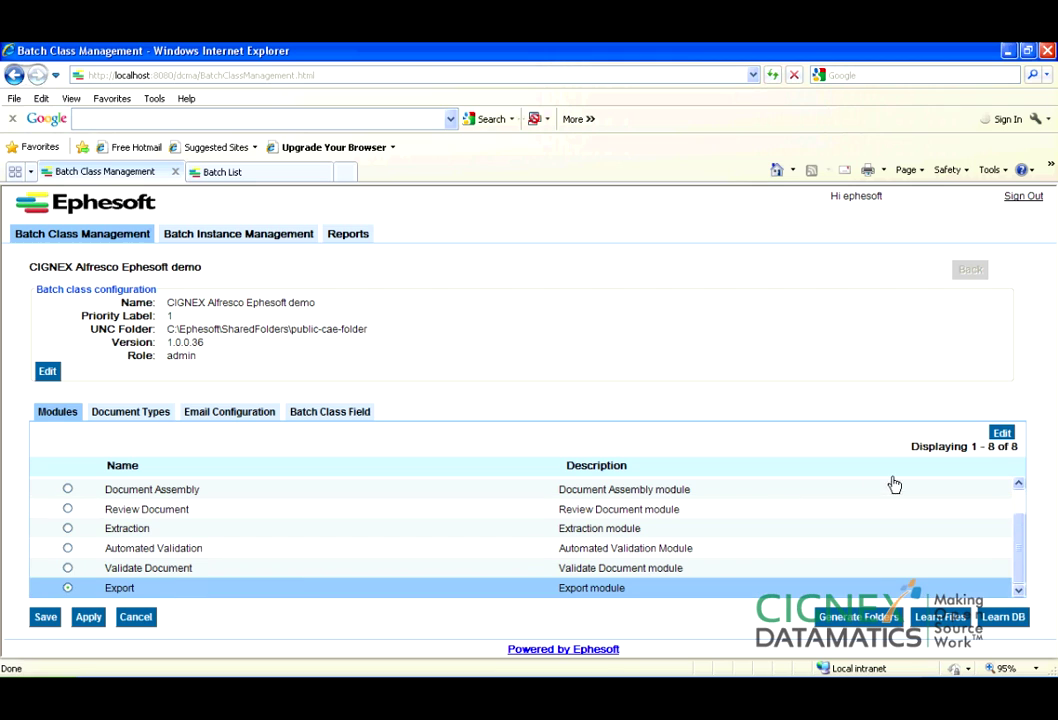
pyautogui.click(1003, 433)
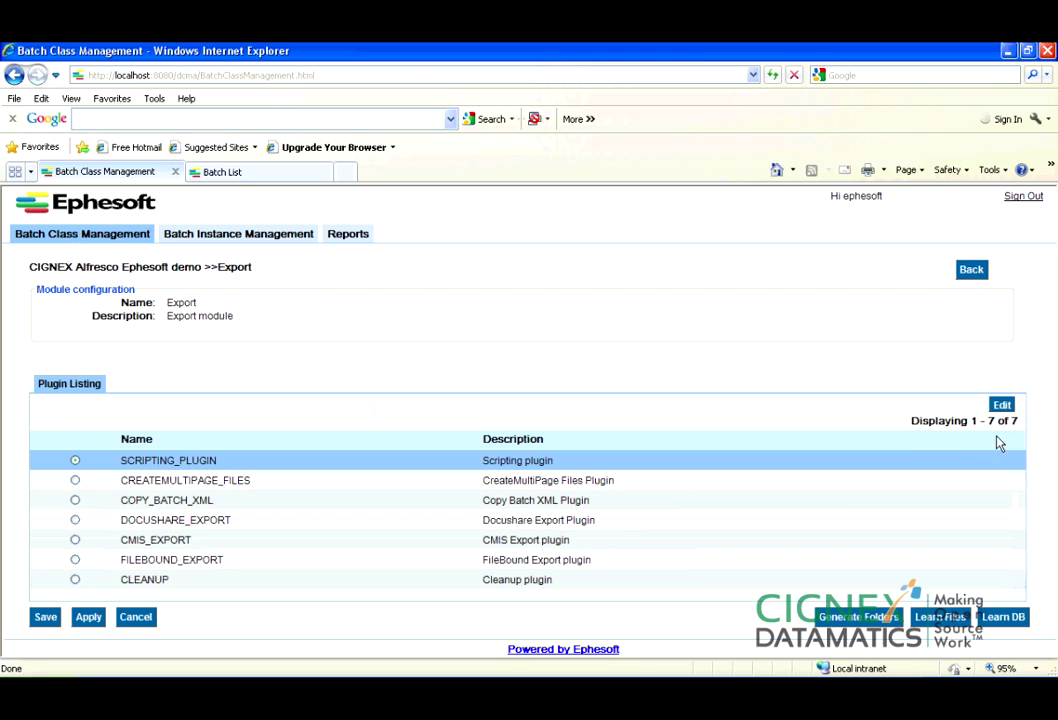
pyautogui.click(972, 271)
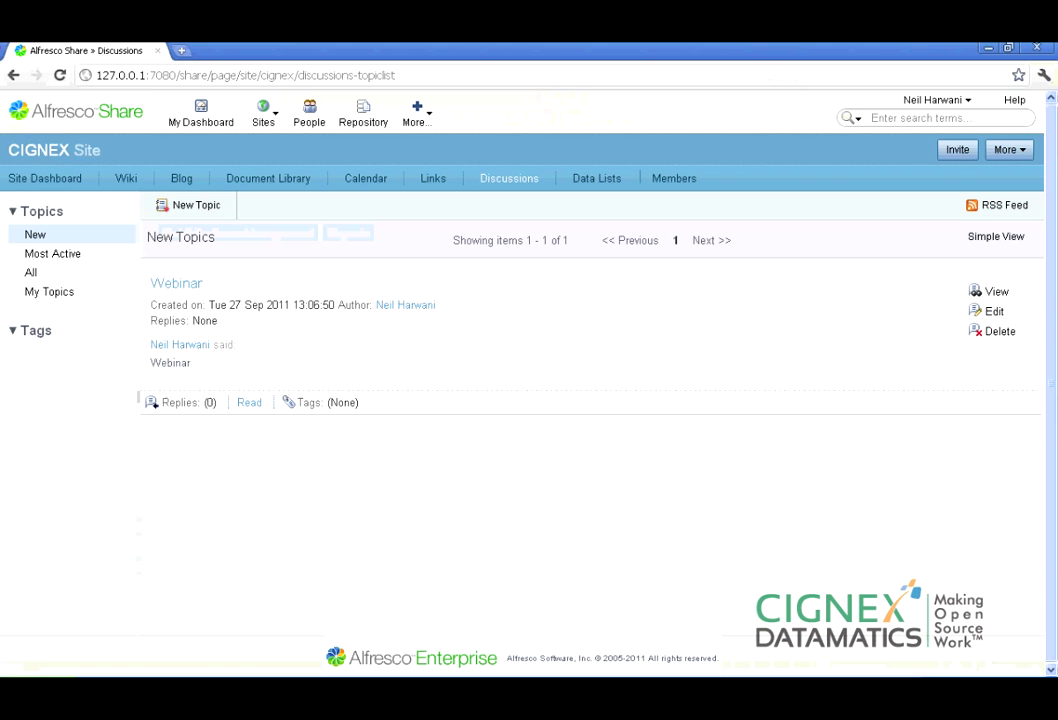
# Browse the repository to AlfrescoEphesoftCignex_Demo > BI2A and open BI2A_documentDOC1.pdf's details.
pyautogui.click(355, 113)
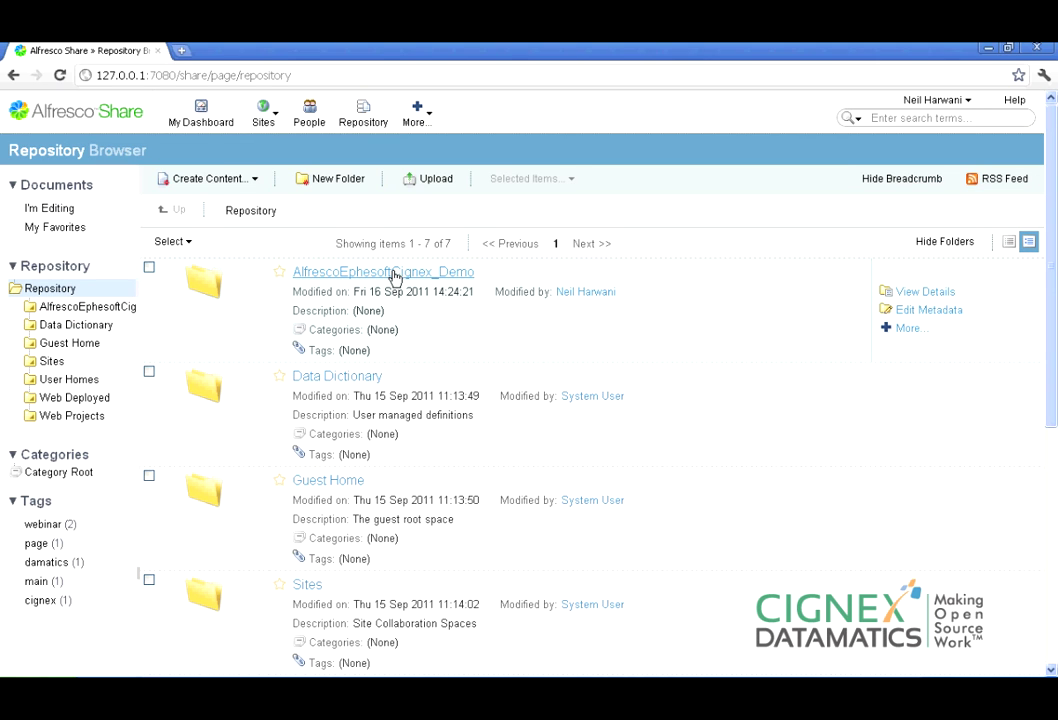
pyautogui.click(395, 273)
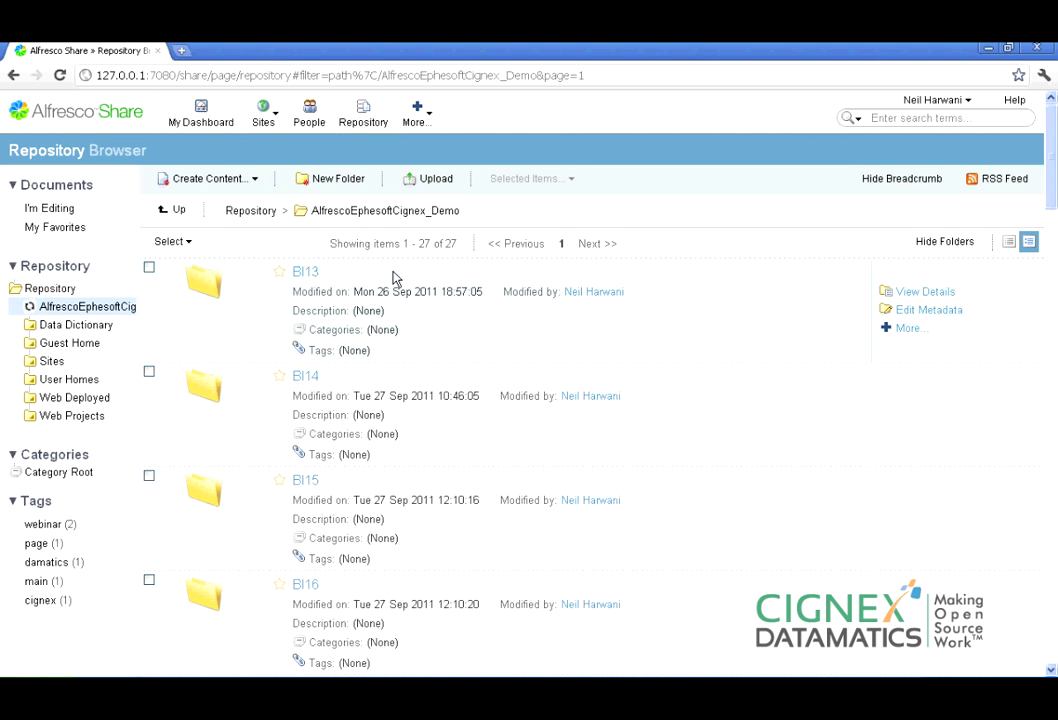
pyautogui.scroll(-5, 760, 361)
pyautogui.moveTo(1053, 240); pyautogui.dragTo(1053, 528)
pyautogui.click(306, 236)
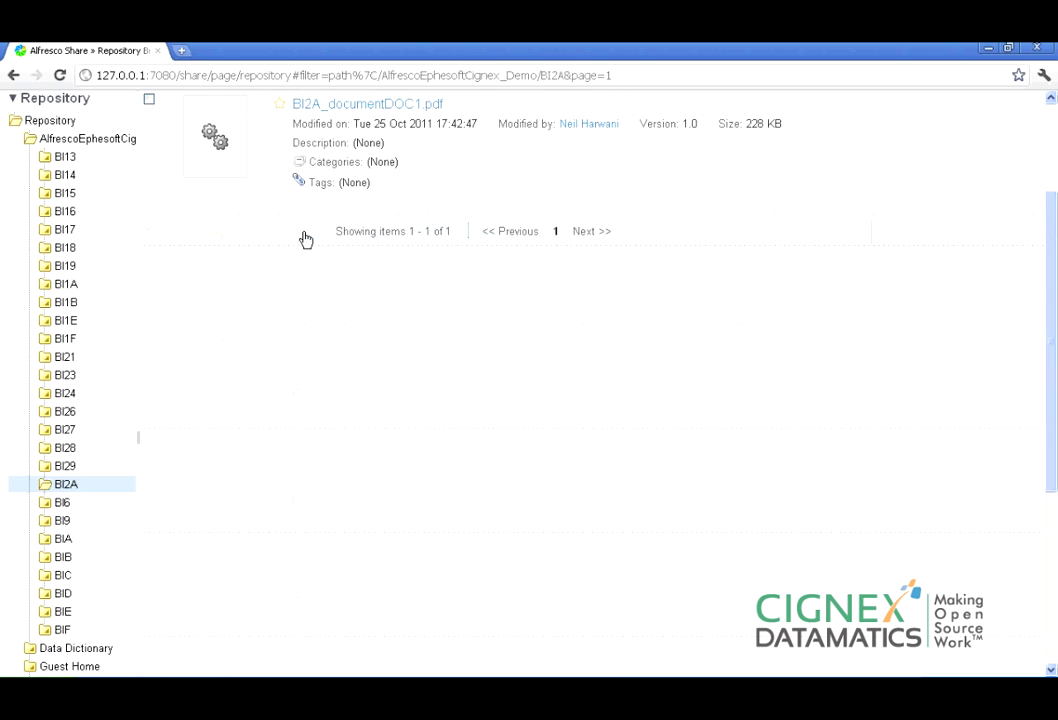
pyautogui.click(371, 106)
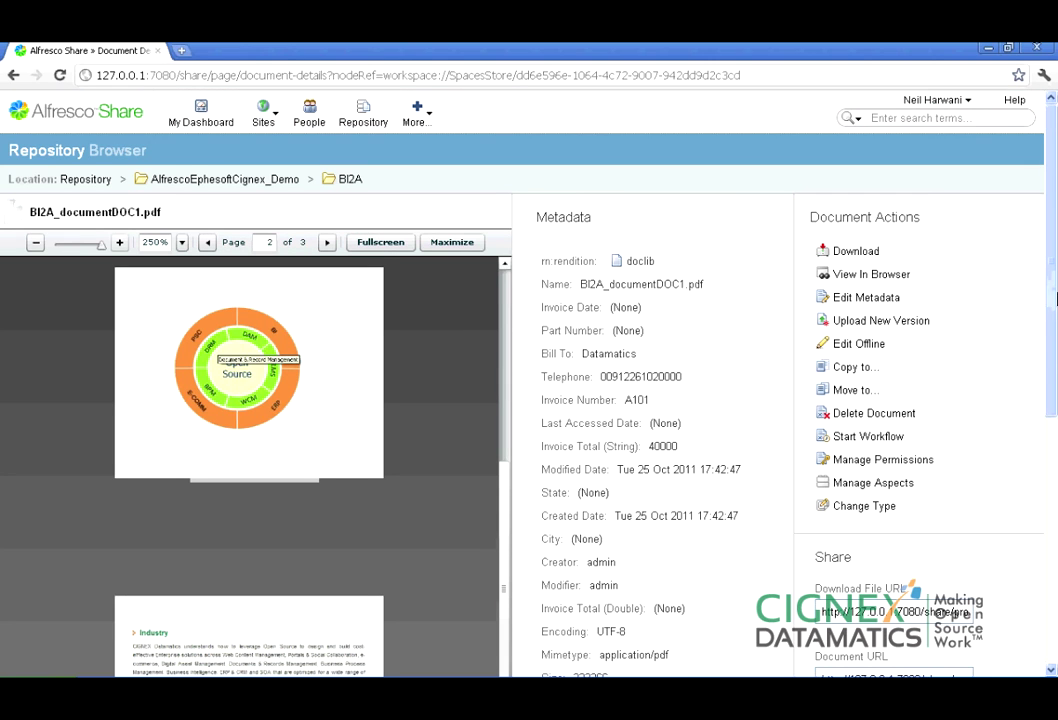
# Highlight the PDF's Bill To (Datamatics), Telephone and Invoice Total (40000) metadata, then switch to Explorer.
pyautogui.moveTo(1055, 298); pyautogui.dragTo(1050, 366)
pyautogui.moveTo(506, 457); pyautogui.dragTo(498, 253)
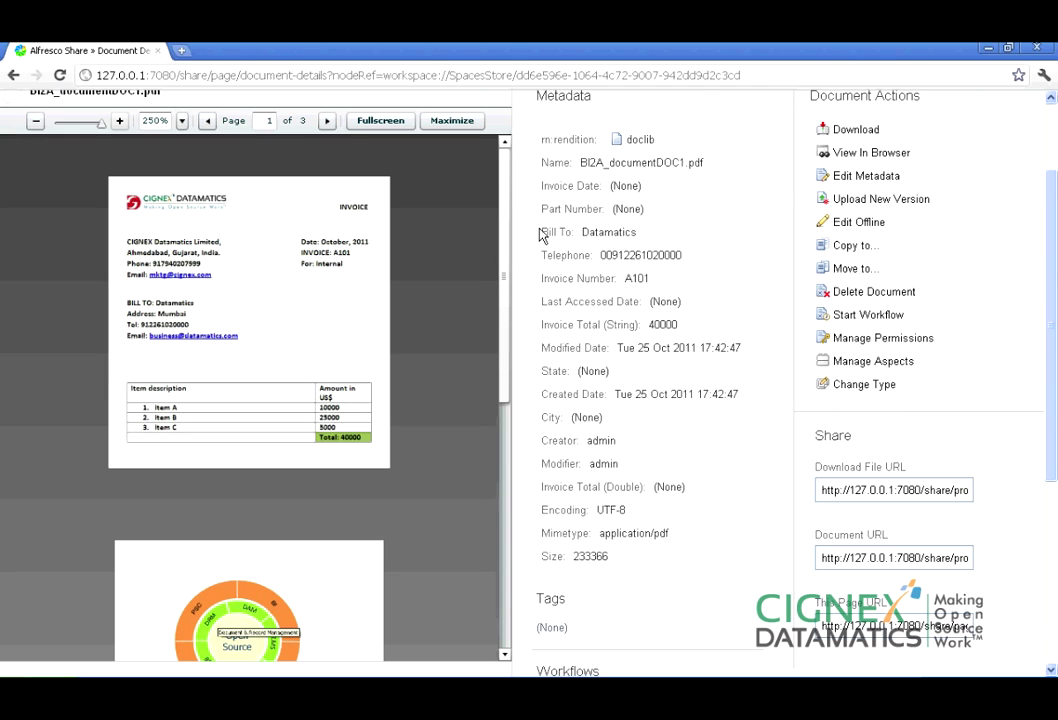
pyautogui.moveTo(541, 232); pyautogui.dragTo(645, 229)
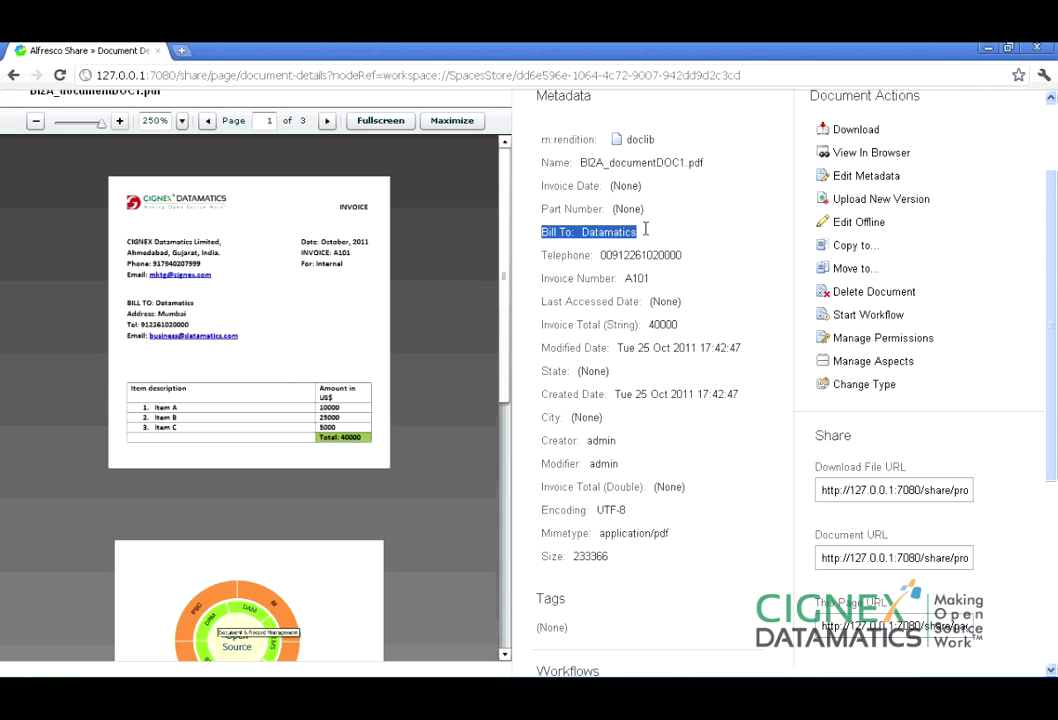
pyautogui.moveTo(545, 255)
pyautogui.mouseDown()
pyautogui.moveTo(683, 255)
pyautogui.moveTo(619, 278)
pyautogui.moveTo(540, 278)
pyautogui.mouseUp()
pyautogui.click(541, 299)
pyautogui.moveTo(542, 325); pyautogui.dragTo(690, 327)
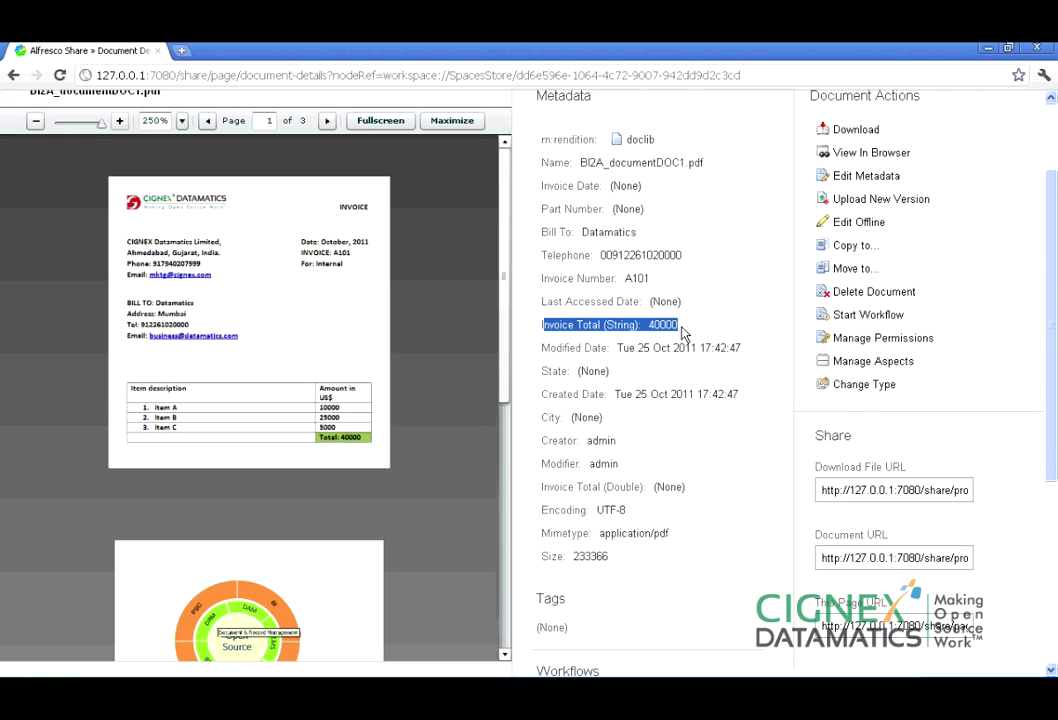
pyautogui.moveTo(1052, 381); pyautogui.dragTo(1055, 264)
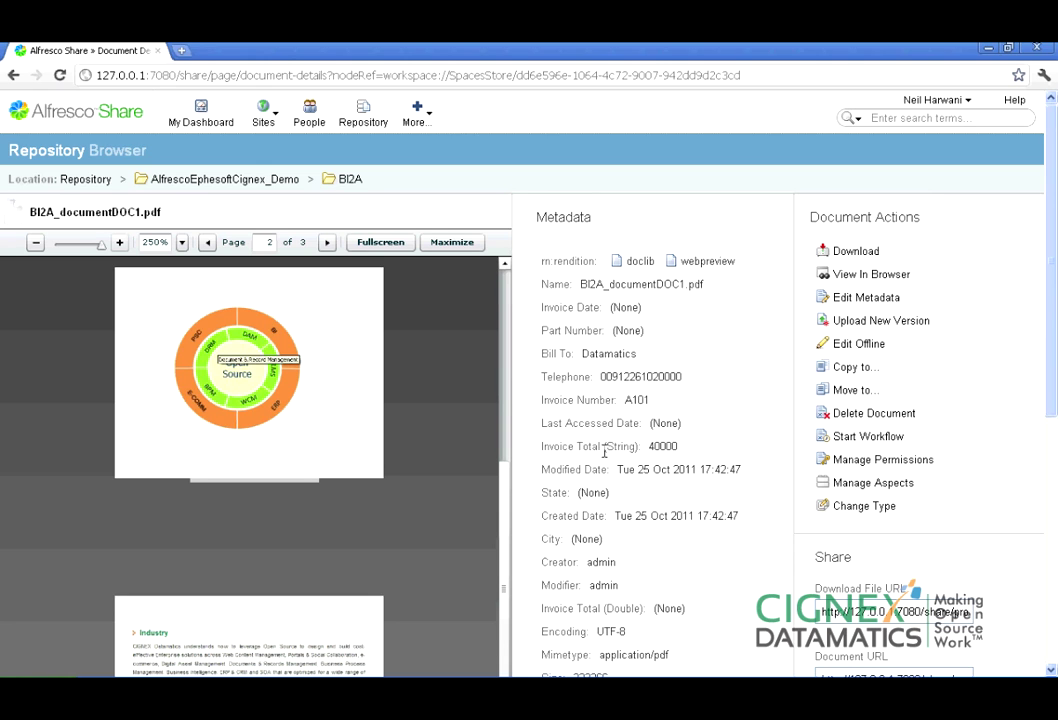
pyautogui.hotkey('alt', 'Tab')
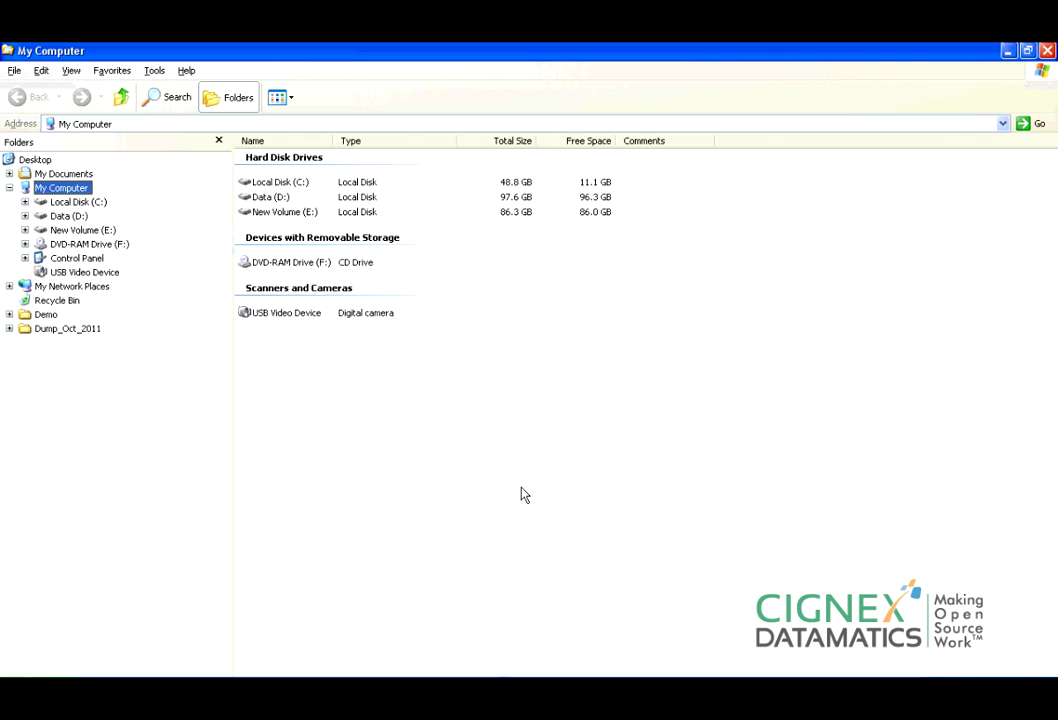
# Expand drive C:, look inside its Alfresco folder, then collapse the C: tree again.
pyautogui.click(80, 203)
pyautogui.click(84, 216)
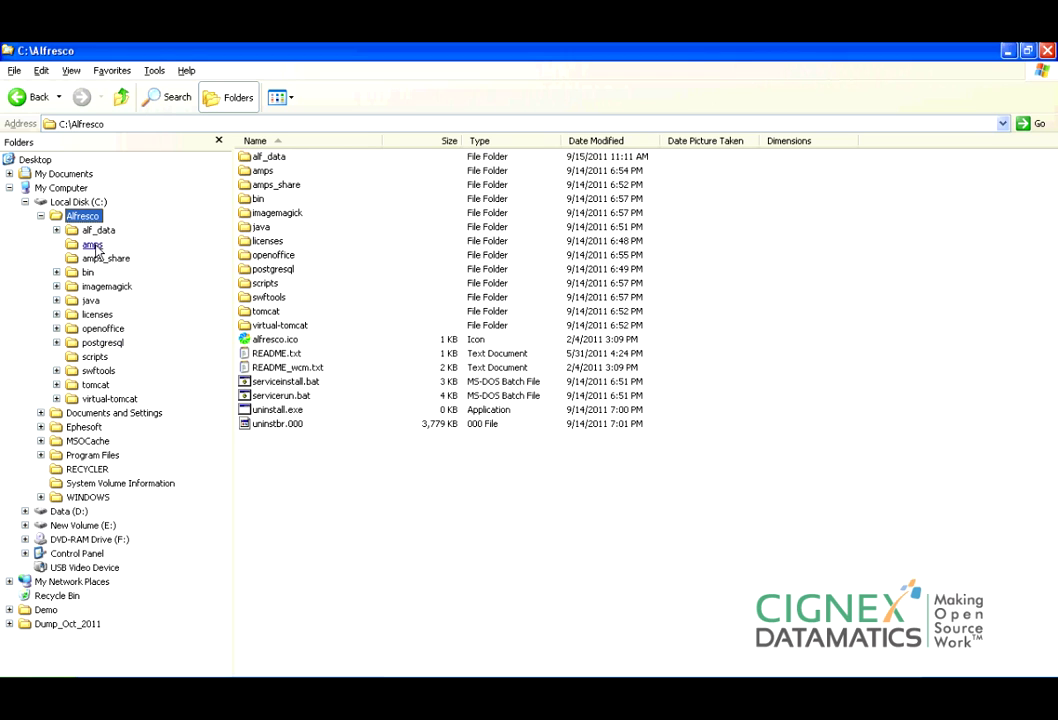
pyautogui.click(41, 216)
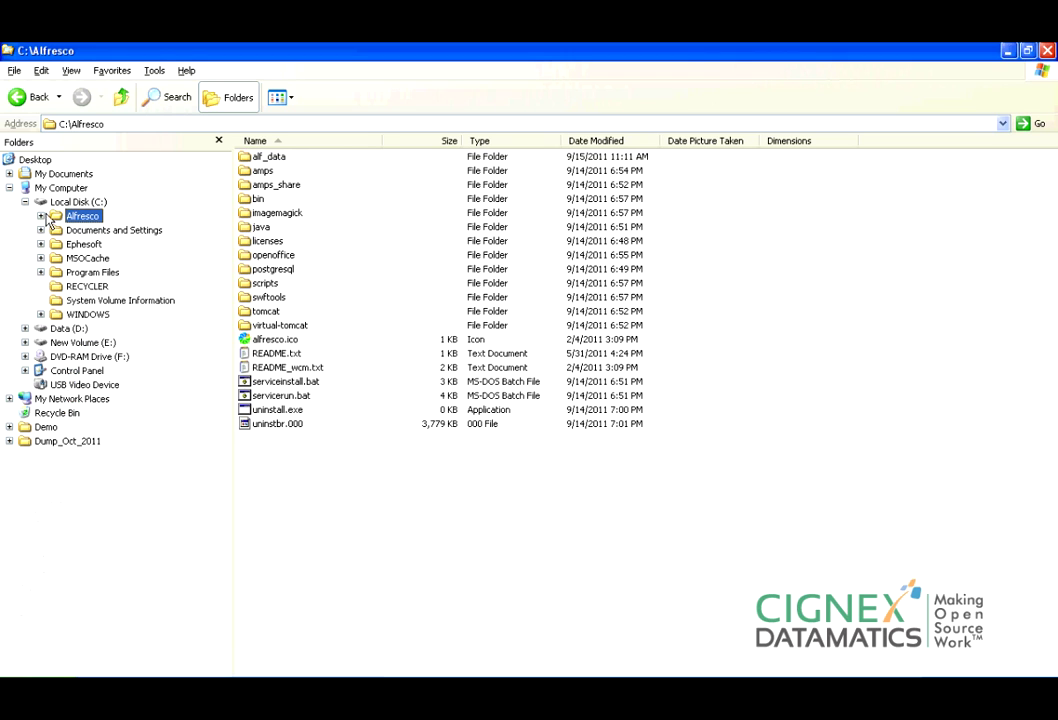
pyautogui.click(25, 202)
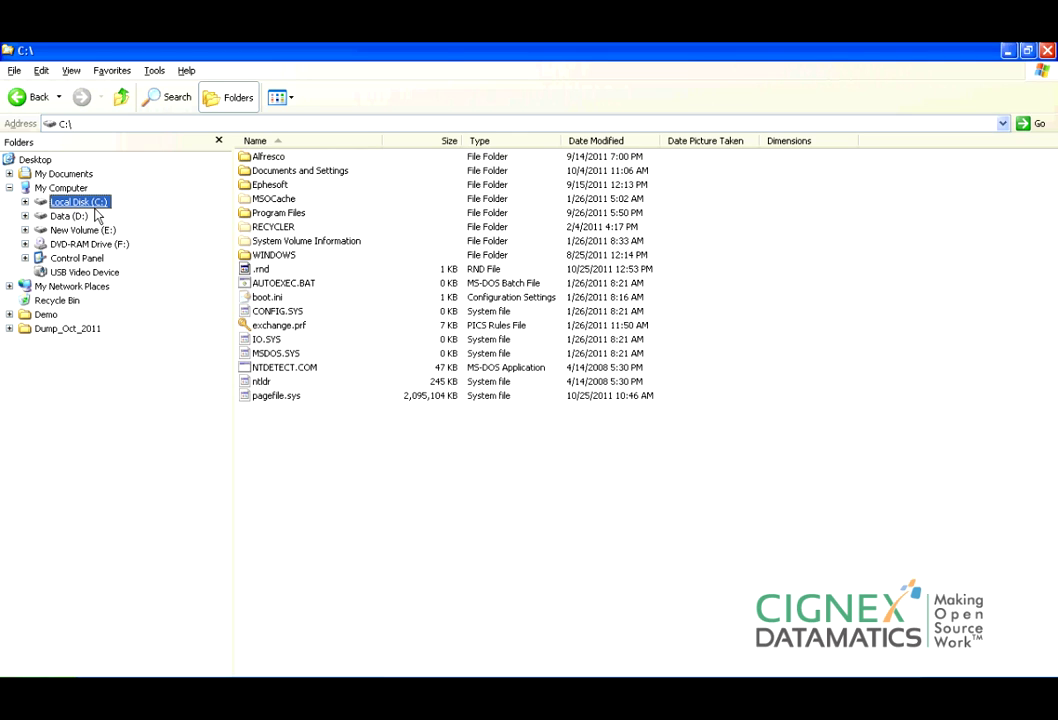
# Open C:\Ephesoft\SharedFolders\BC5\cmis-plugin-mapping and bring up actions for DLF-Attribute-mapping.properties.
pyautogui.click(25, 202)
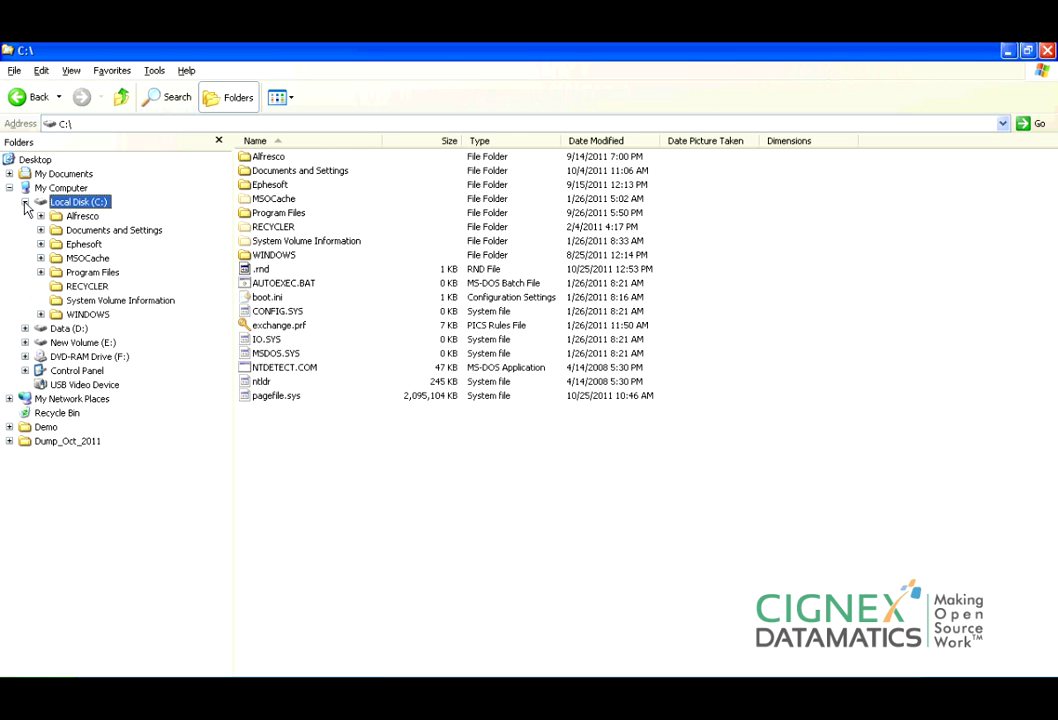
pyautogui.click(88, 247)
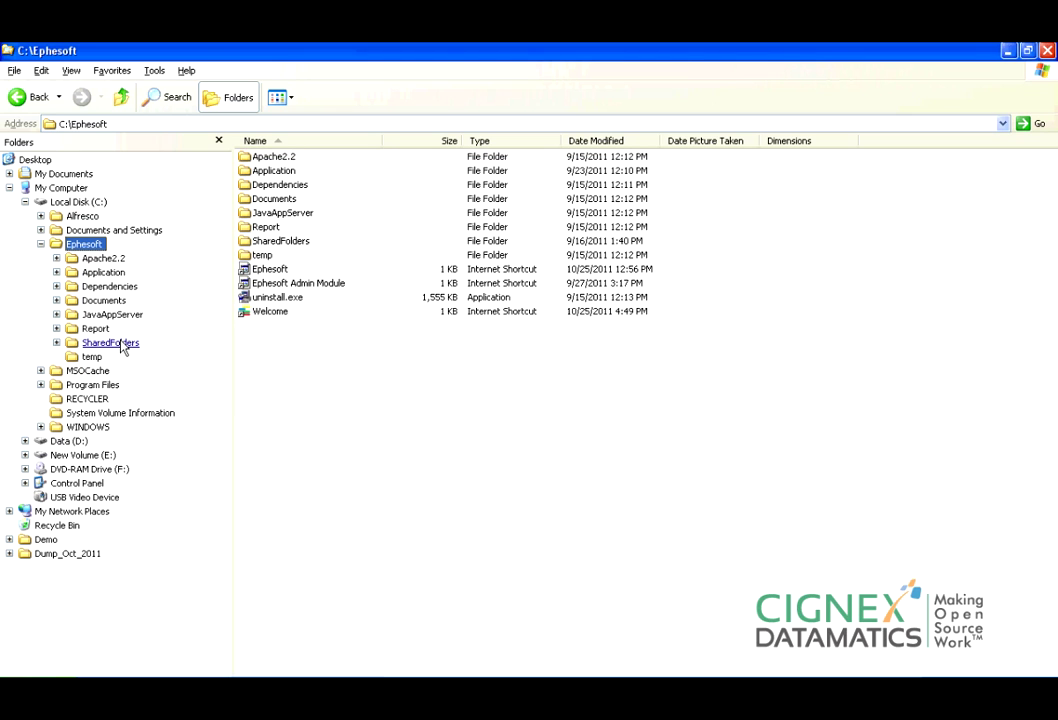
pyautogui.click(111, 344)
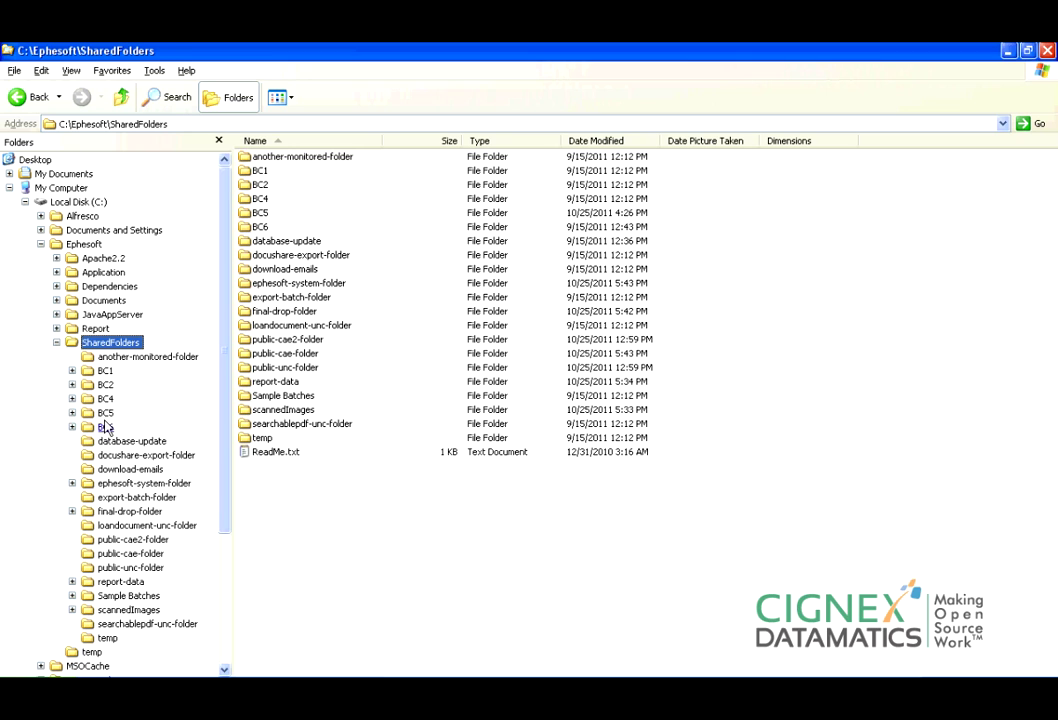
pyautogui.click(106, 413)
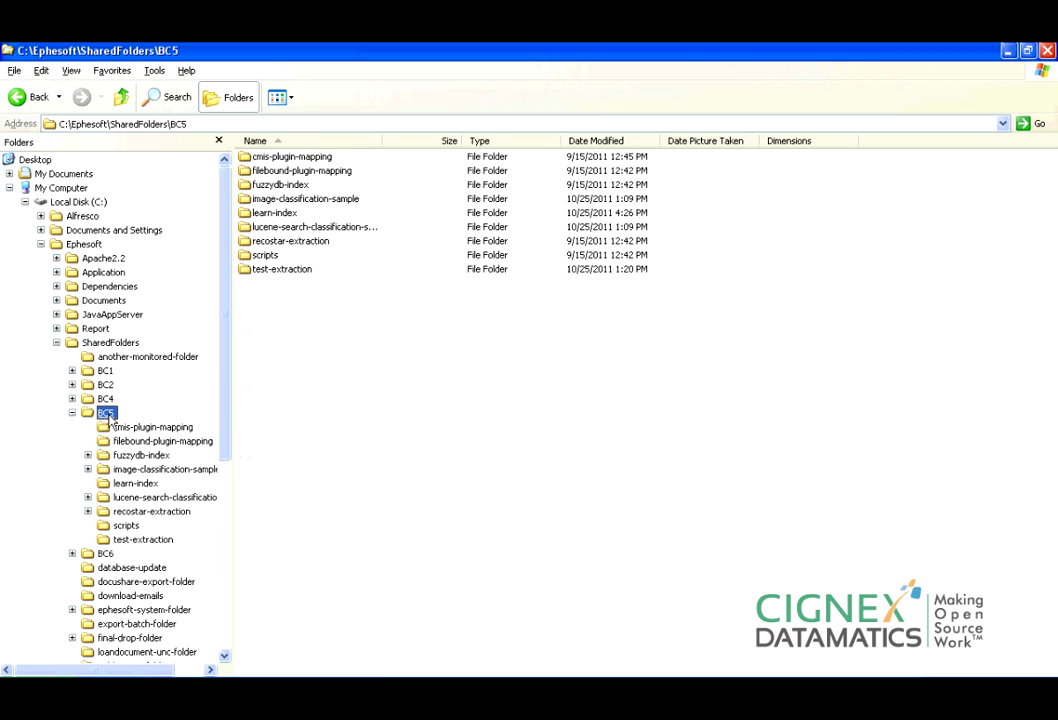
pyautogui.doubleClick(305, 158)
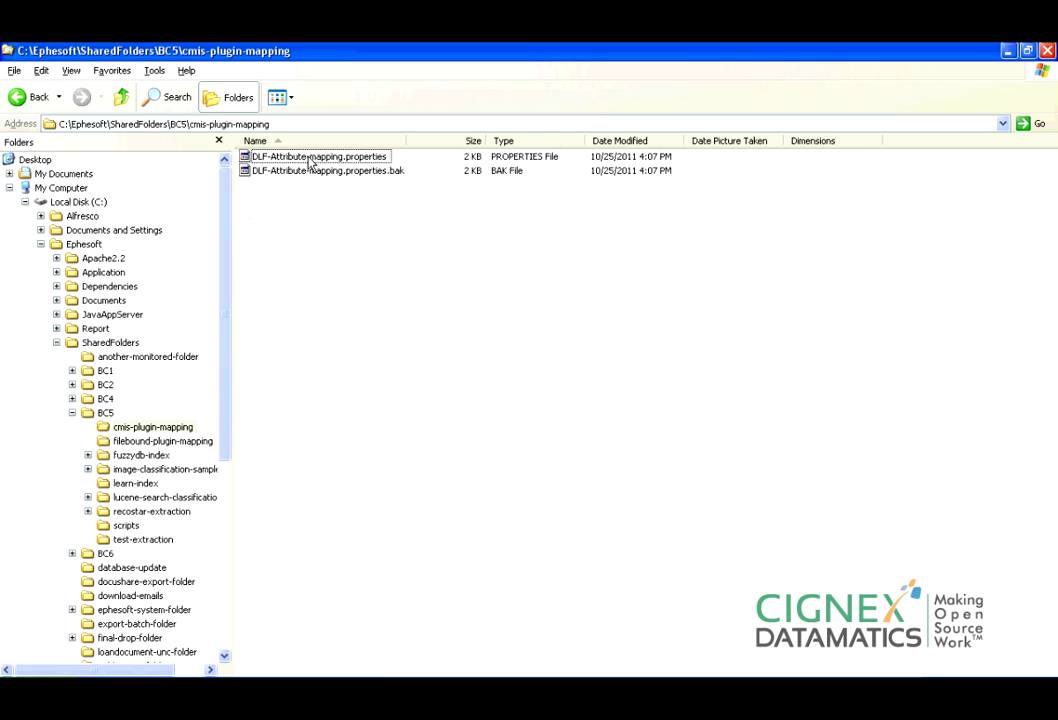
pyautogui.rightClick(362, 158)
pyautogui.click(393, 180)
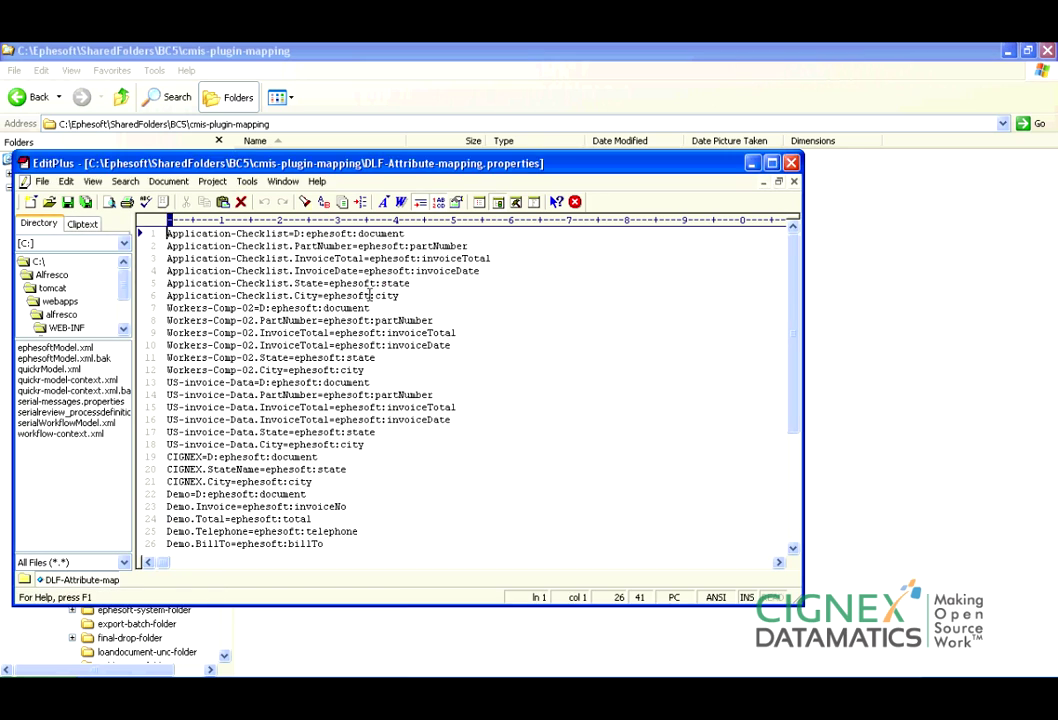
pyautogui.press('Return')
pyautogui.click(771, 162)
pyautogui.scroll(-1, 400, 300)
pyautogui.click(324, 395)
pyautogui.moveTo(324, 395); pyautogui.dragTo(141, 347)
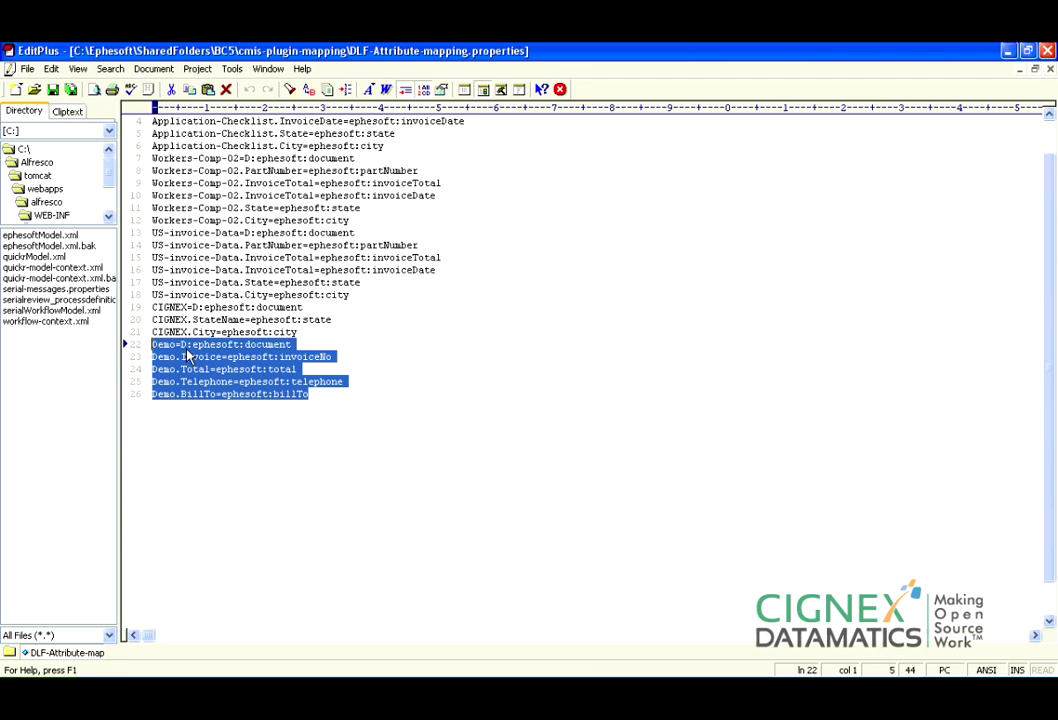
pyautogui.click(171, 345)
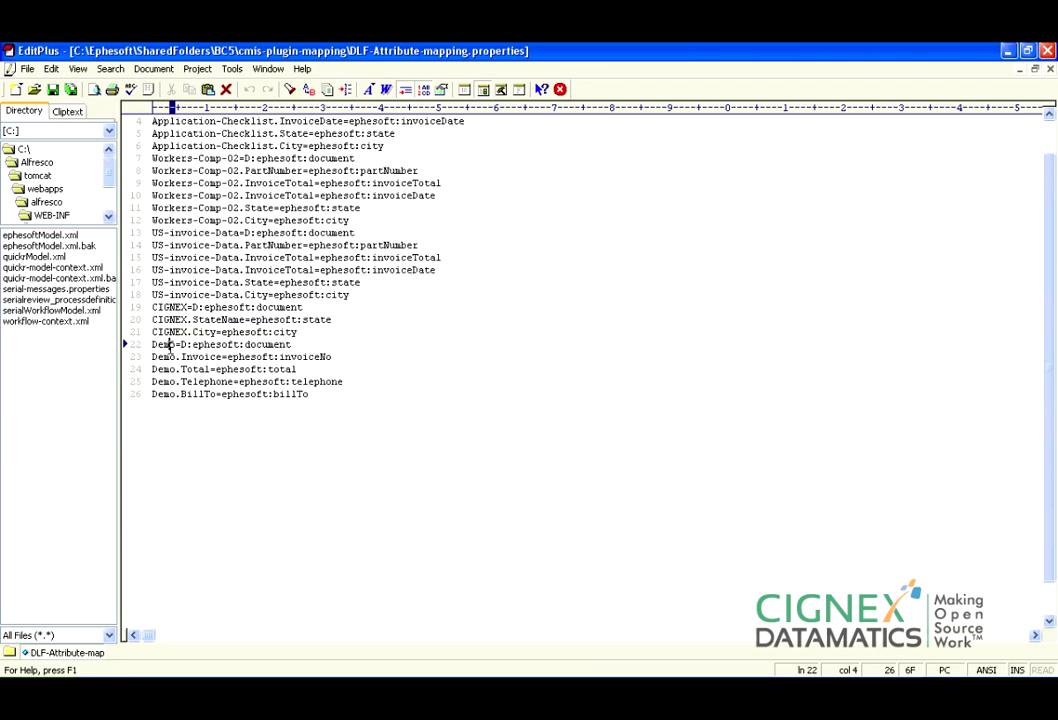
pyautogui.moveTo(176, 345); pyautogui.dragTo(147, 344)
pyautogui.moveTo(300, 344); pyautogui.dragTo(150, 344)
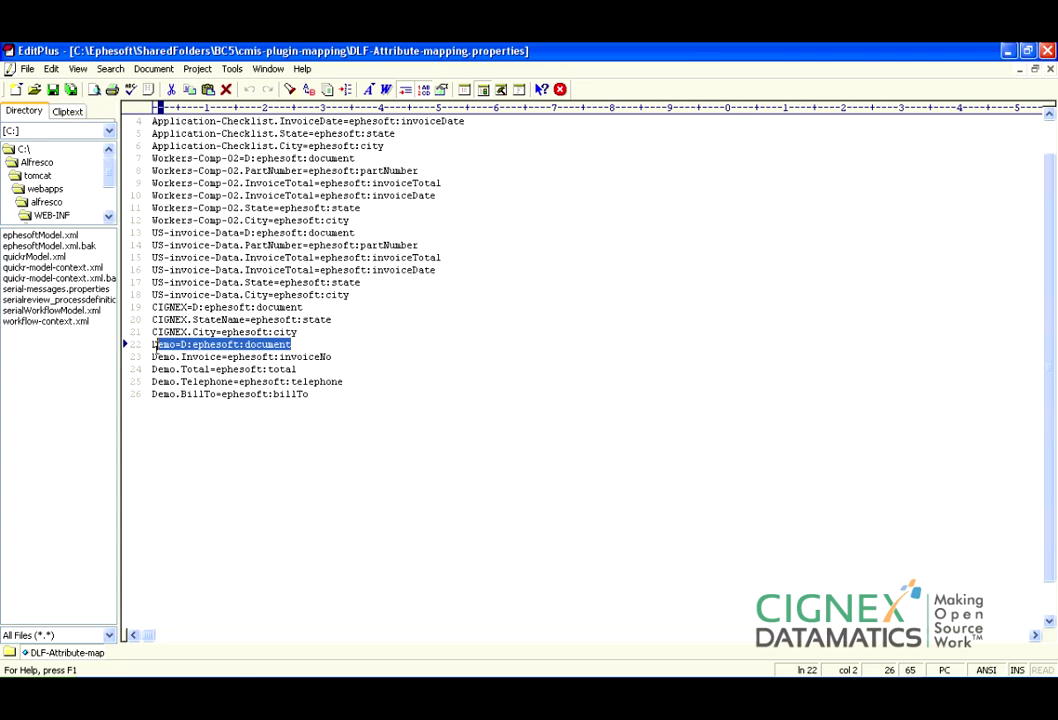
pyautogui.click(314, 396)
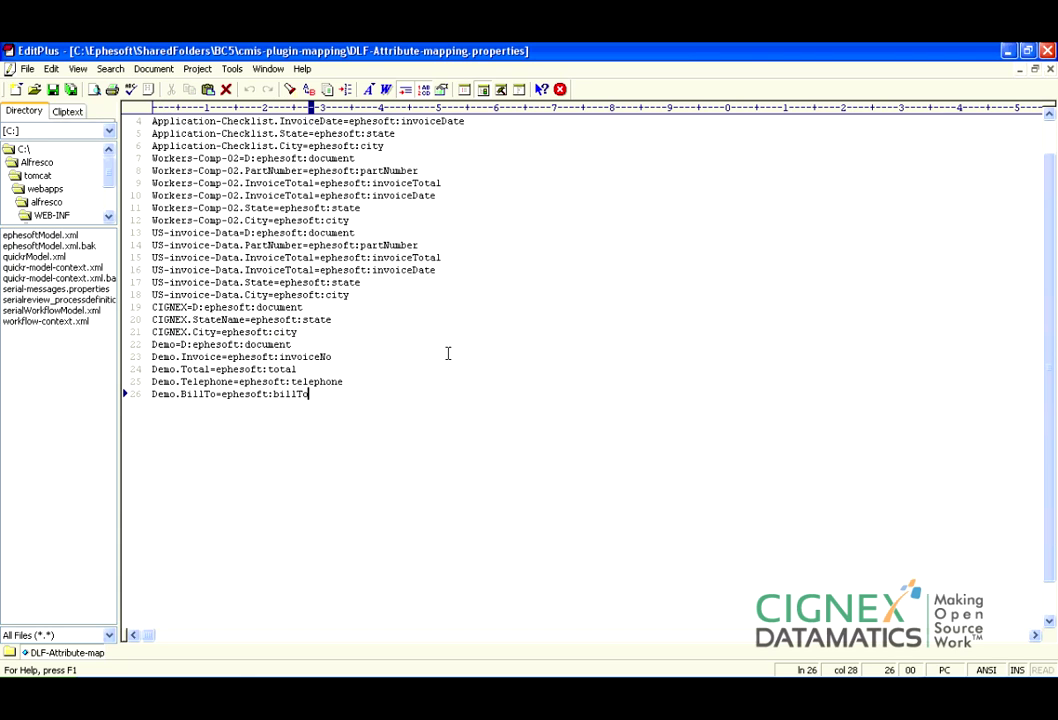
pyautogui.moveTo(324, 394); pyautogui.dragTo(150, 344)
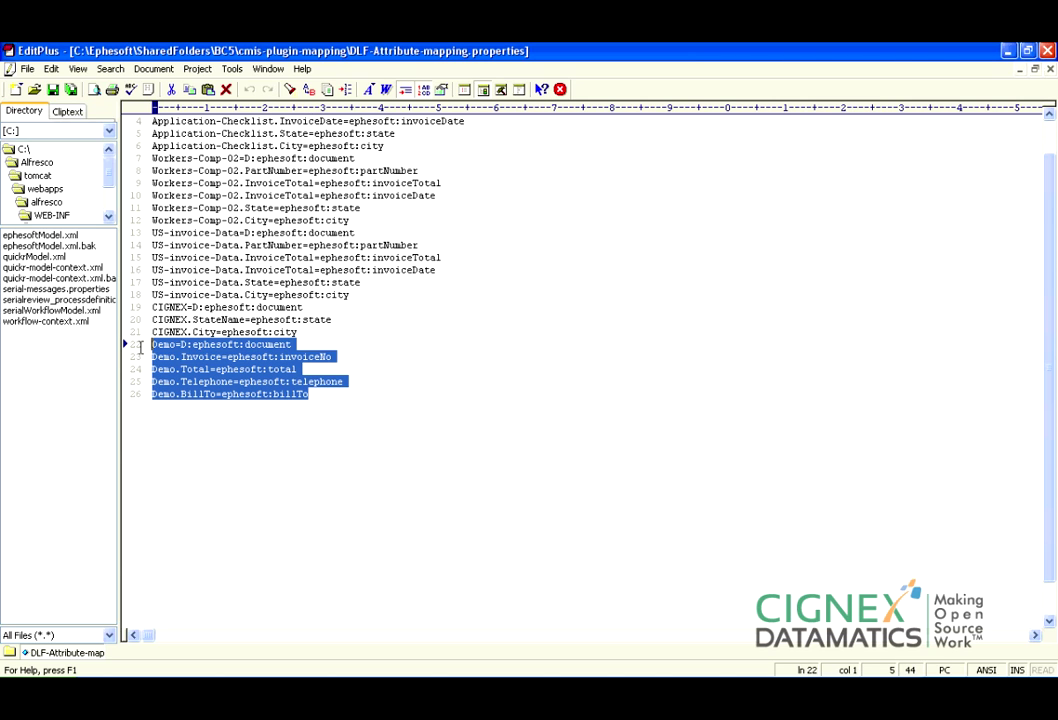
pyautogui.click(1046, 51)
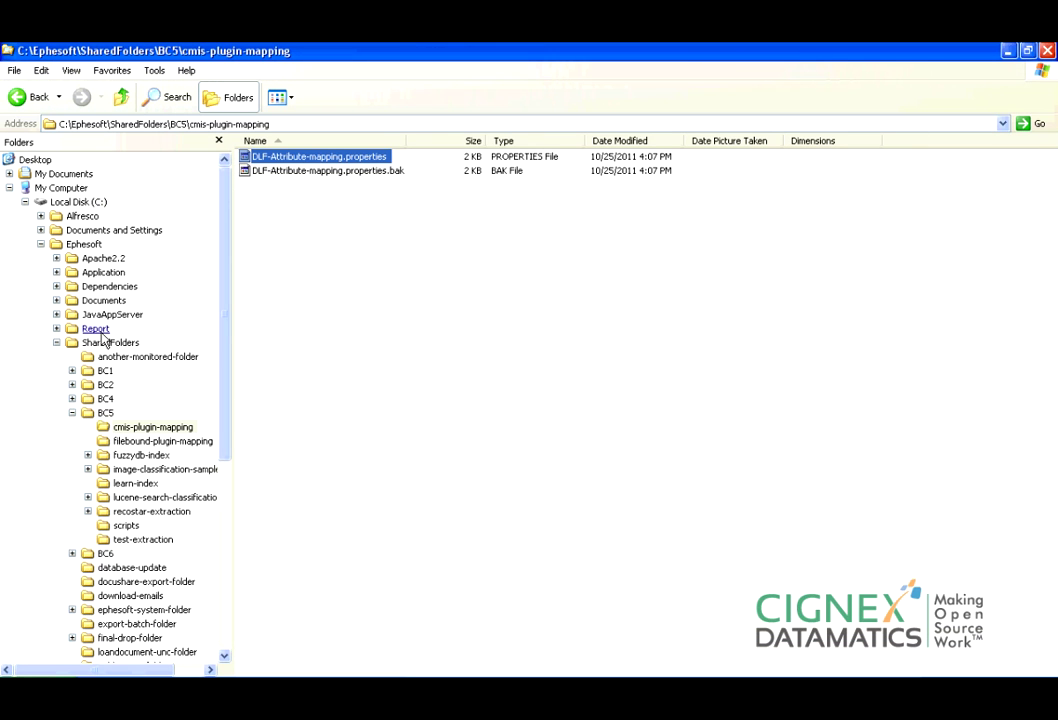
# Collapse C: in Explorer, then open Repository > AlfrescoEphesoftCignex_Demo > BI29 in Alfresco Share.
pyautogui.click(25, 202)
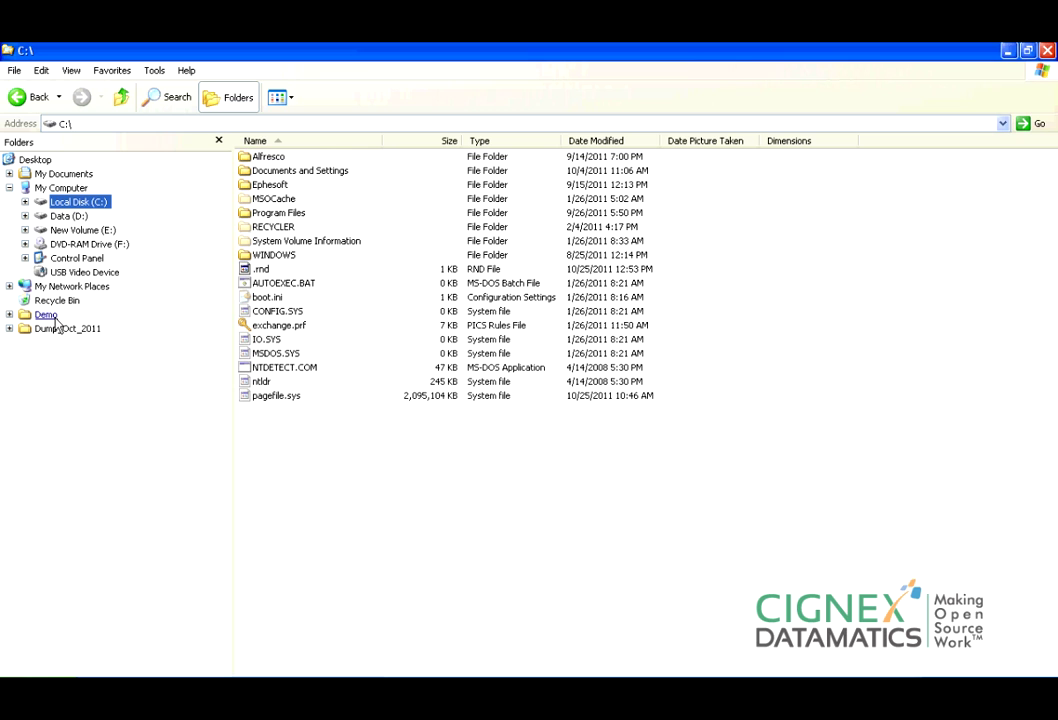
pyautogui.click(474, 682)
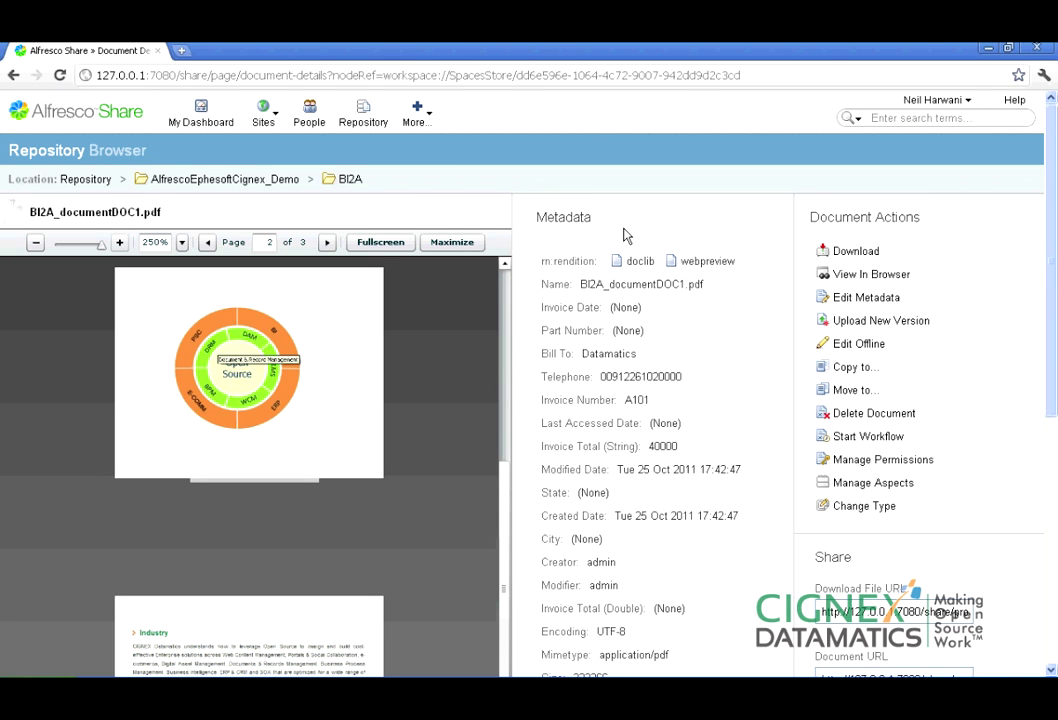
pyautogui.click(360, 112)
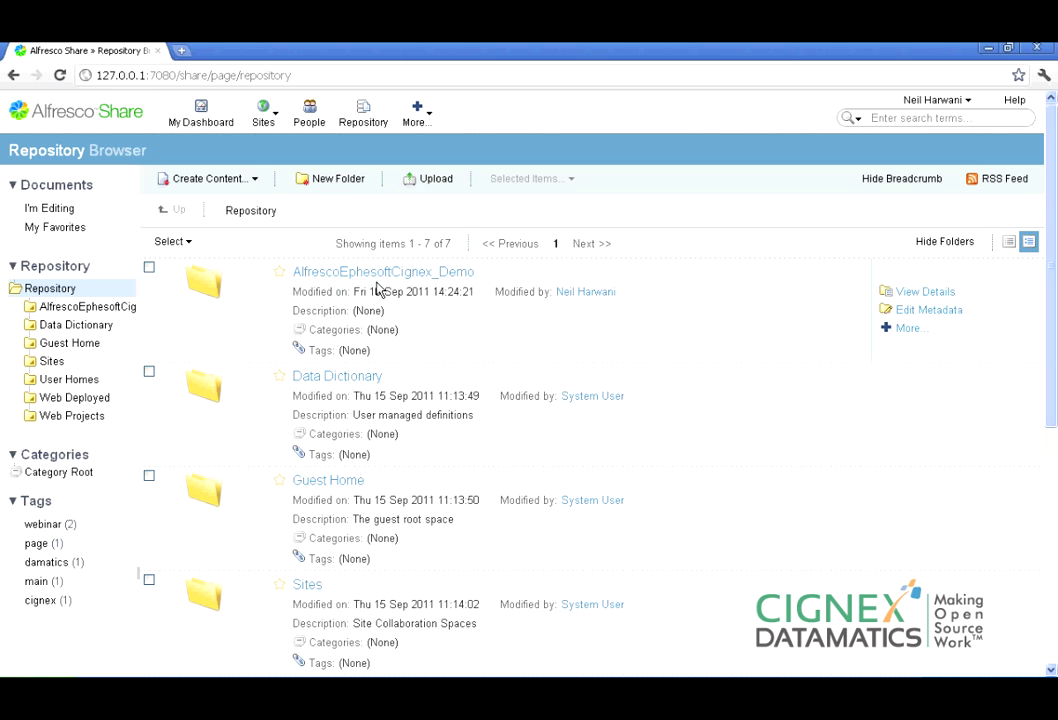
pyautogui.click(399, 280)
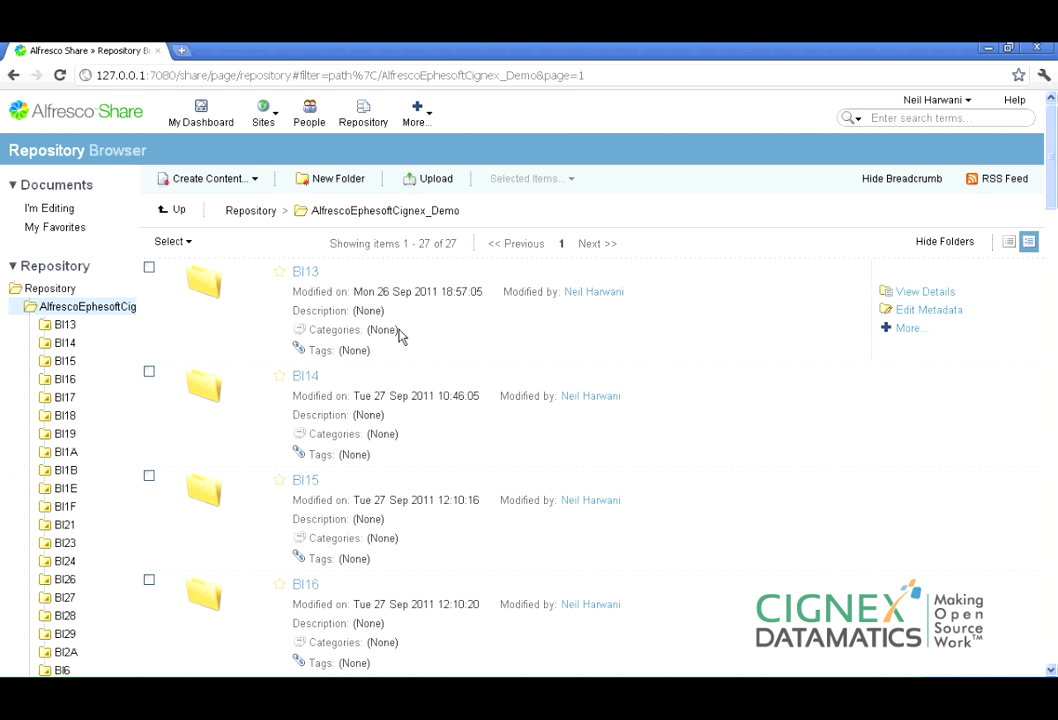
pyautogui.moveTo(1052, 170); pyautogui.dragTo(1027, 498)
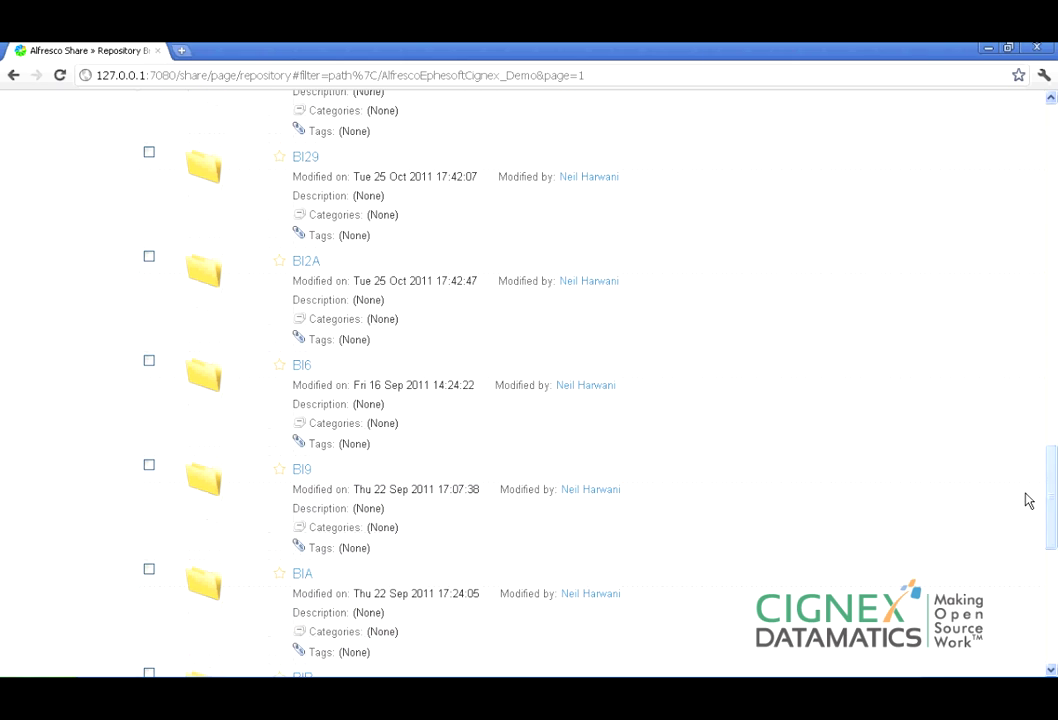
pyautogui.click(305, 163)
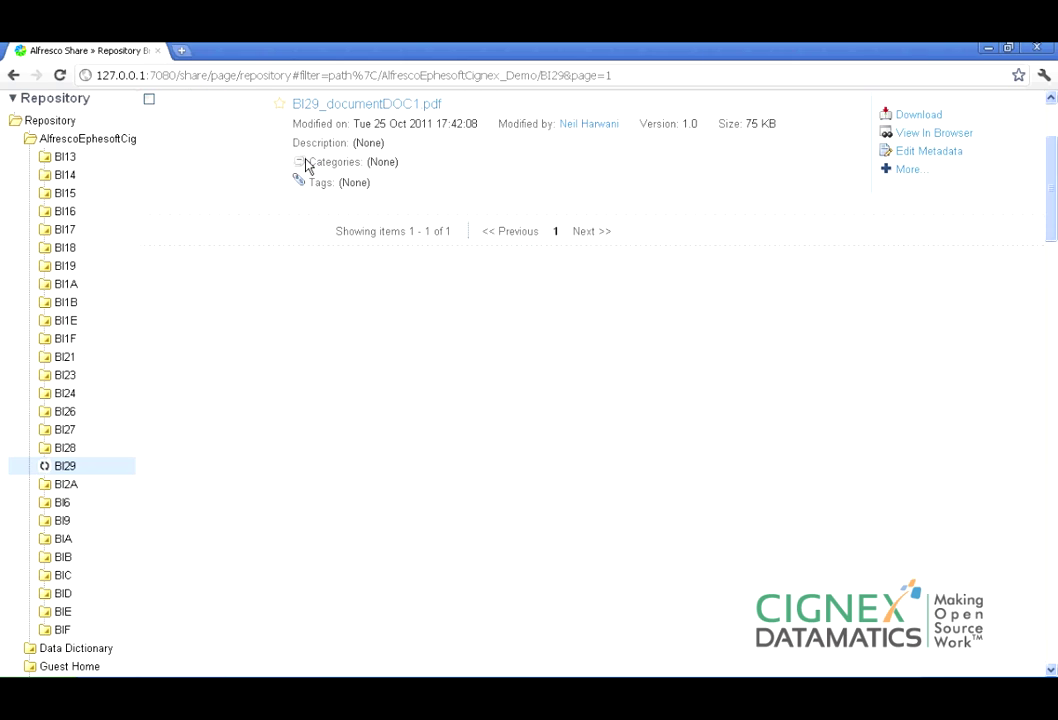
# Check BI29_documentDOC1.pdf's Bill To Datamatics, Telephone, Invoice Number and Invoice Total 40000, then return to Repository.
pyautogui.click(371, 115)
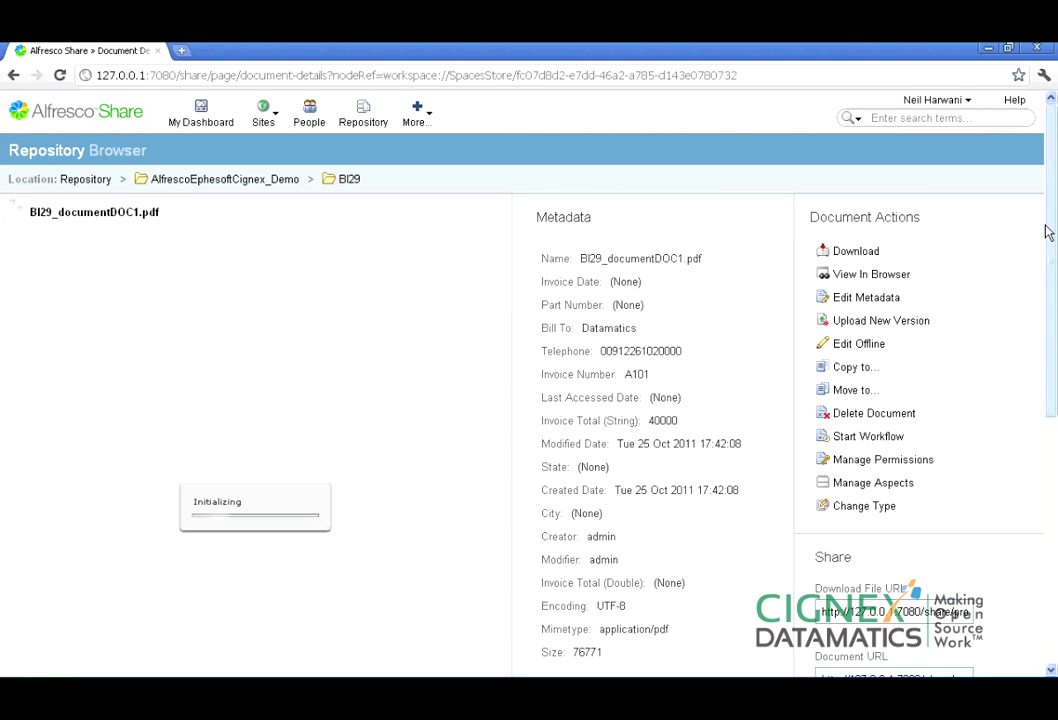
pyautogui.moveTo(1051, 229)
pyautogui.mouseDown()
pyautogui.moveTo(1055, 299)
pyautogui.moveTo(1055, 228)
pyautogui.mouseUp()
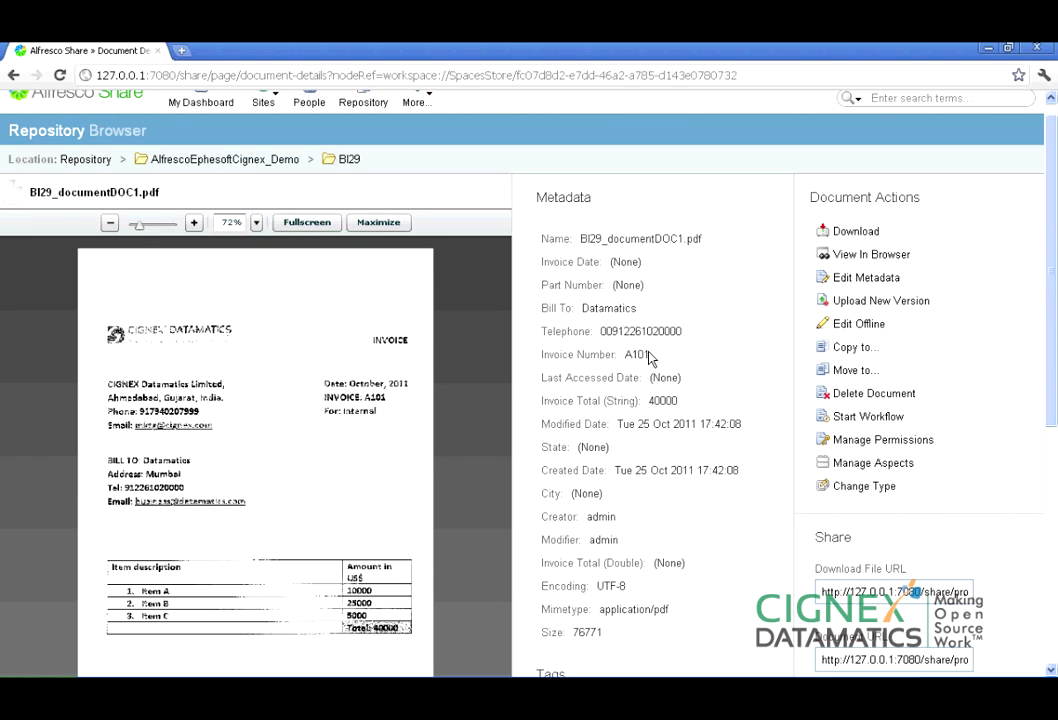
pyautogui.moveTo(650, 356); pyautogui.dragTo(648, 316)
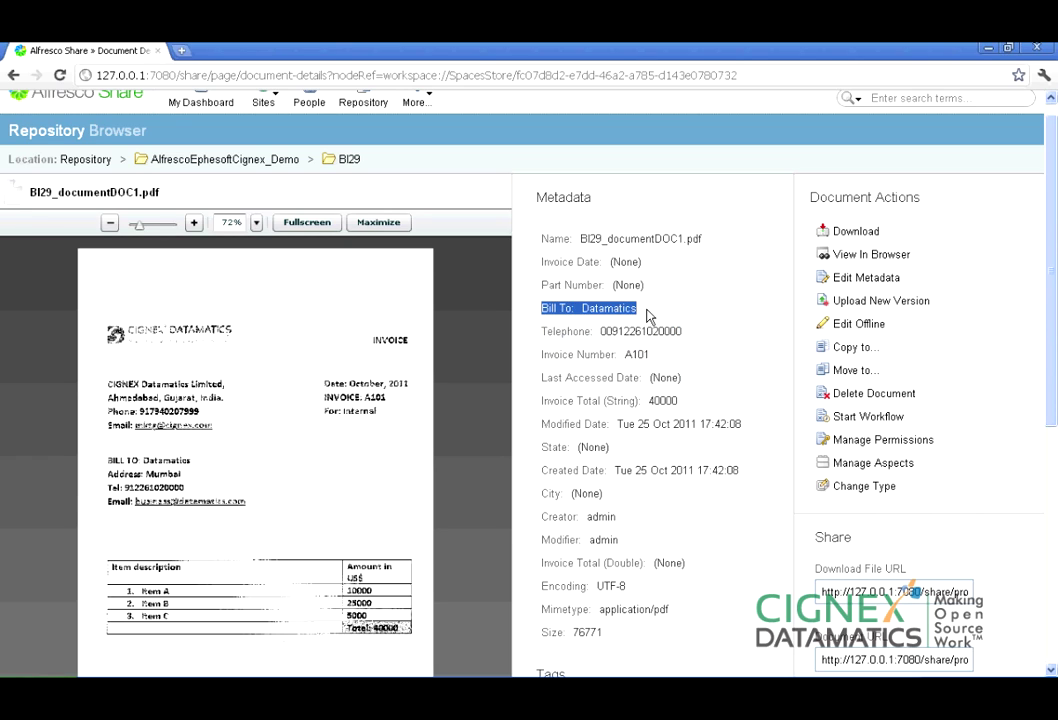
pyautogui.moveTo(679, 401); pyautogui.dragTo(541, 403)
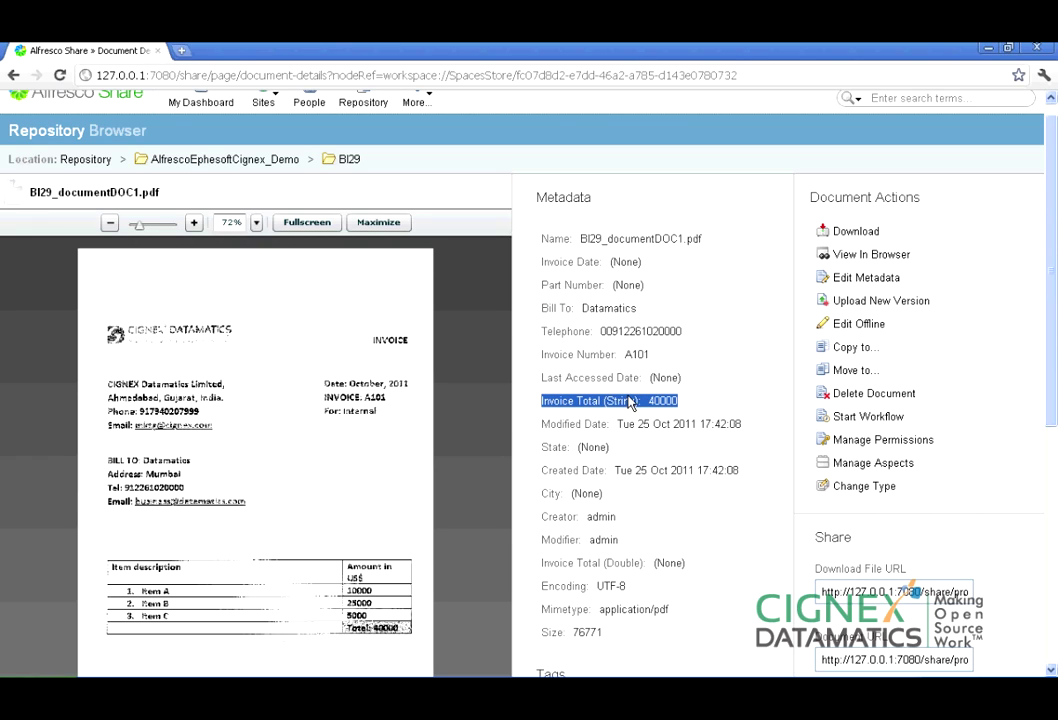
pyautogui.moveTo(541, 308); pyautogui.dragTo(660, 316)
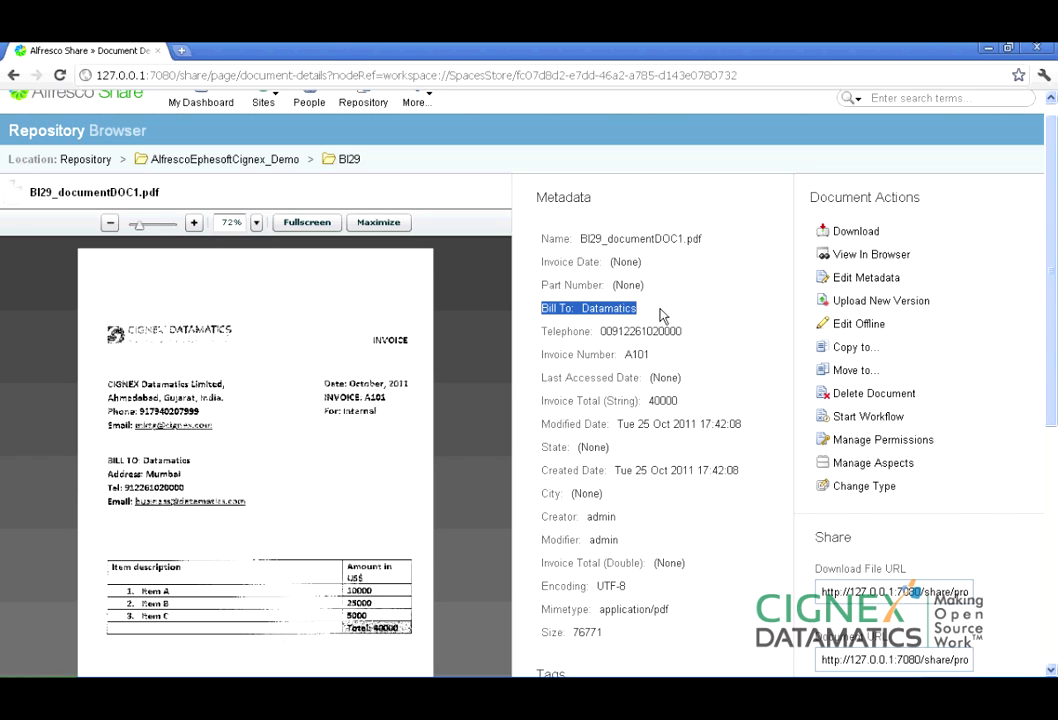
pyautogui.moveTo(547, 331); pyautogui.dragTo(677, 341)
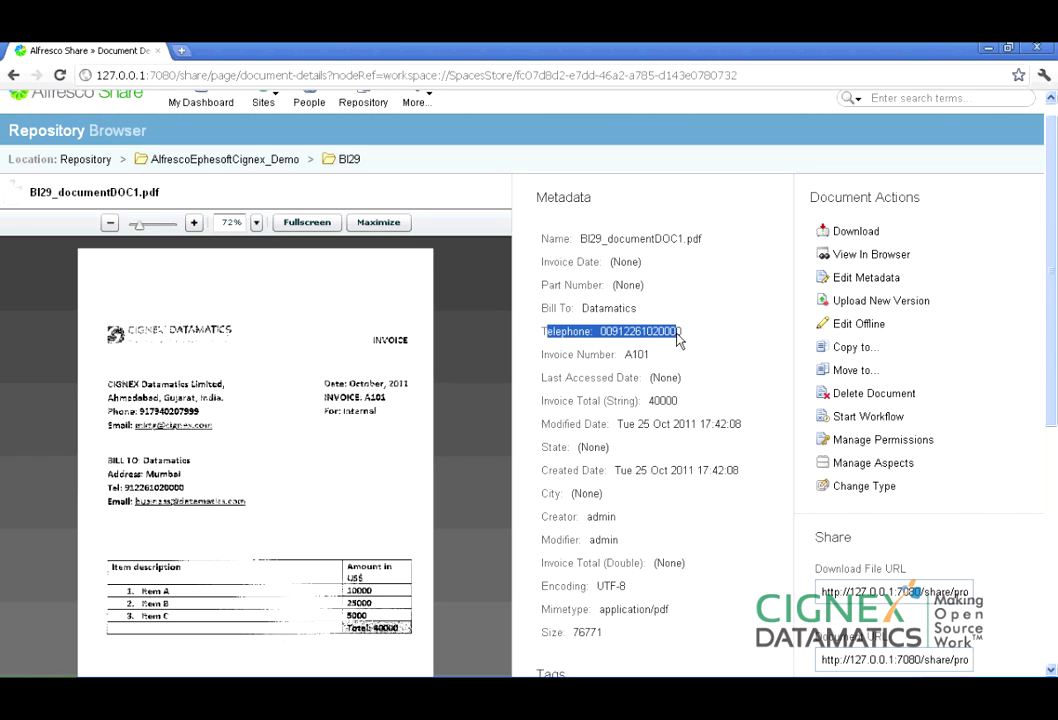
pyautogui.moveTo(547, 354); pyautogui.dragTo(668, 359)
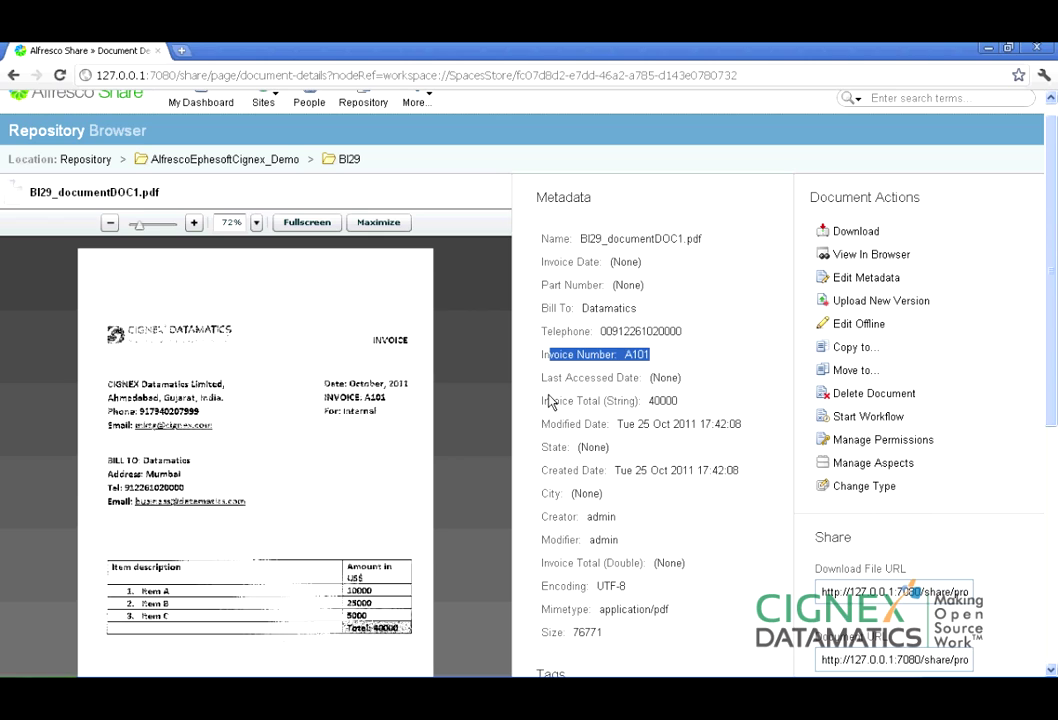
pyautogui.moveTo(543, 400); pyautogui.dragTo(680, 402)
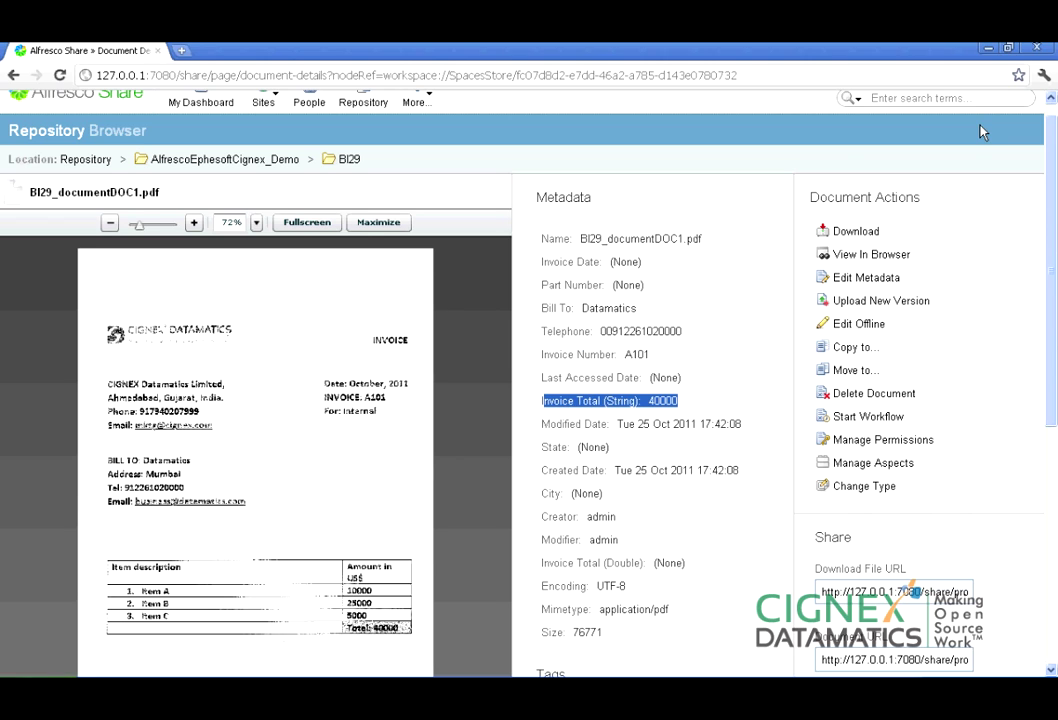
pyautogui.scroll(1, 980, 132)
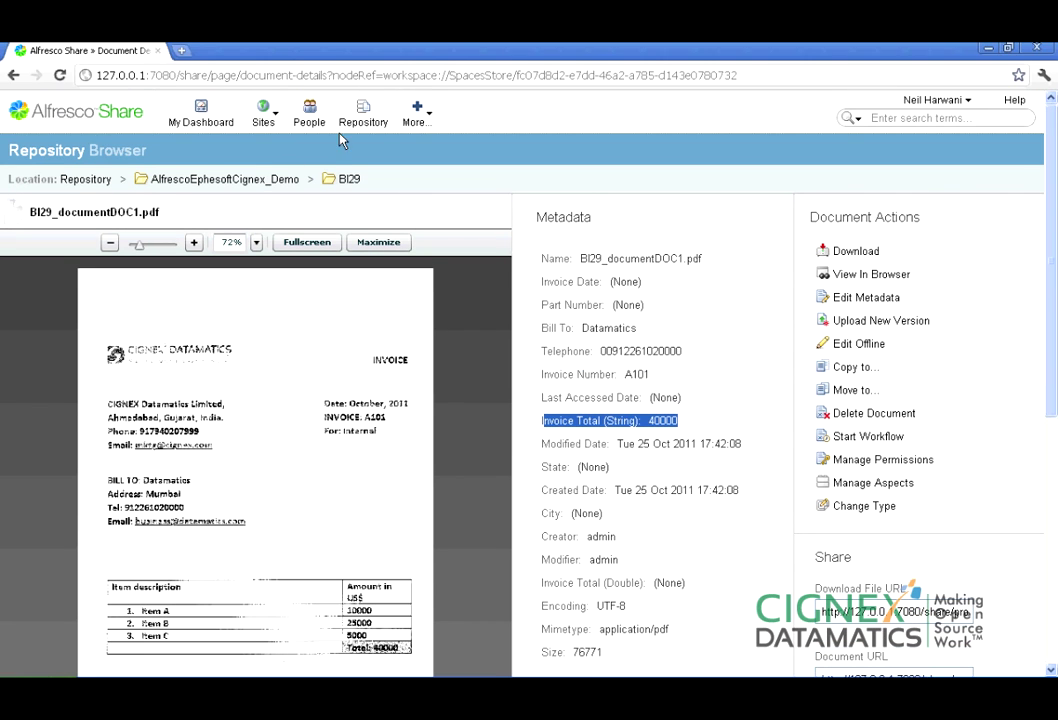
pyautogui.click(365, 115)
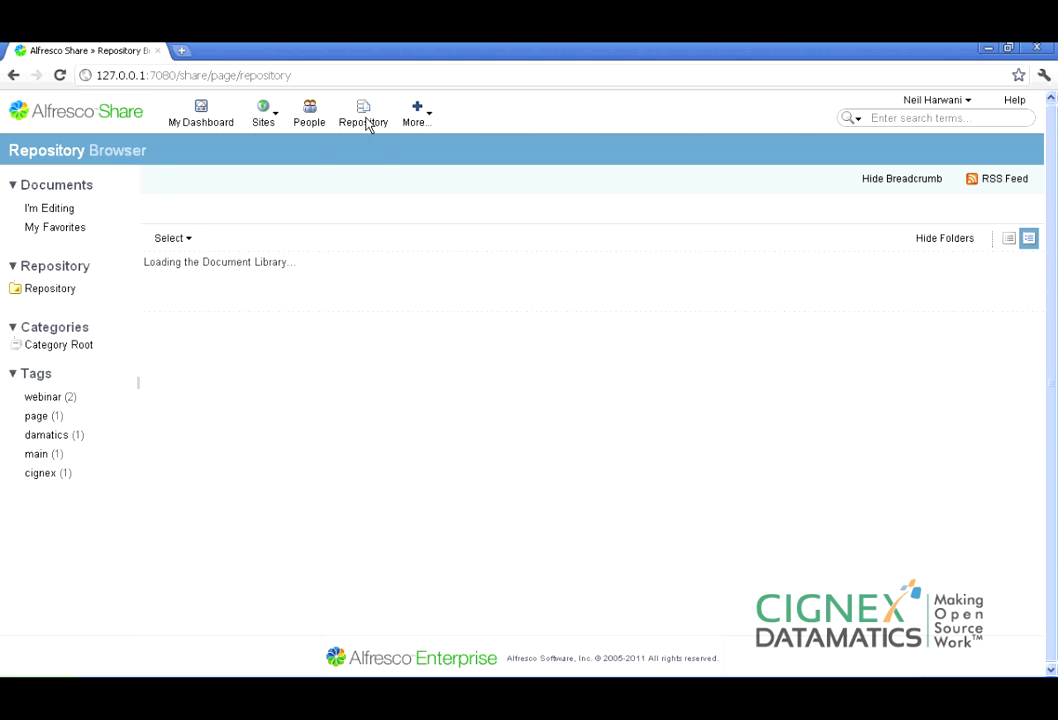